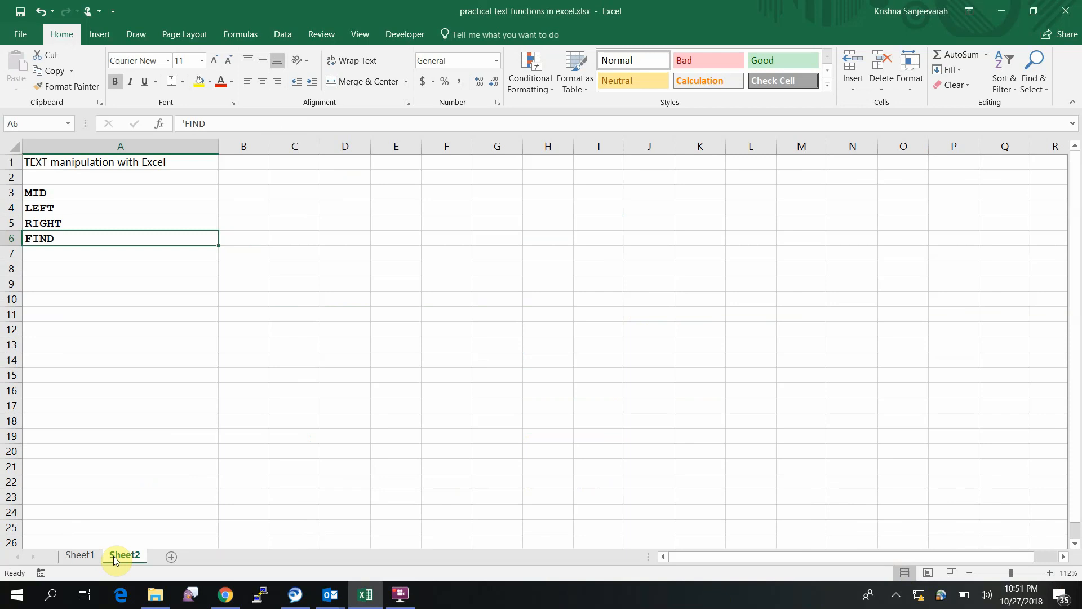
- On Sheet1, change the heading in cell C1 to "Extract ZIP Code"
click(79, 555)
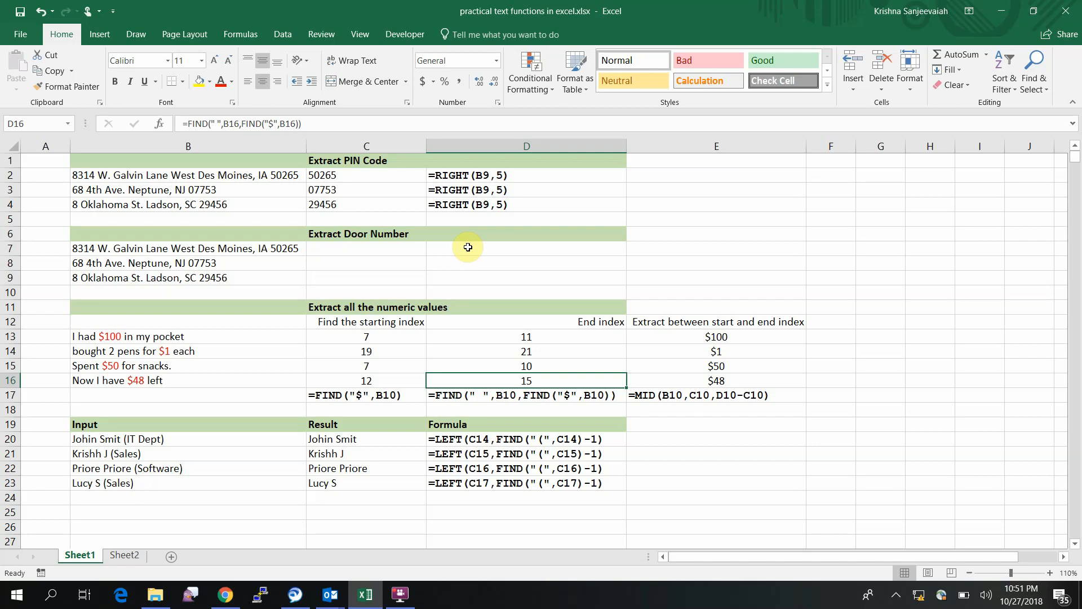
double_click(364, 161)
click(359, 163)
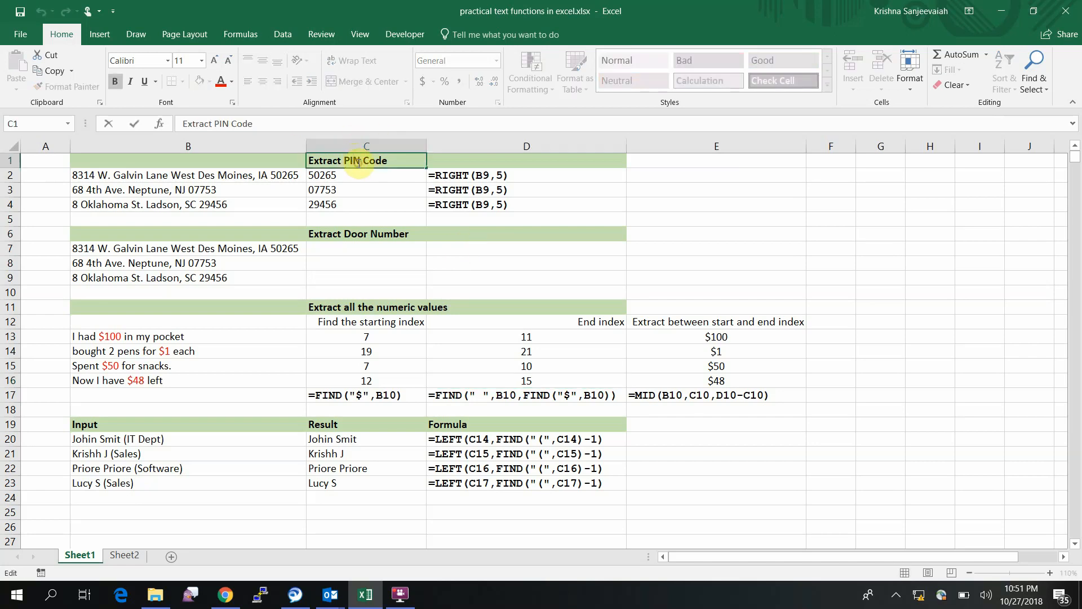
key(BackSpace)
key(BackSpace)
key(BackSpace)
text(ZIP)
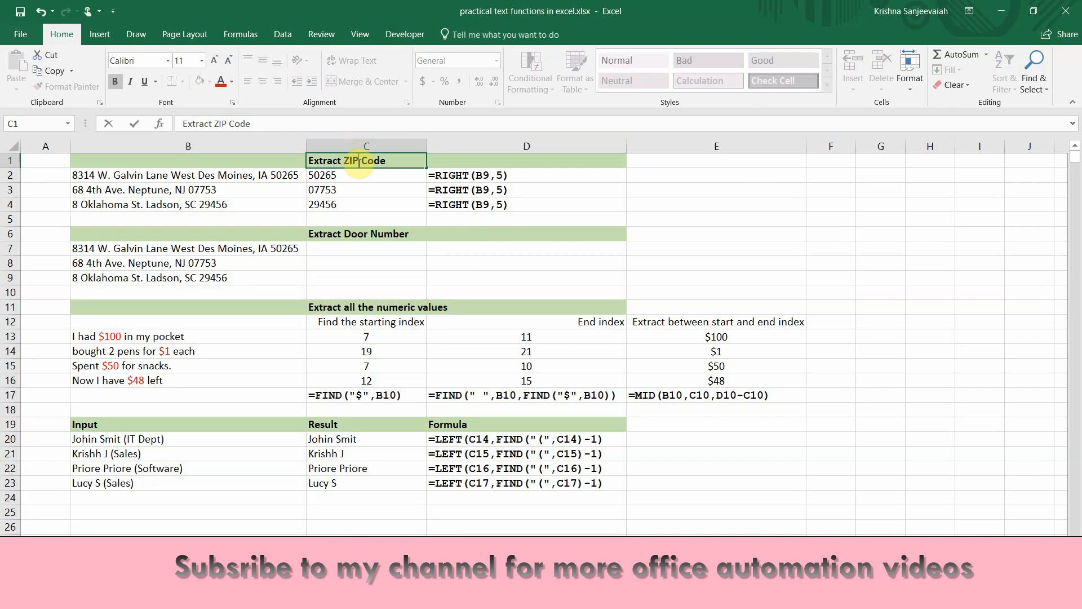
key(Return)
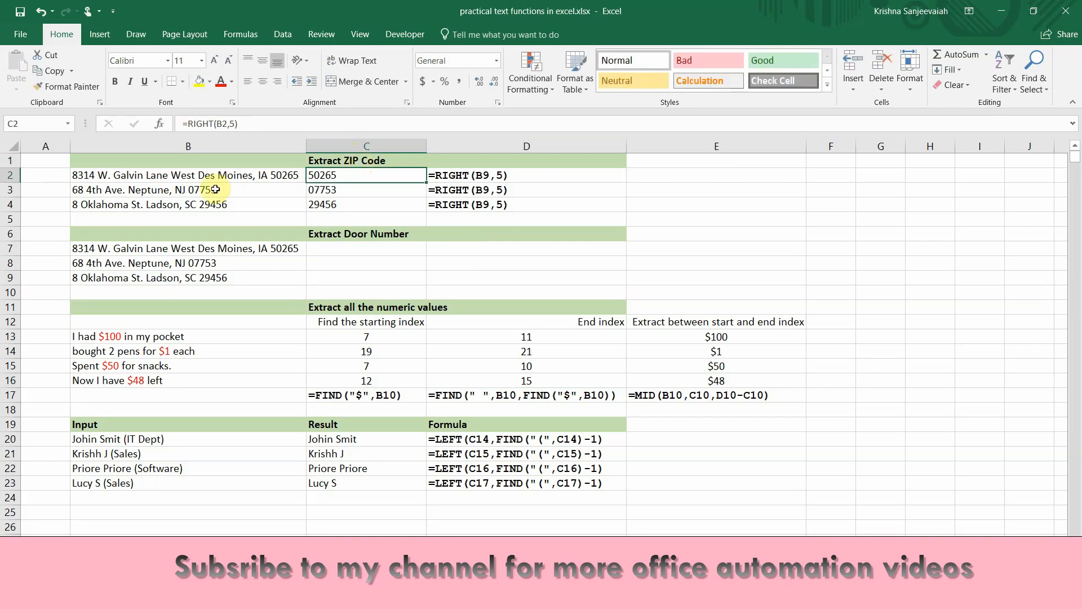
- Examine the addresses in B2:B4 and highlight the ZIP code at the end of the text in B2
click(199, 174)
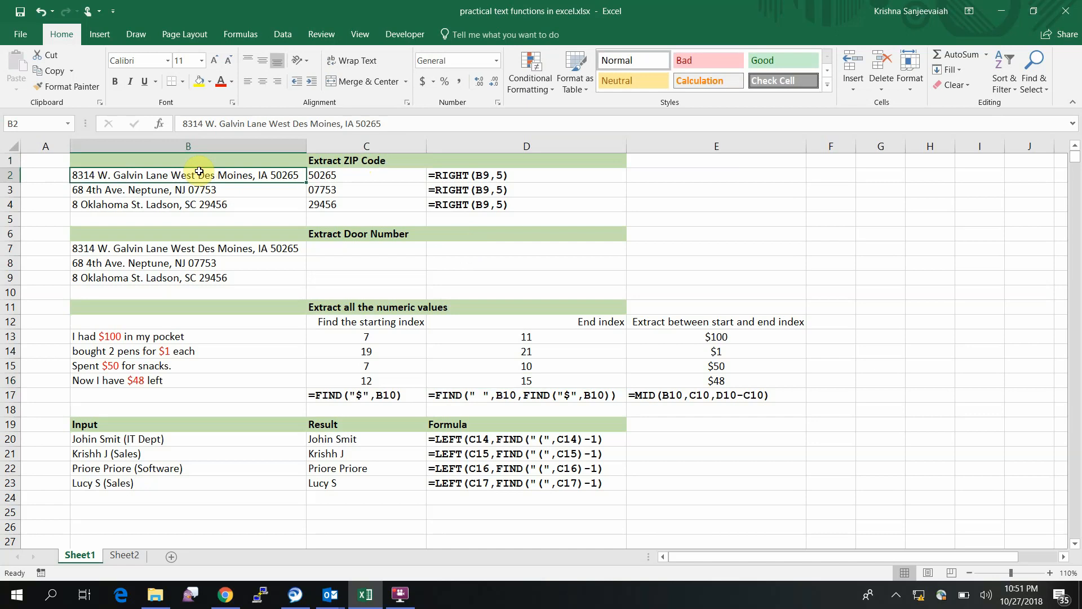
key(Down)
key(Down)
key(Up)
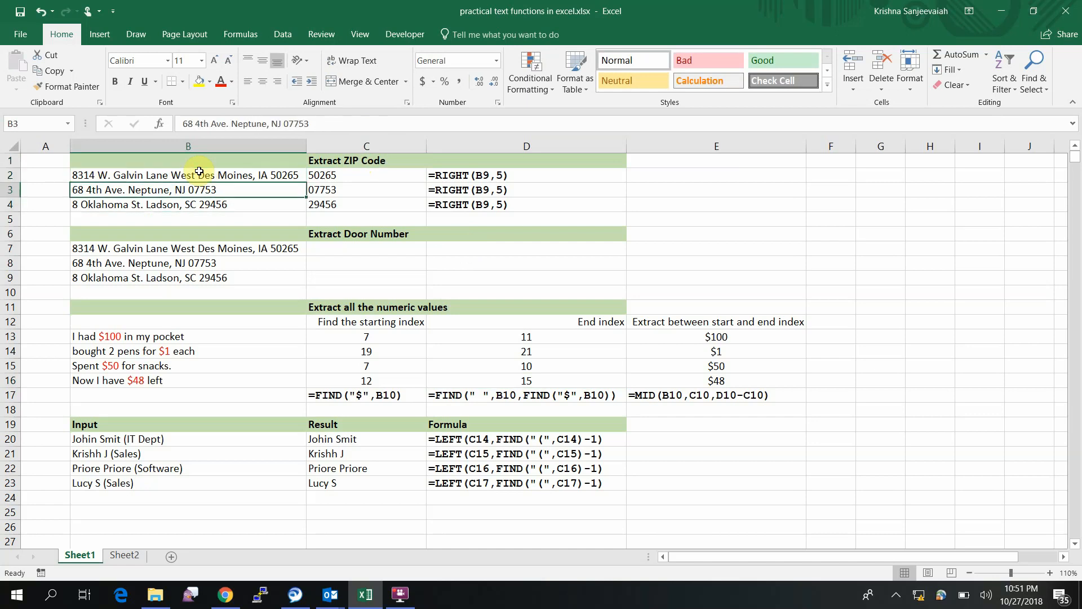
key(Up)
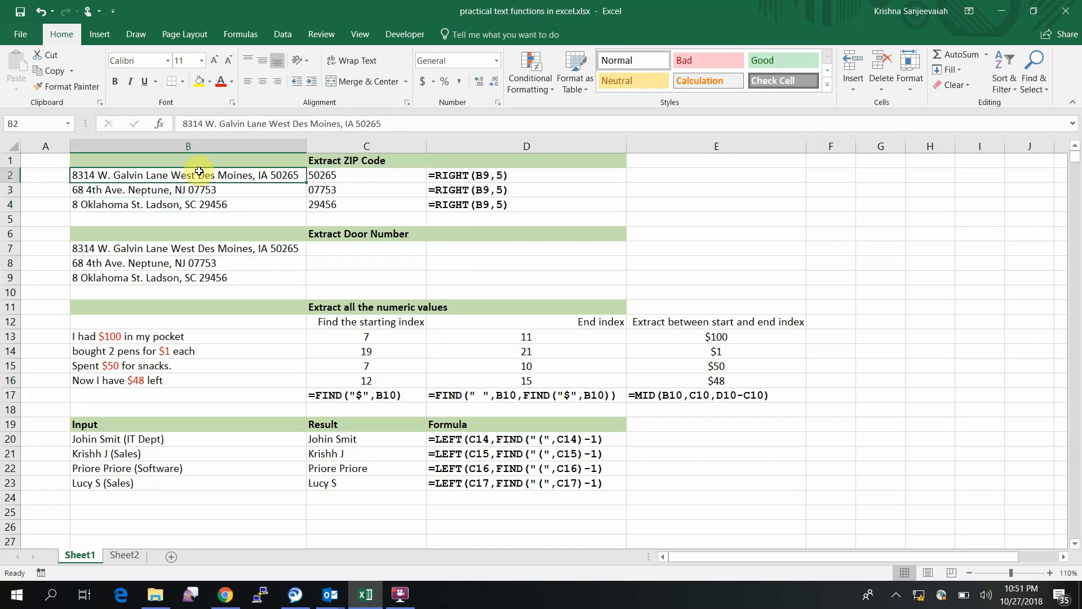
double_click(277, 175)
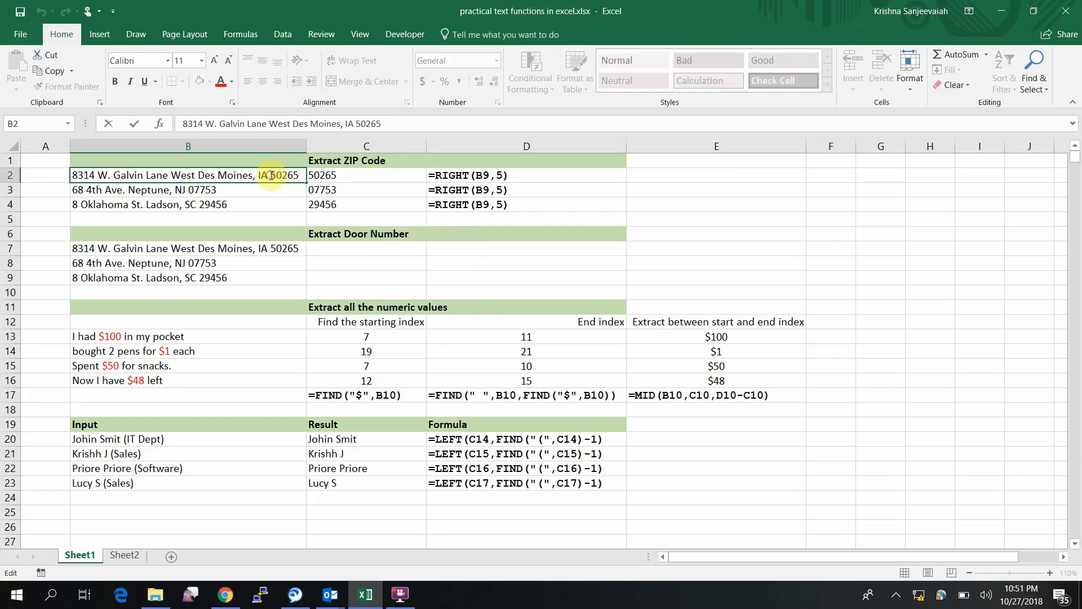
drag(271, 176, 312, 177)
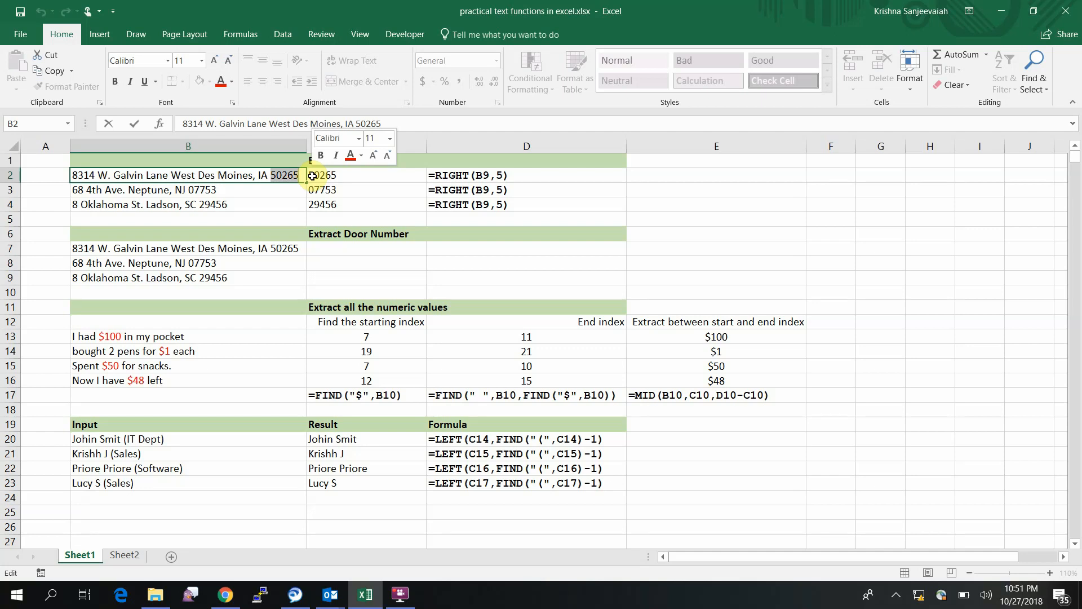
click(343, 197)
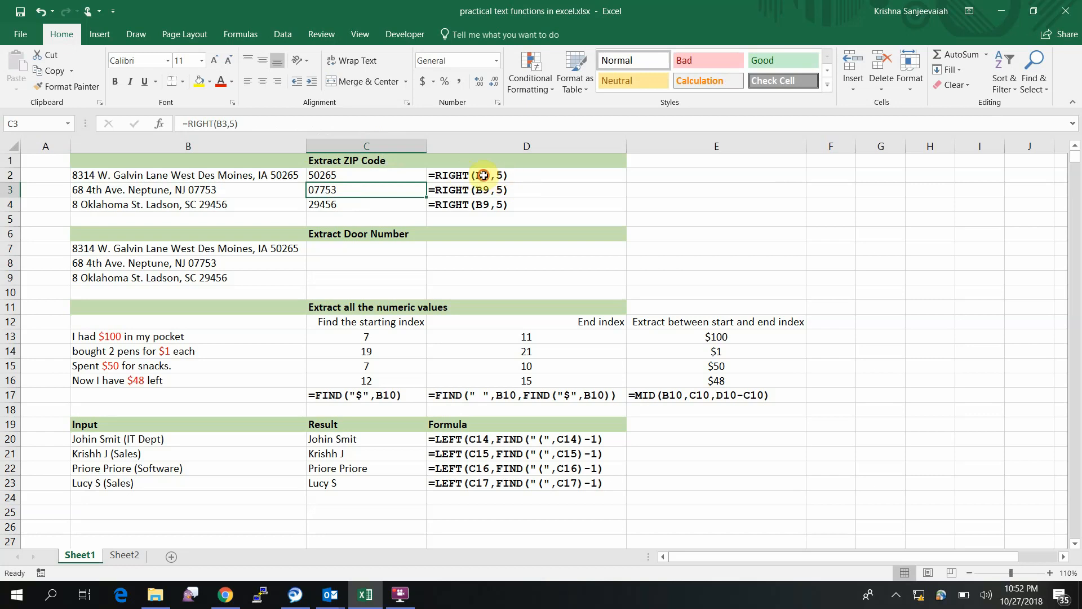
- Review the Text and Num_chars arguments of the RIGHT function in C2 and inspect the formula in C3
click(374, 176)
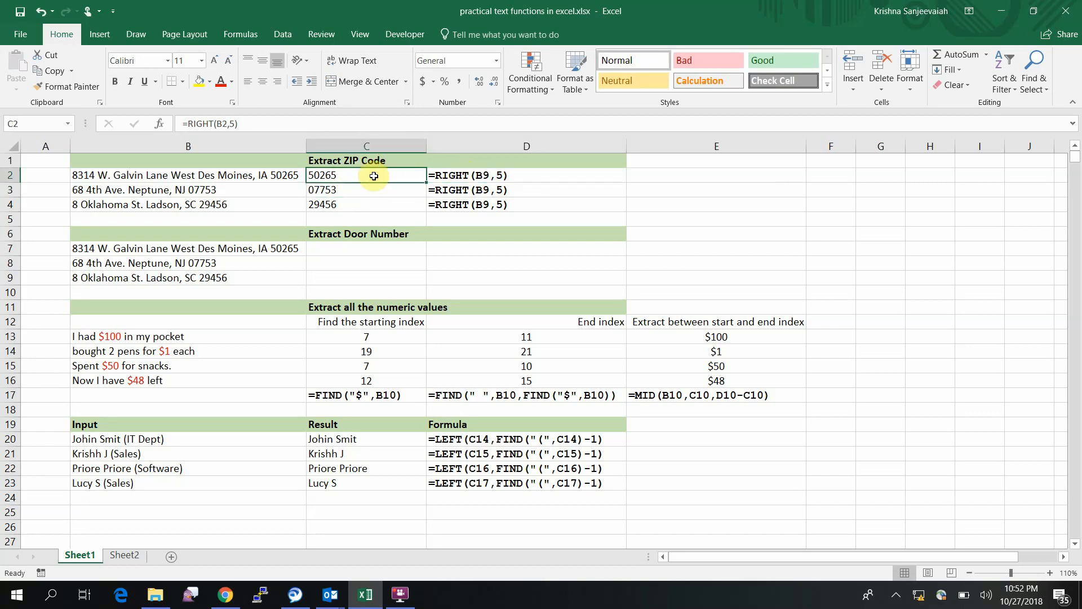
click(162, 123)
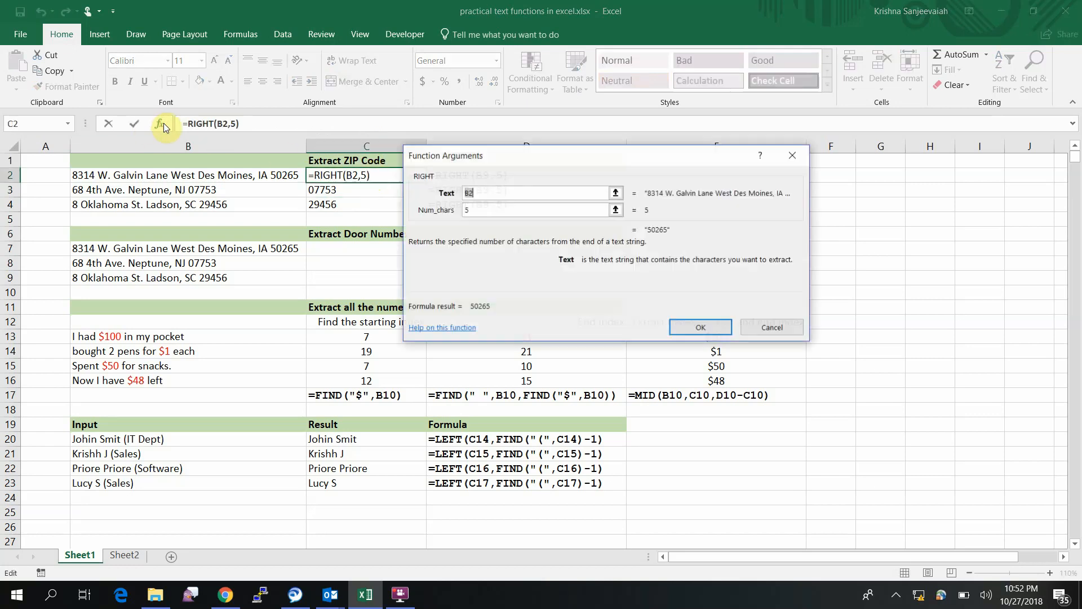
drag(508, 165, 623, 331)
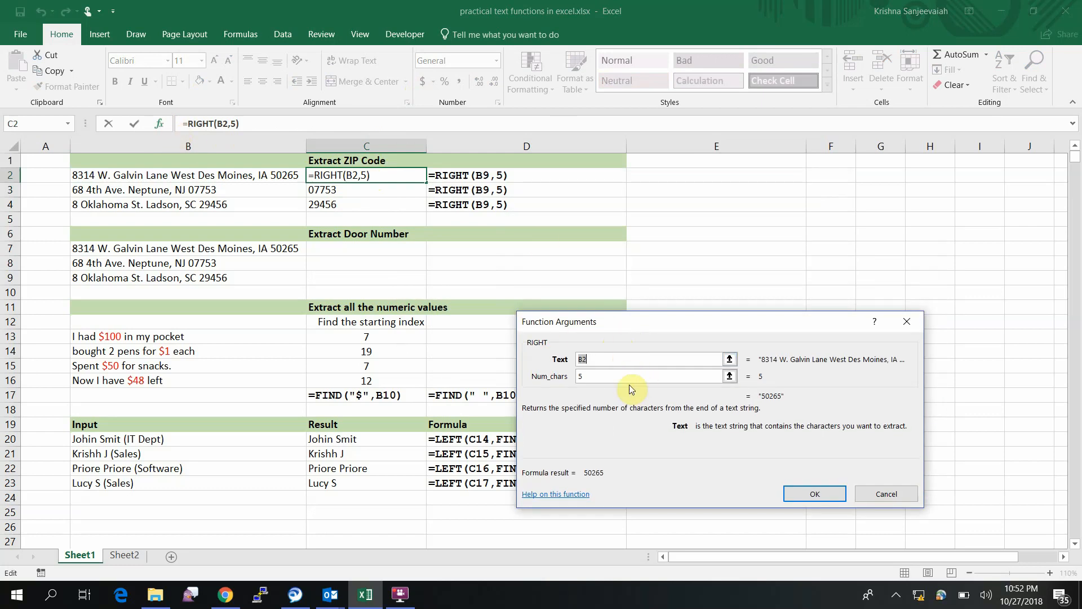
click(611, 377)
key(Return)
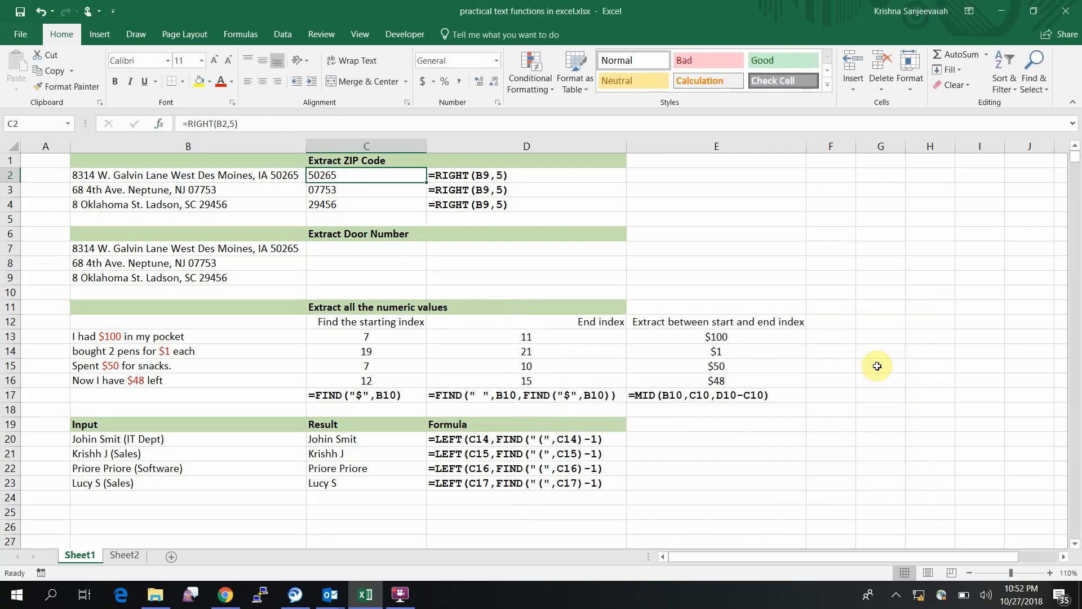
key(Down)
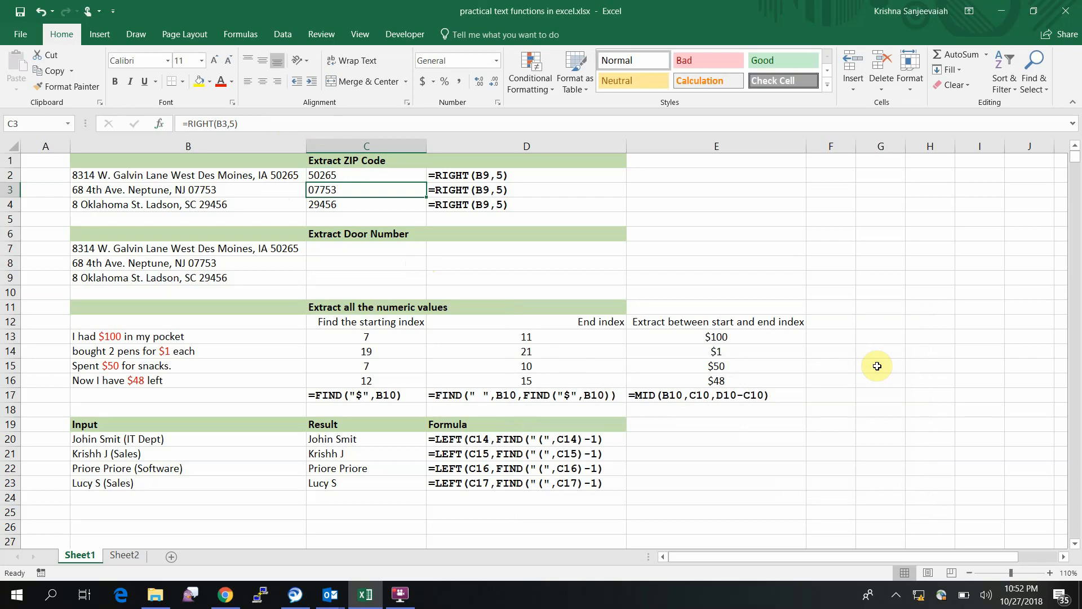
click(201, 125)
key(Escape)
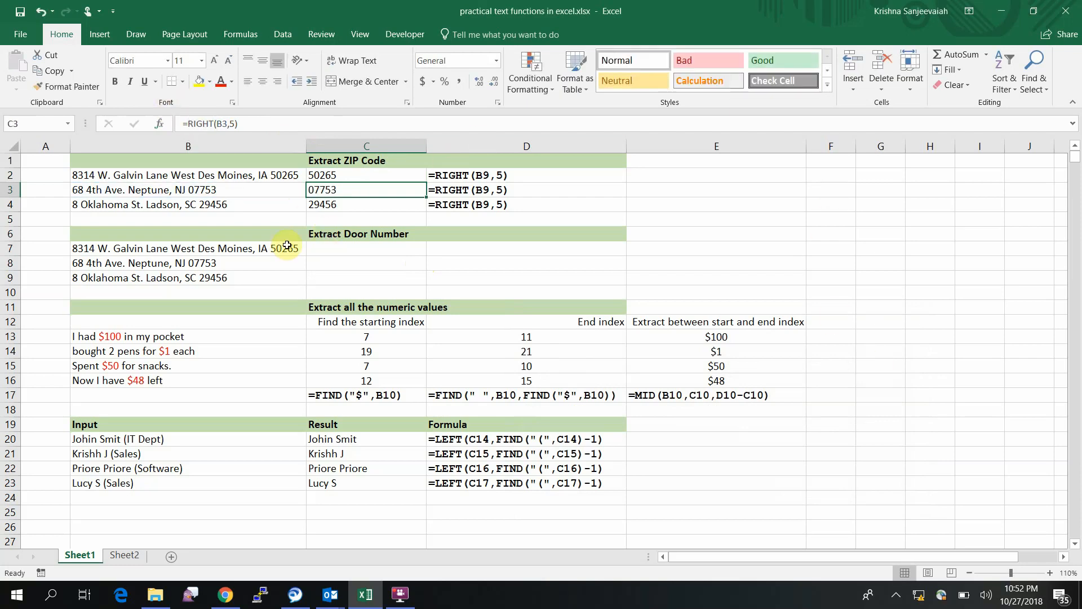
- Examine the addresses in B7:B9 of the Extract Door Number section and where each door number stands
click(264, 259)
key(Up)
key(Right)
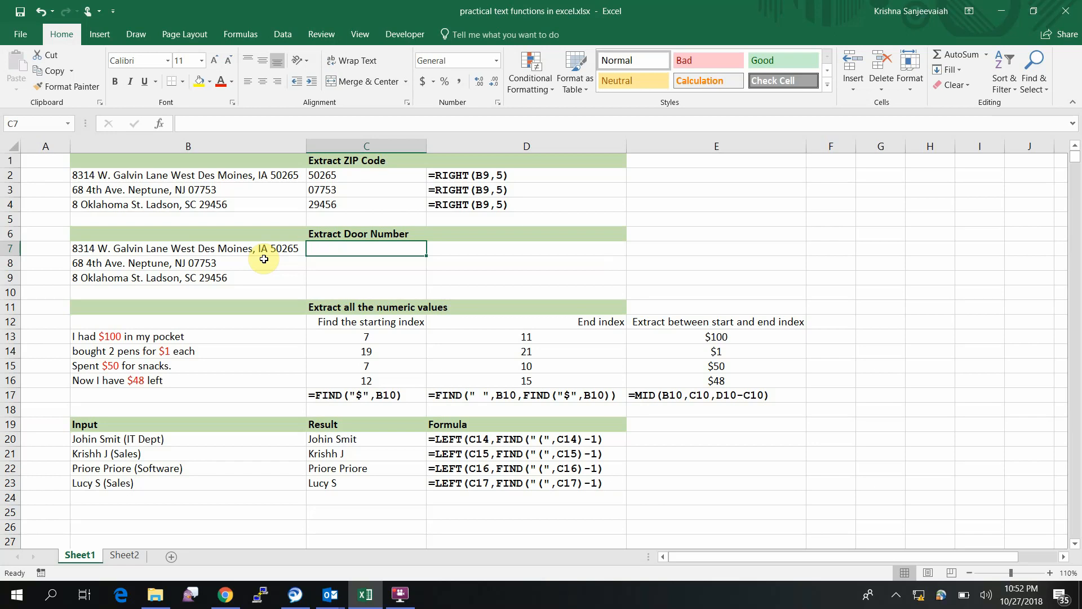
click(97, 252)
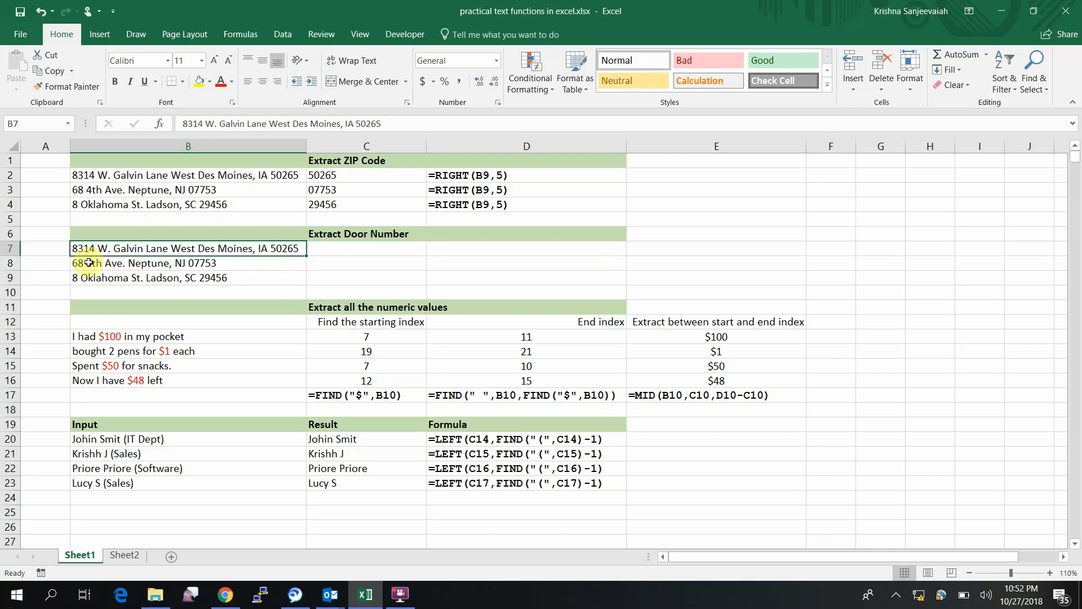
click(84, 263)
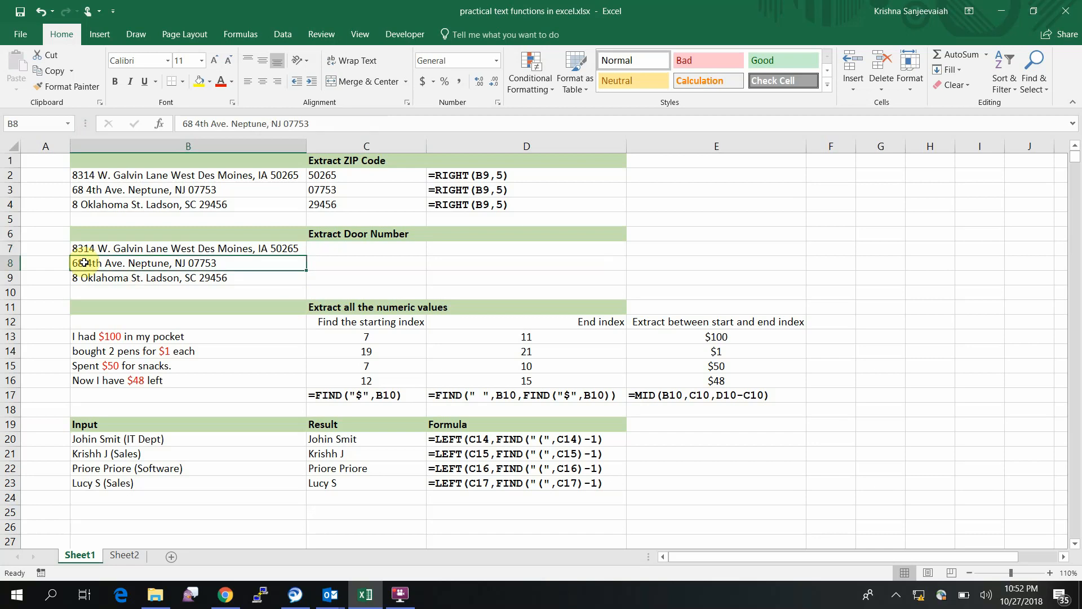
key(Down)
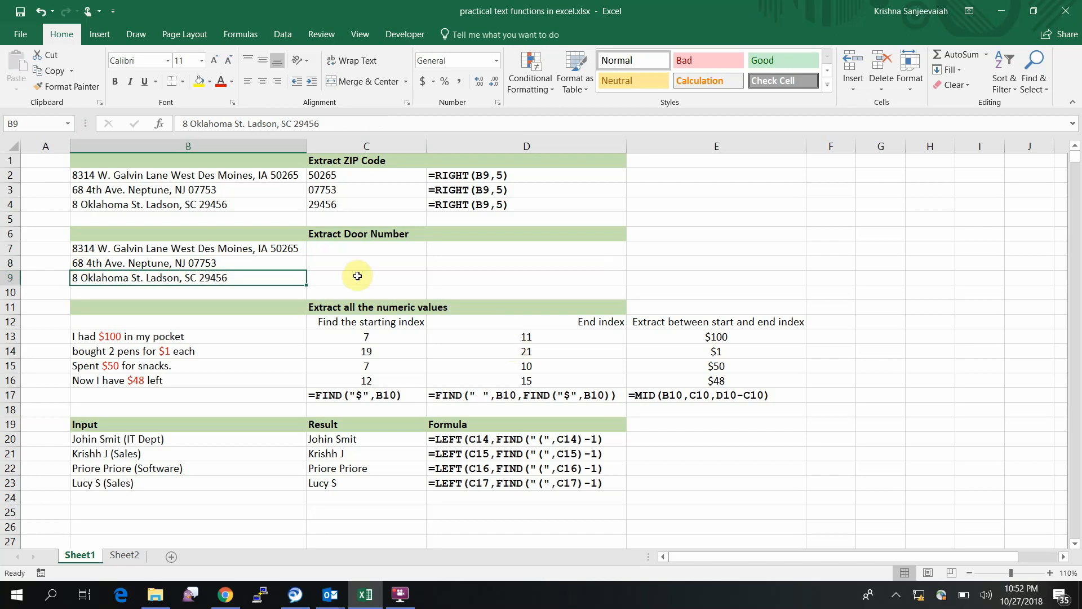
click(331, 248)
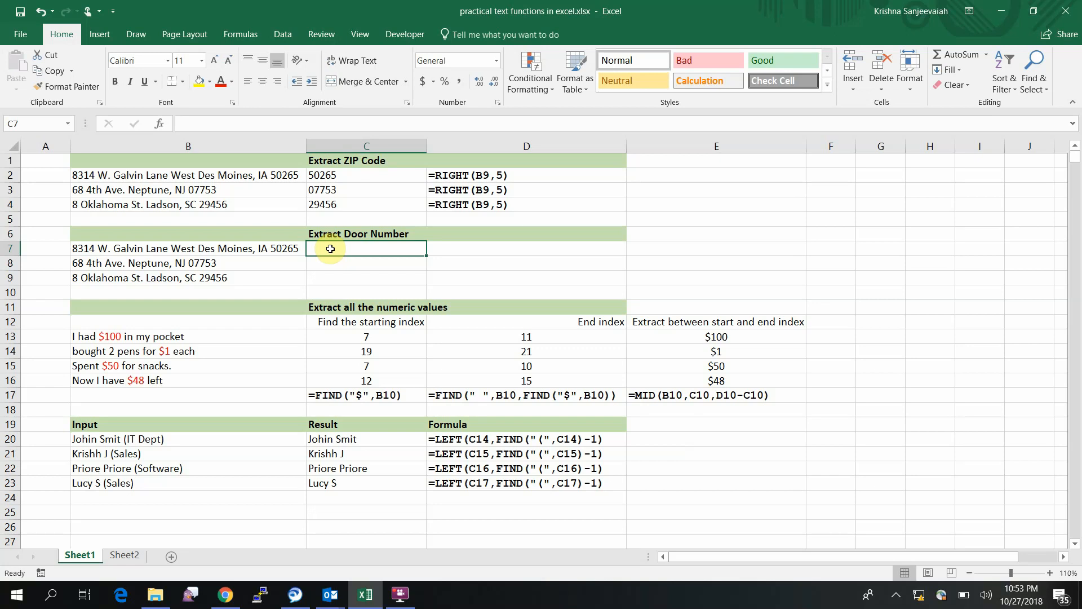
double_click(331, 248)
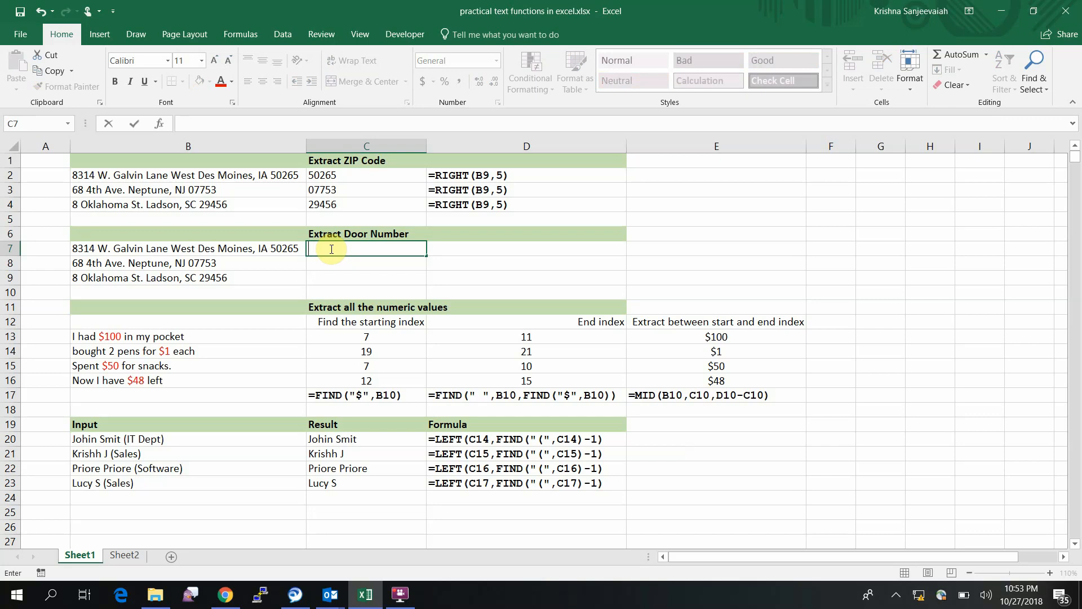
text(=)
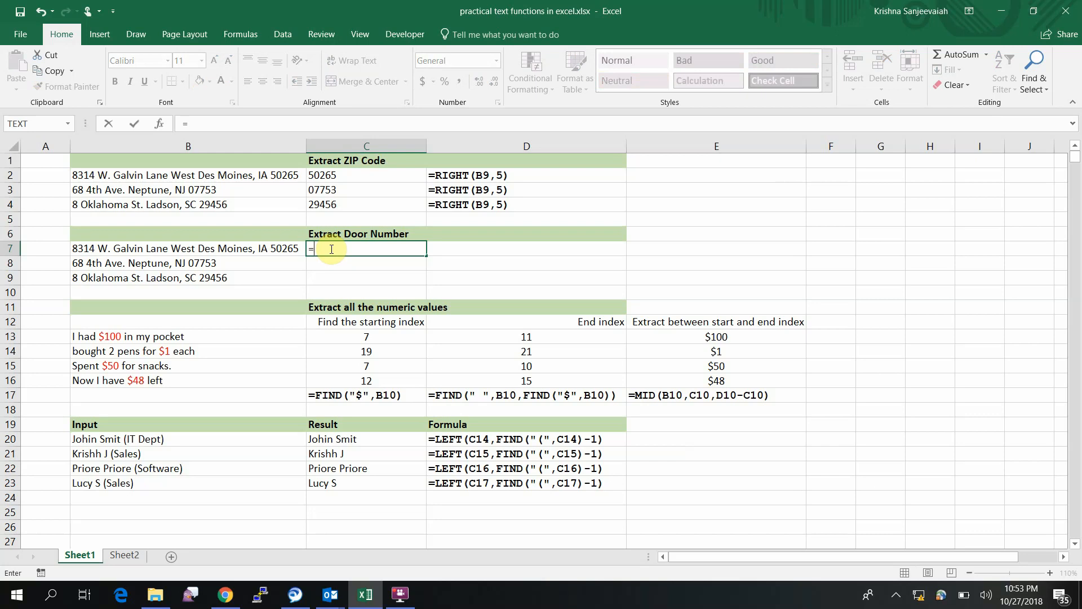
click(118, 252)
key(Escape)
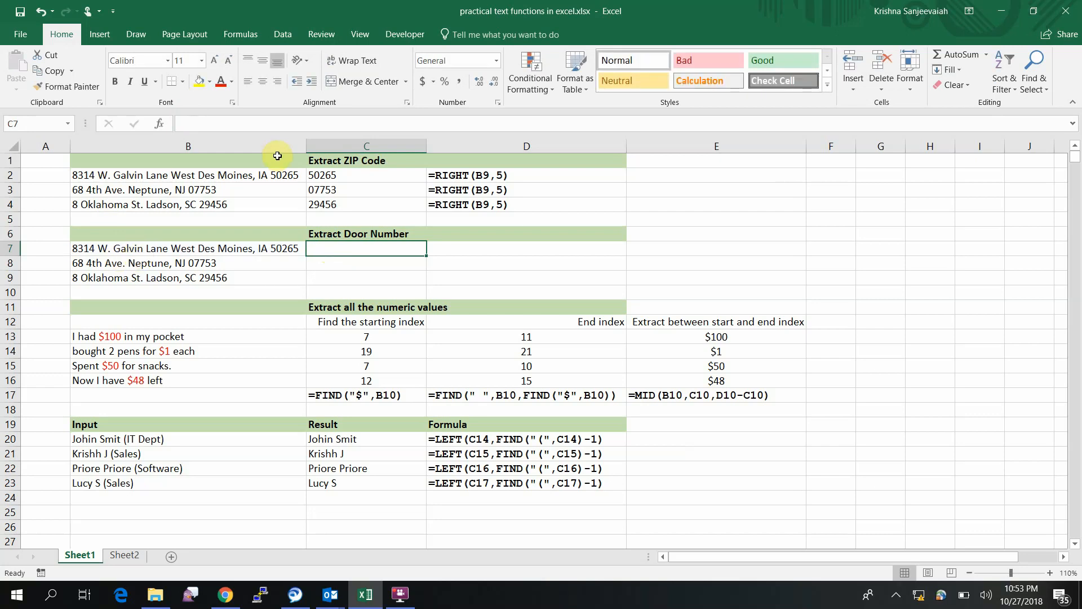
- Inspect the door number and the space that follows it in the address in B7, leaving the text unedited
click(139, 249)
click(231, 123)
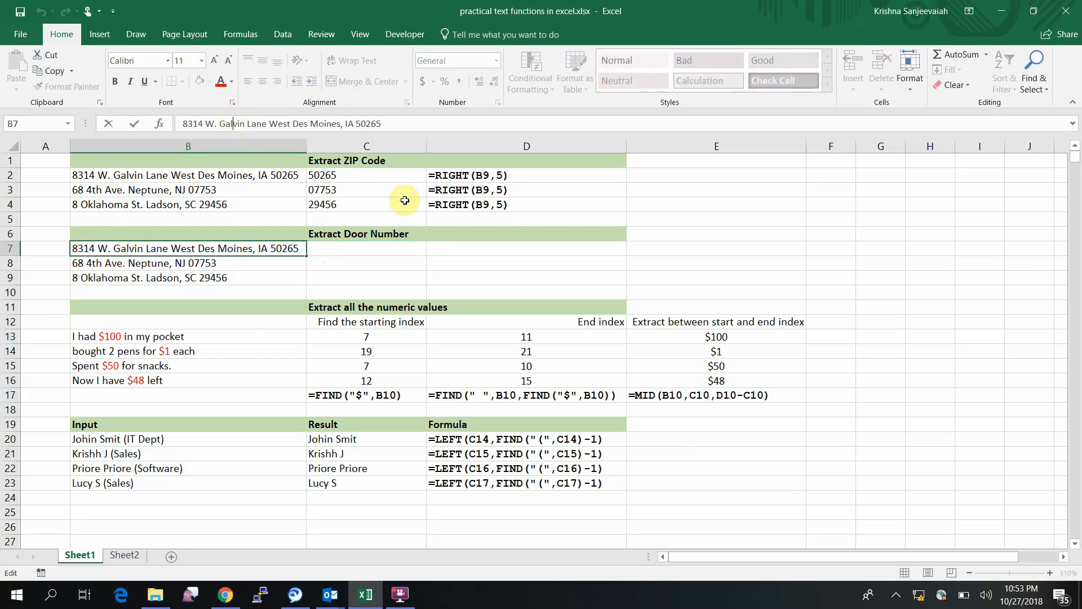
key(Left)
key(Left)
key(Left)
key(Left)
key(shift+Left)
key(shift+Left)
key(shift+Left)
key(shift+Left)
key(Left)
key(Left)
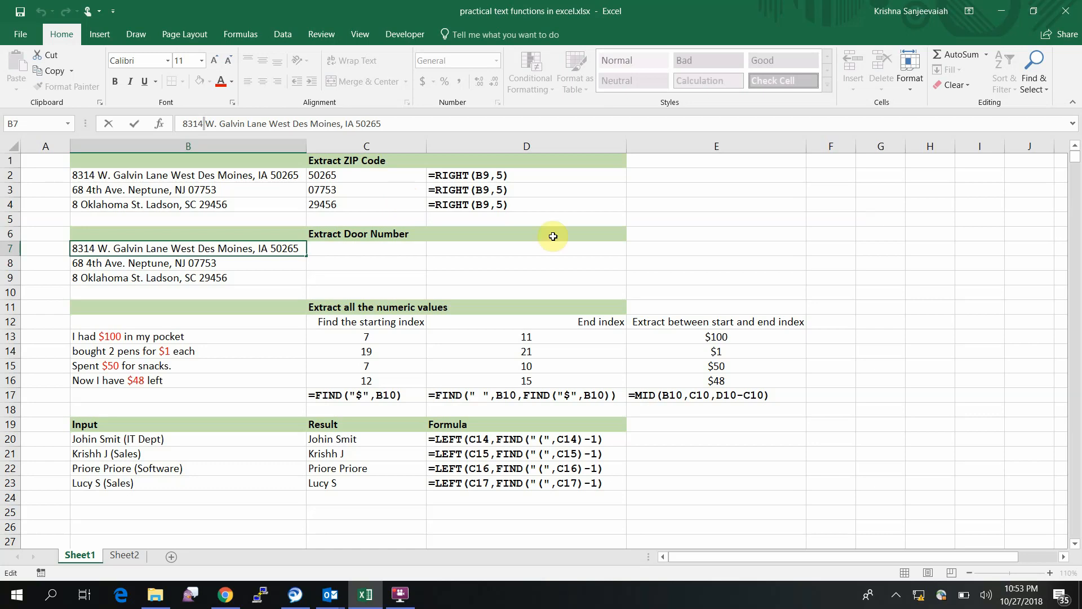
key(Escape)
- Enter the formula =FIND(" ",B7) in C7 to locate the first space in the address
key(Right)
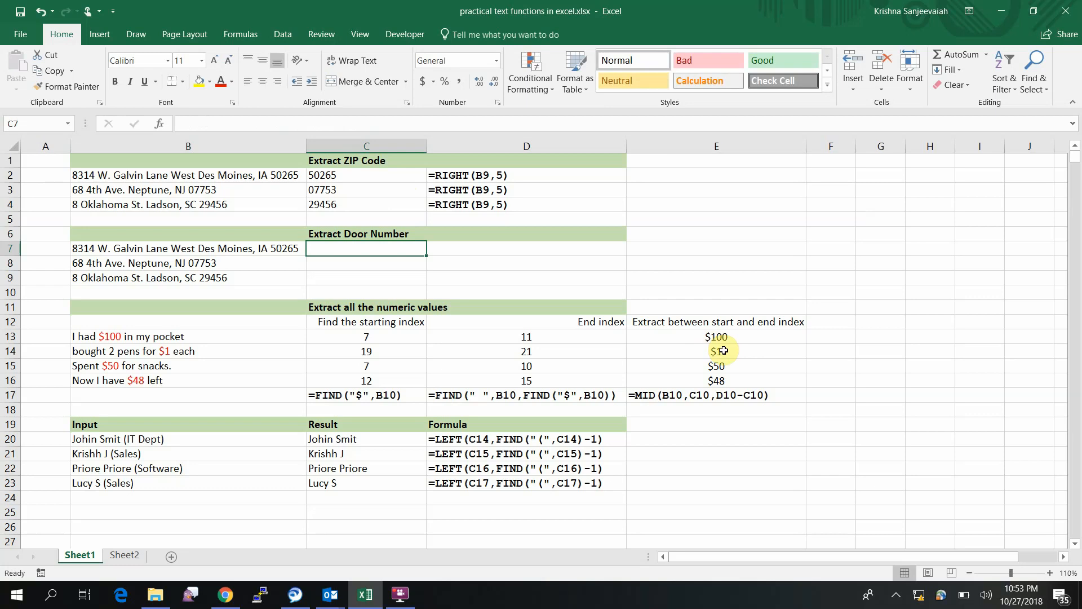
text(=find)
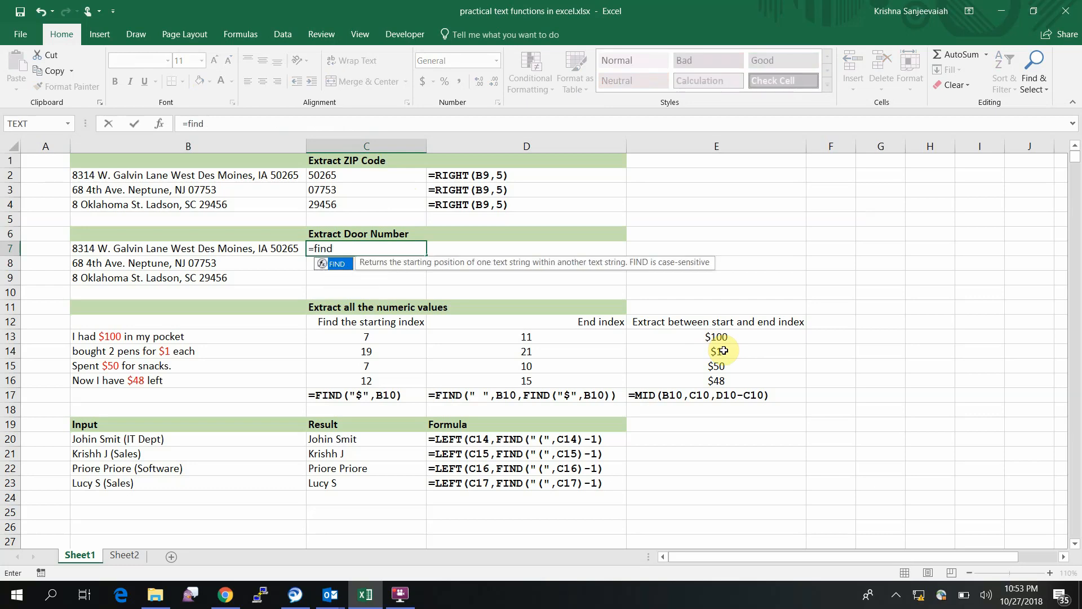
text(()
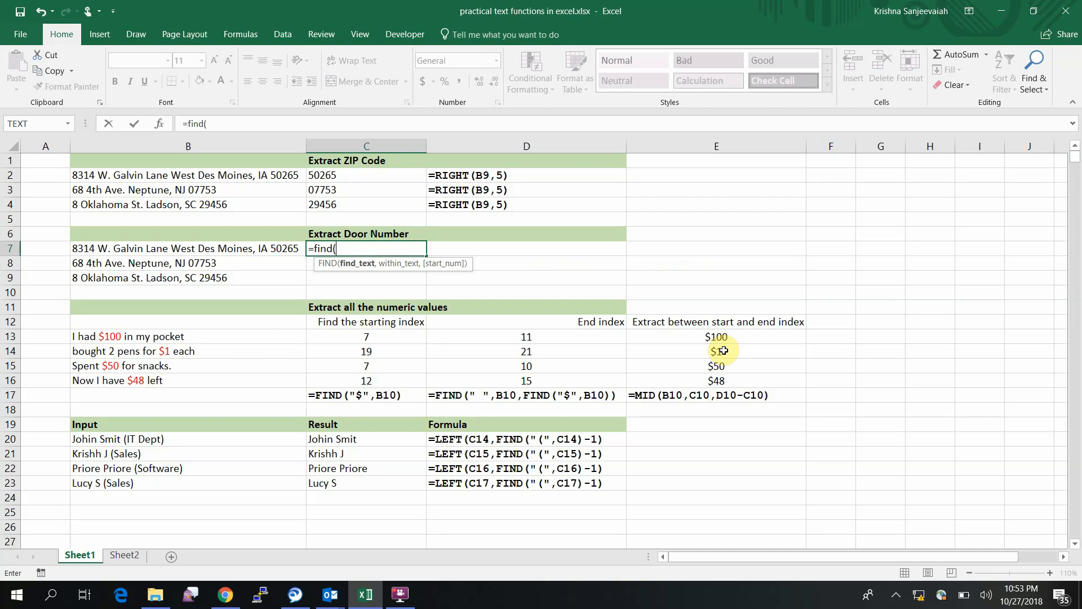
text(" ",)
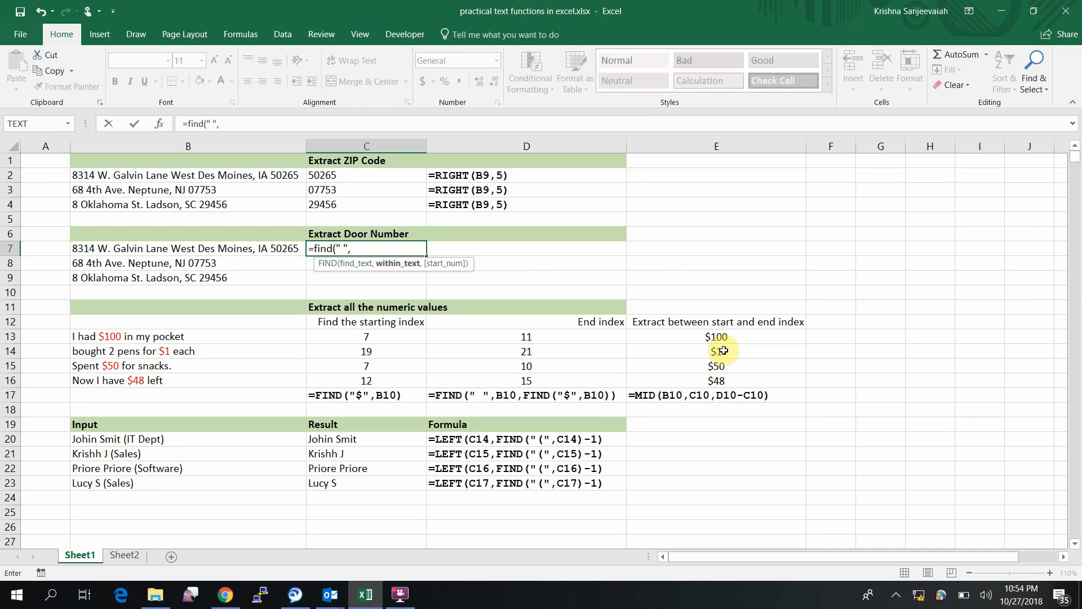
click(261, 248)
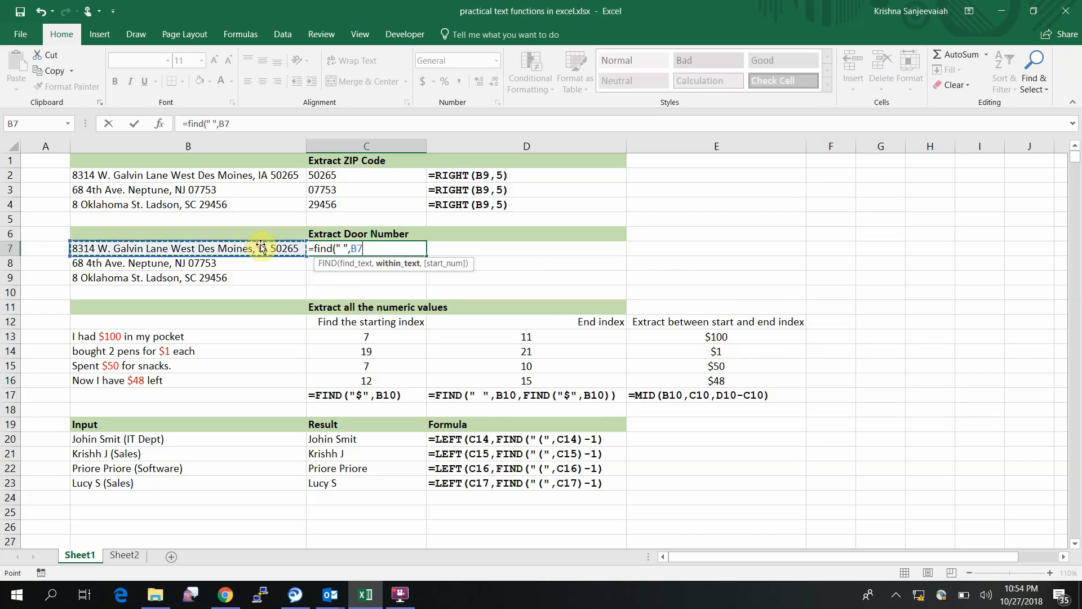
text())
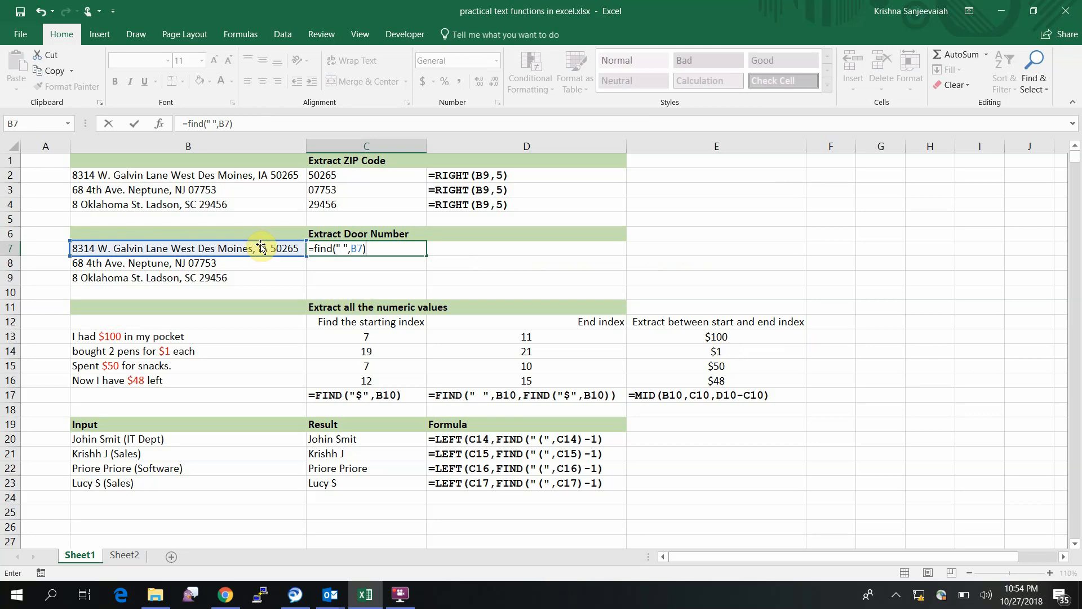
key(Return)
- Wrap the FIND formula in C7 in a LEFT function so it reads =LEFT(B7,FIND(" ",B7))
key(Up)
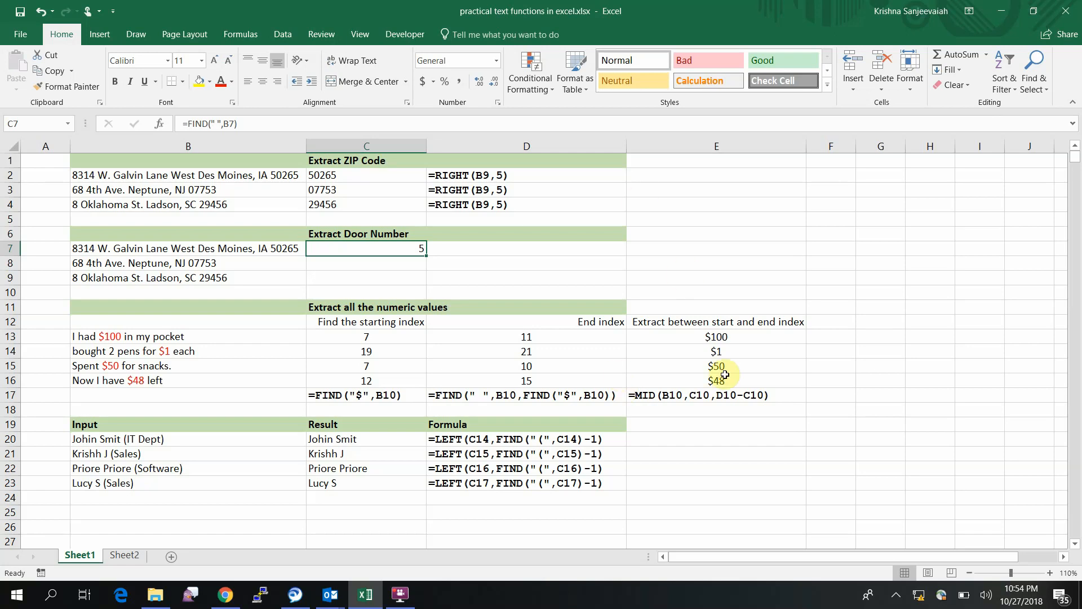
click(187, 124)
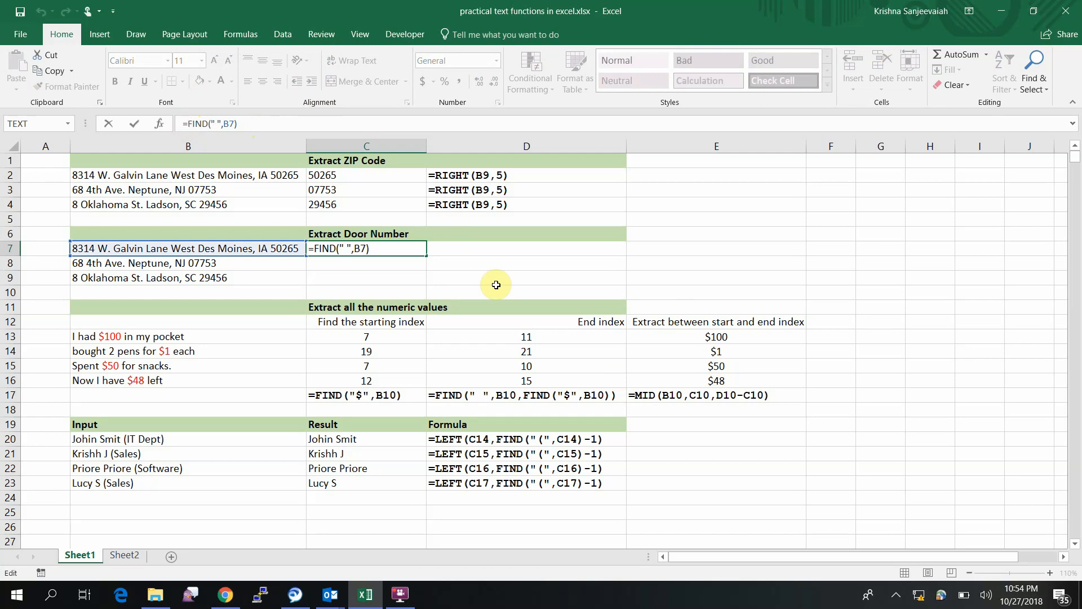
text(LEFT()
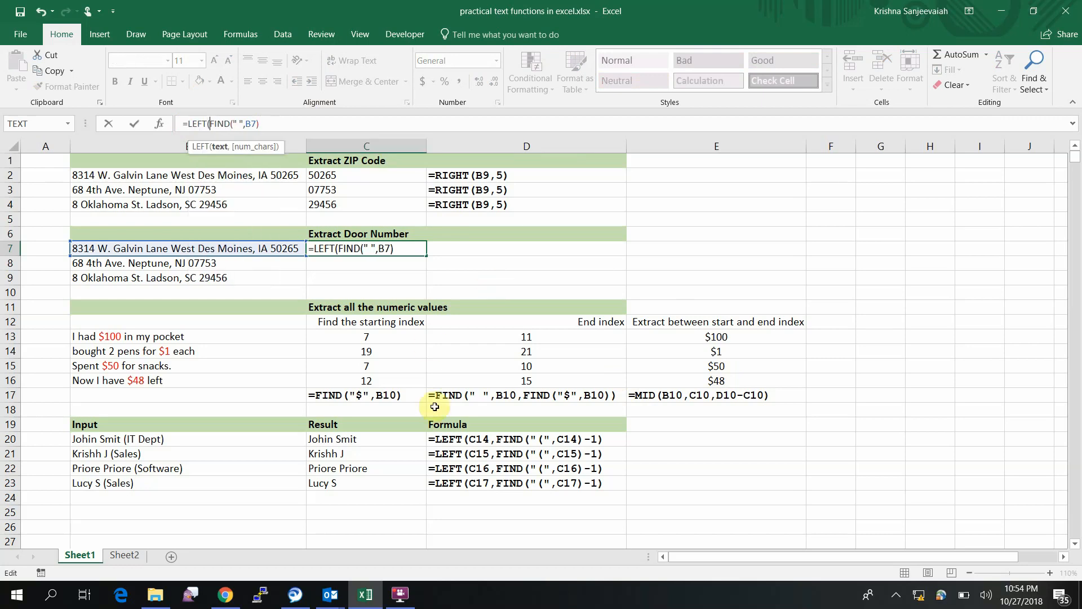
click(177, 247)
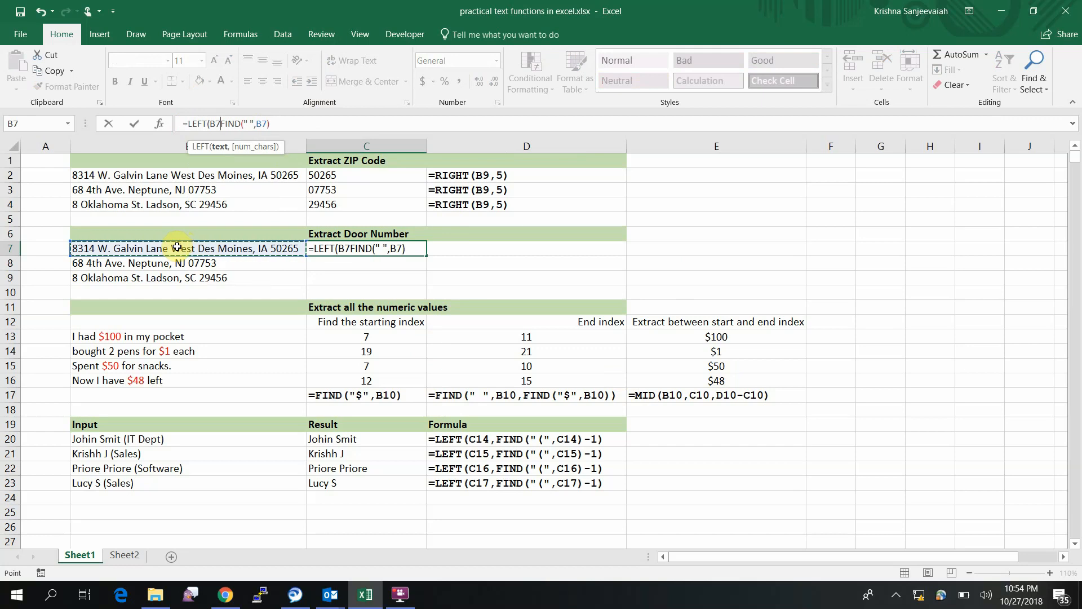
text(,)
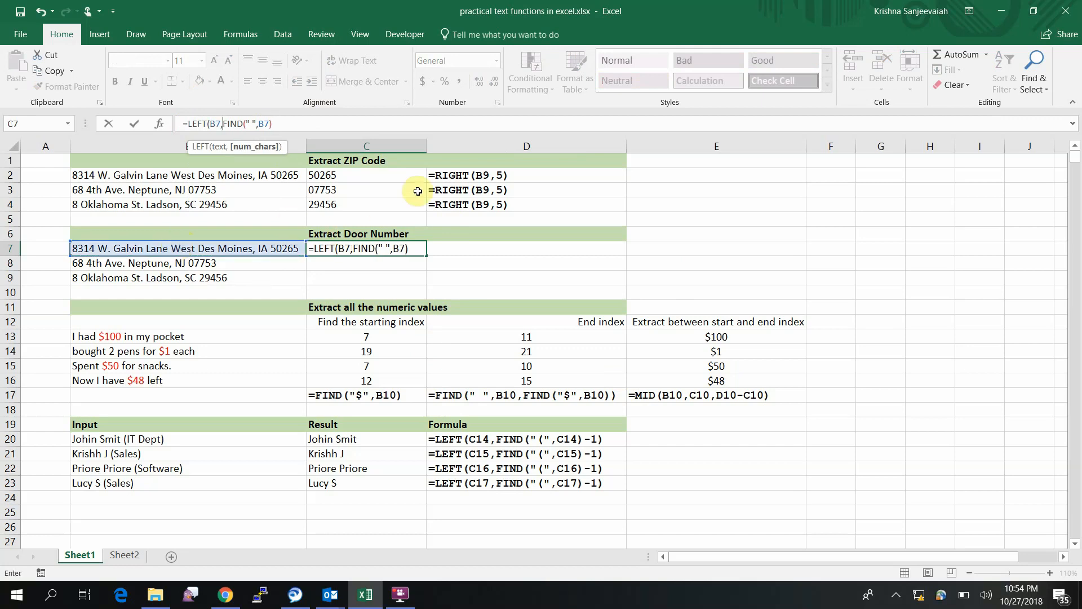
click(305, 123)
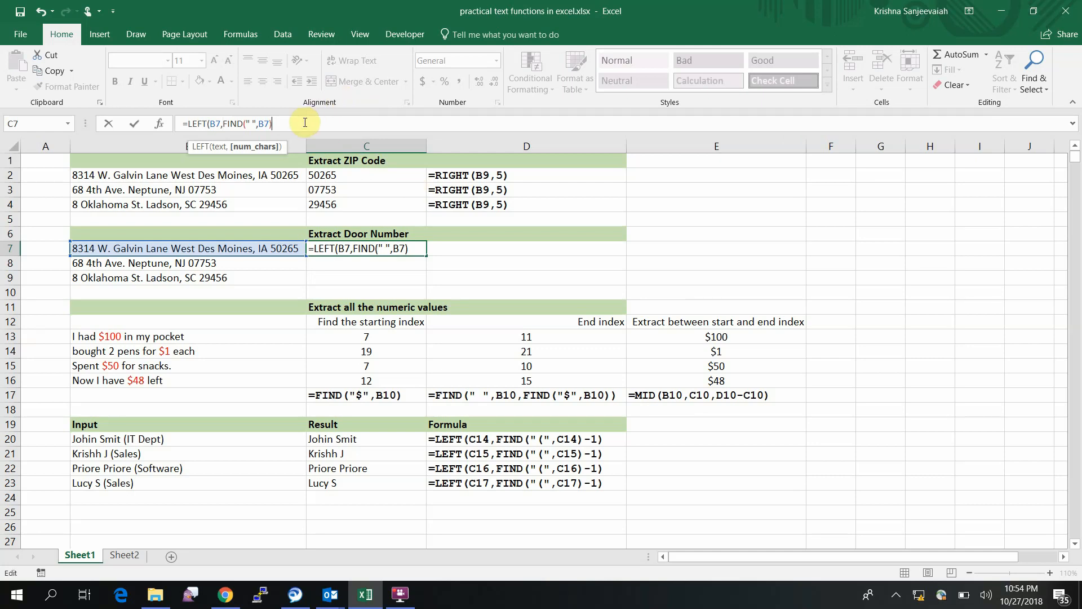
text())
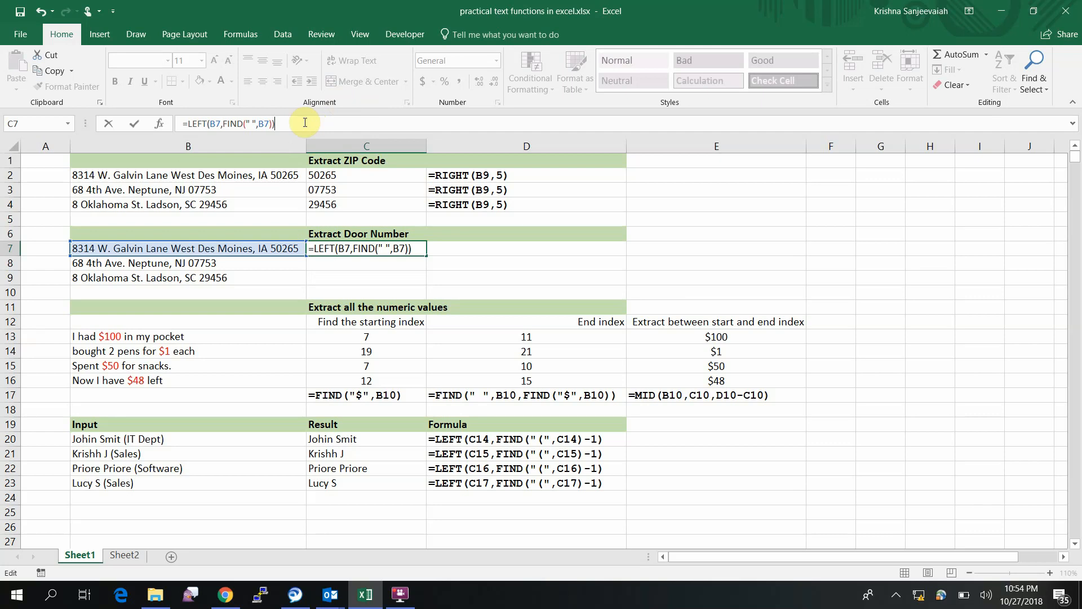
key(Return)
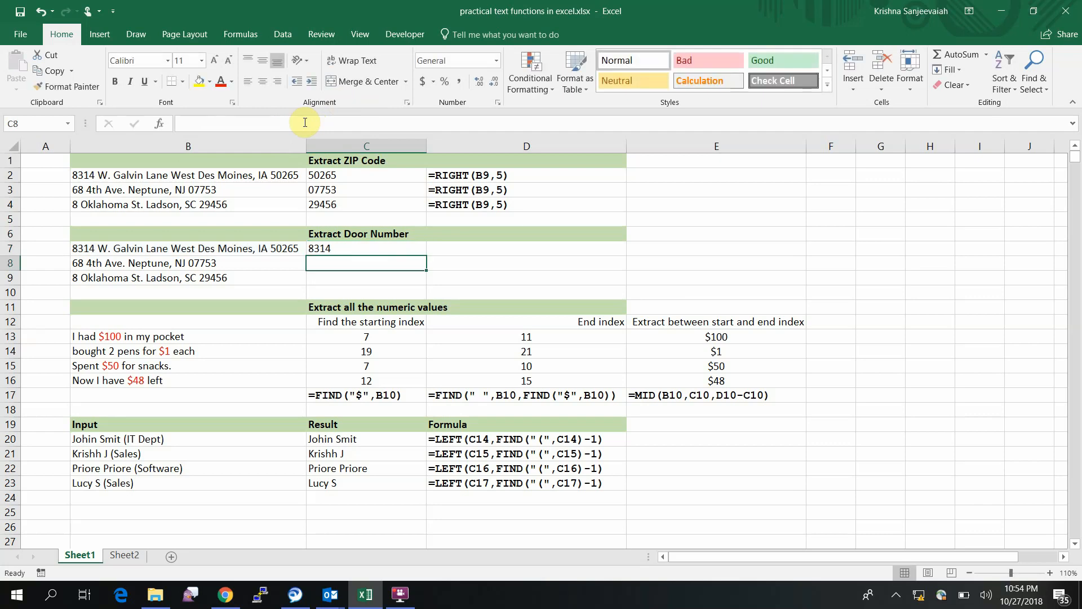
- Subtract 1 from the character count in C7 so the formula reads =LEFT(B7,FIND(" ",B7)-1)
key(Up)
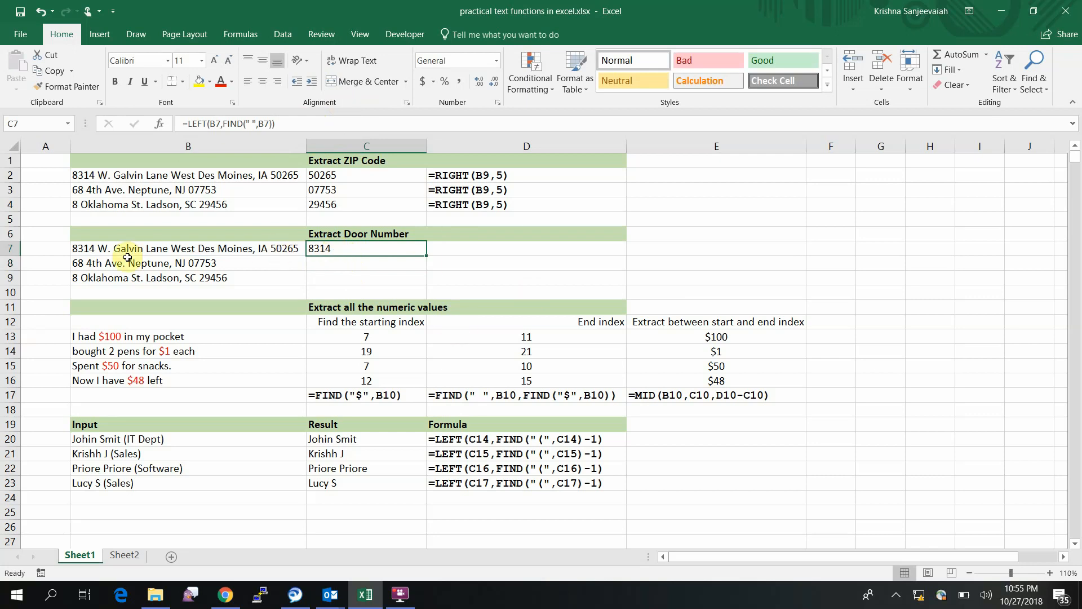
click(290, 123)
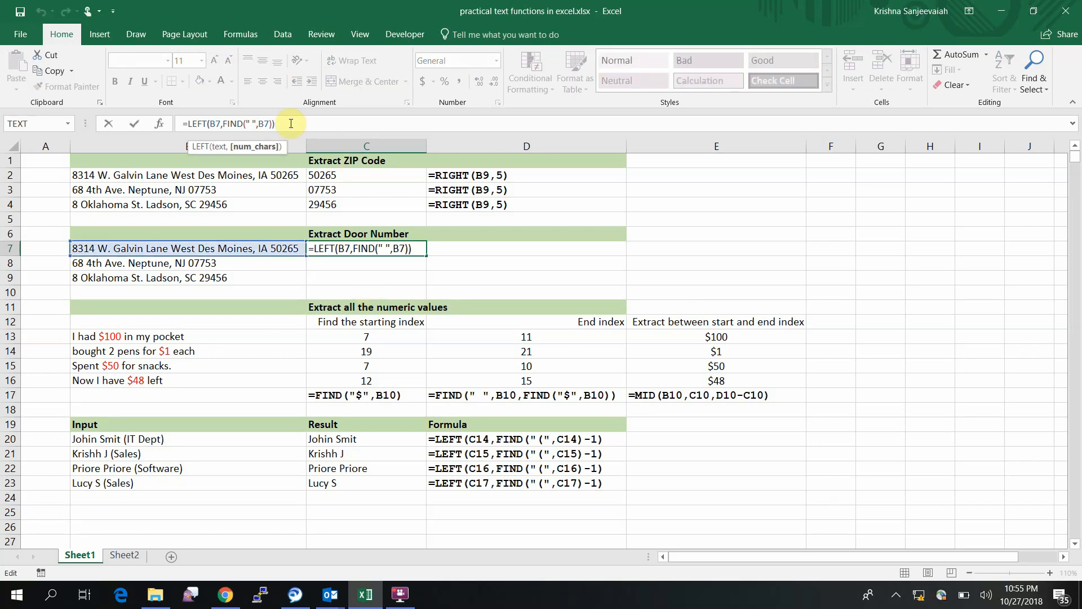
text(-1)
key(Return)
key(Up)
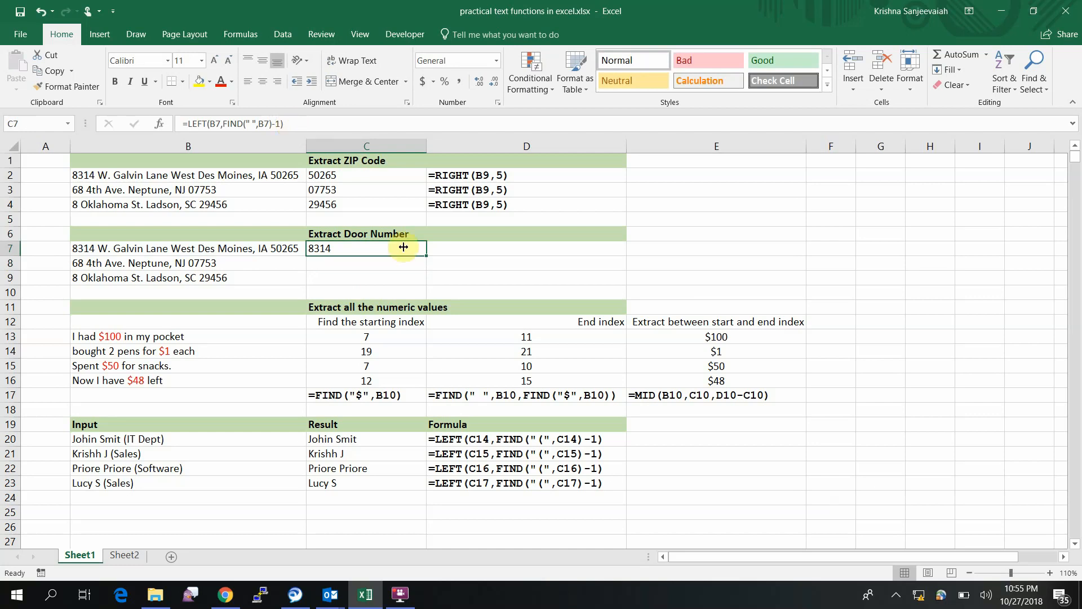
- Copy the door number formula from C7 into C8 and C9
key(ctrl+c)
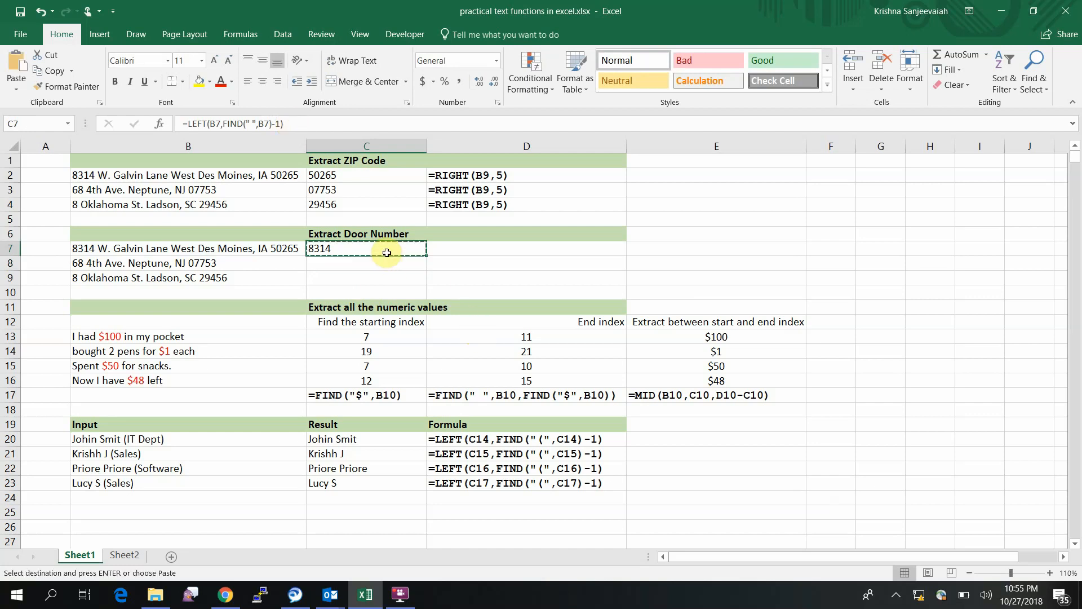
key(Down)
key(Return)
key(Down)
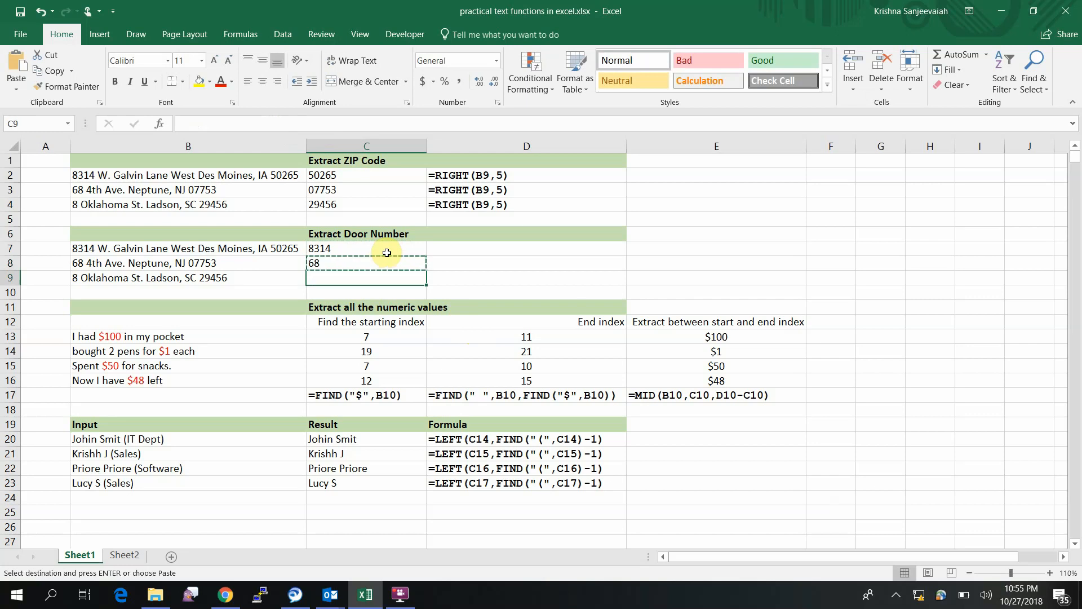
key(Return)
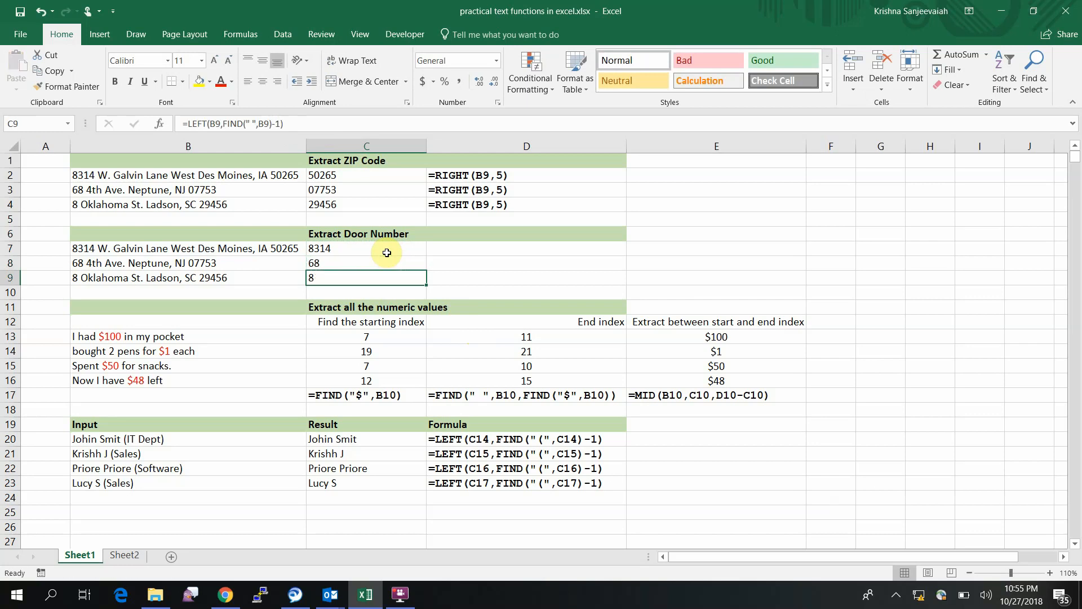
- Change the door number at the start of the address in B9 to 8453 and check the result in C9
double_click(77, 279)
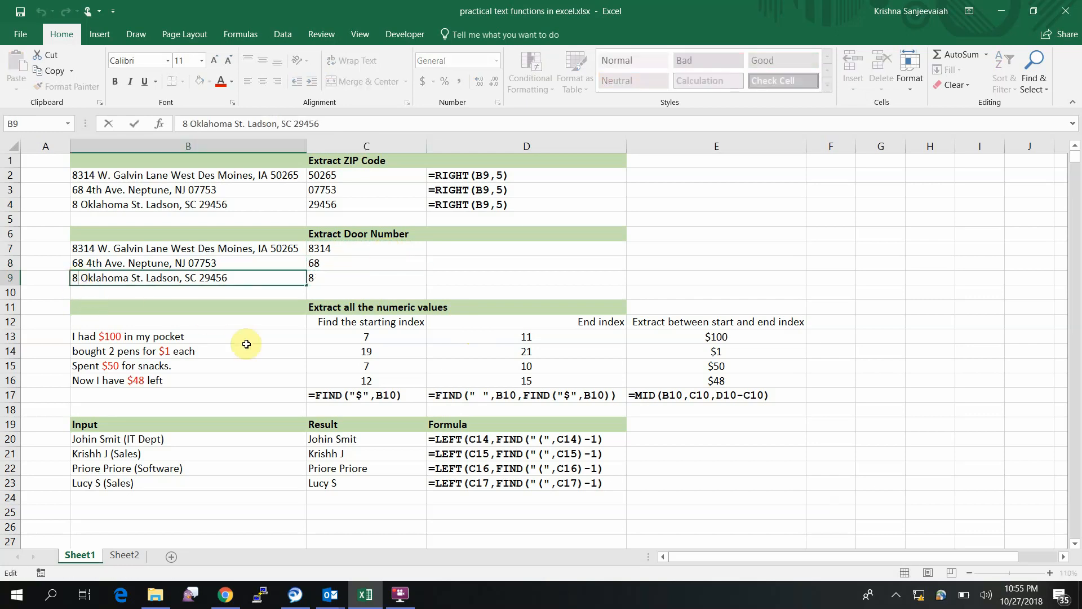
text(ADS)
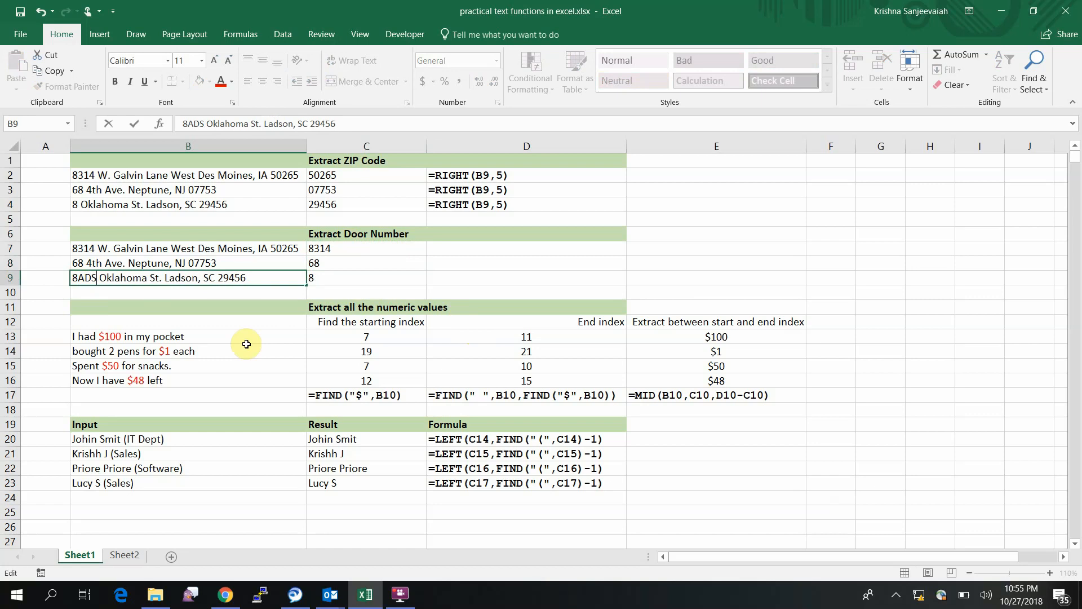
key(BackSpace)
key(BackSpace)
key(BackSpace)
text(453)
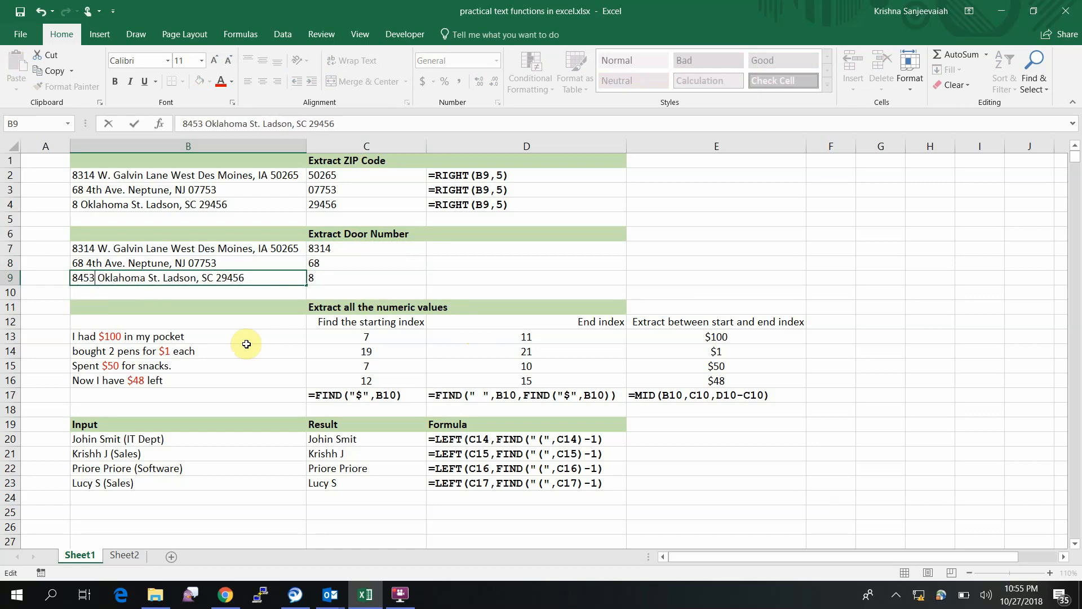
key(Return)
key(Up)
key(Right)
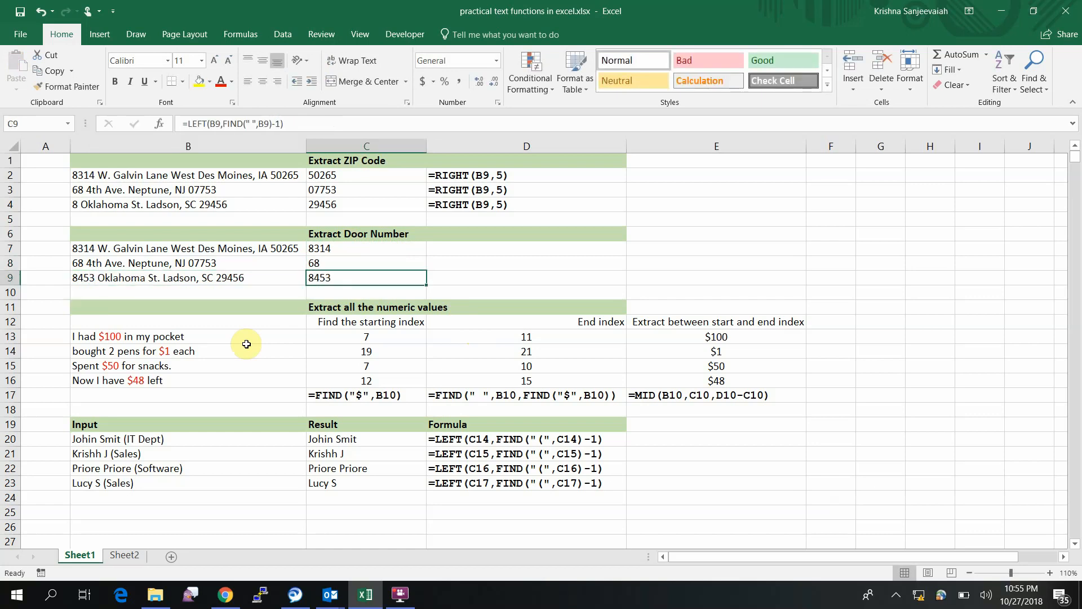
- Clear the LEFT formulas from C7:C9 in the Extract Door Number section
key(Up)
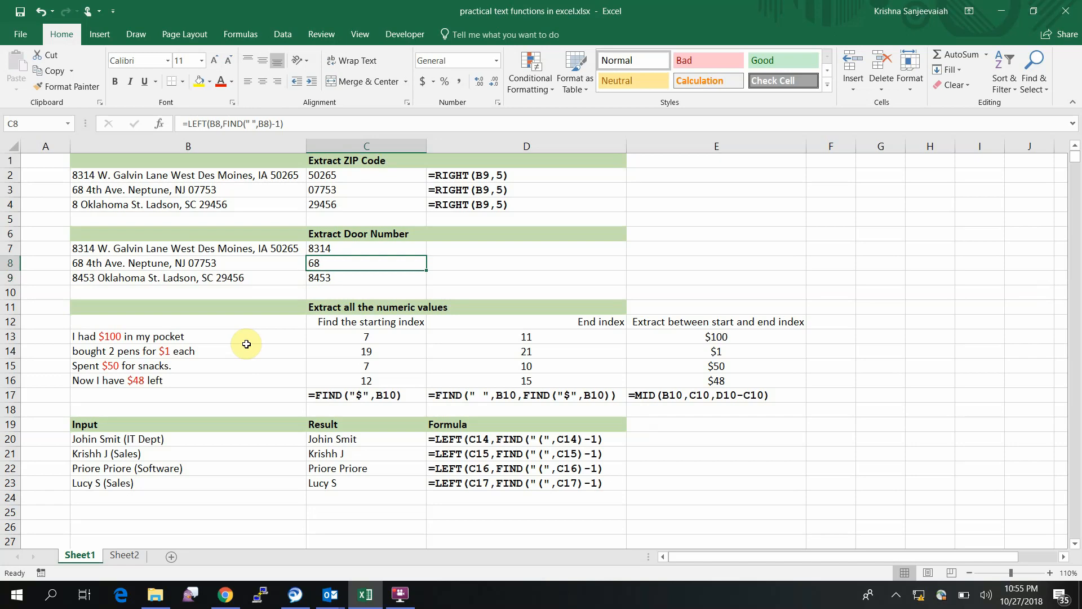
key(Up)
key(Delete)
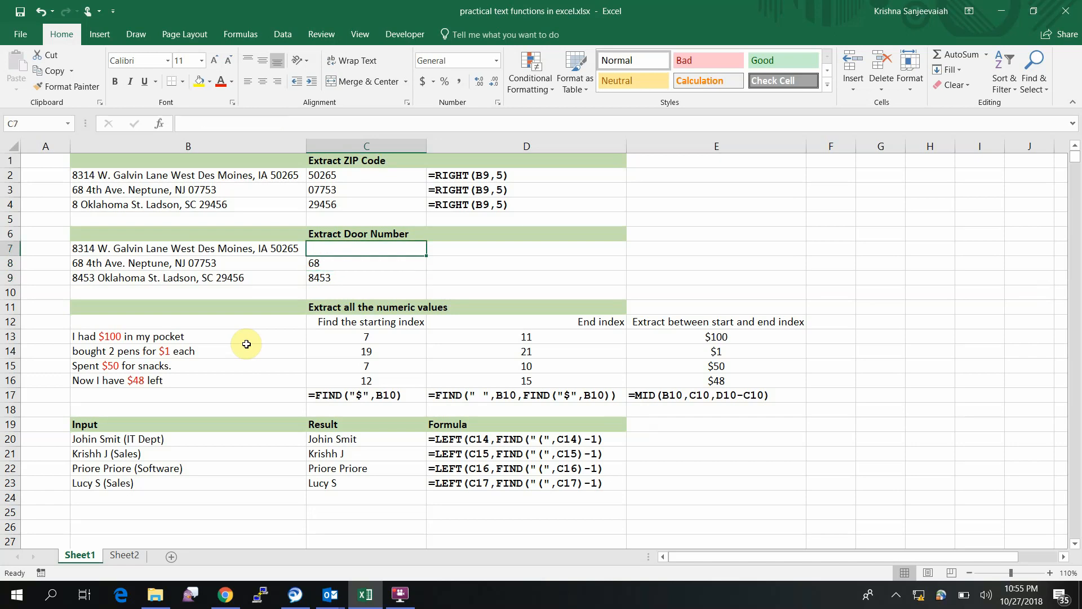
key(Down)
key(Delete)
key(Down)
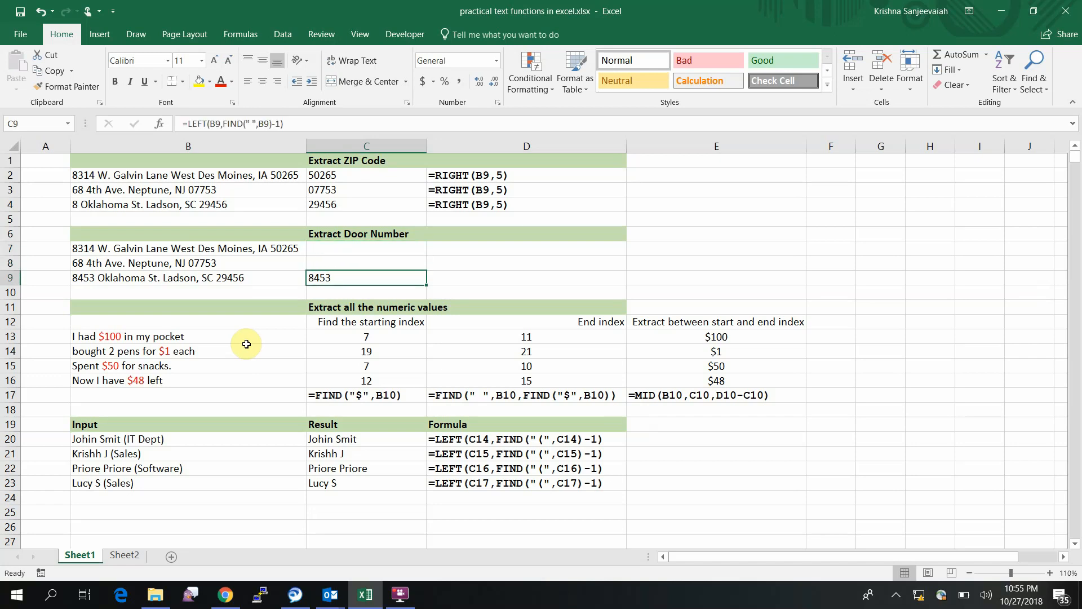
key(Delete)
- Enter the formula =FIND(" ", B7) in C7 to locate the first space in the address
key(Up)
key(Up)
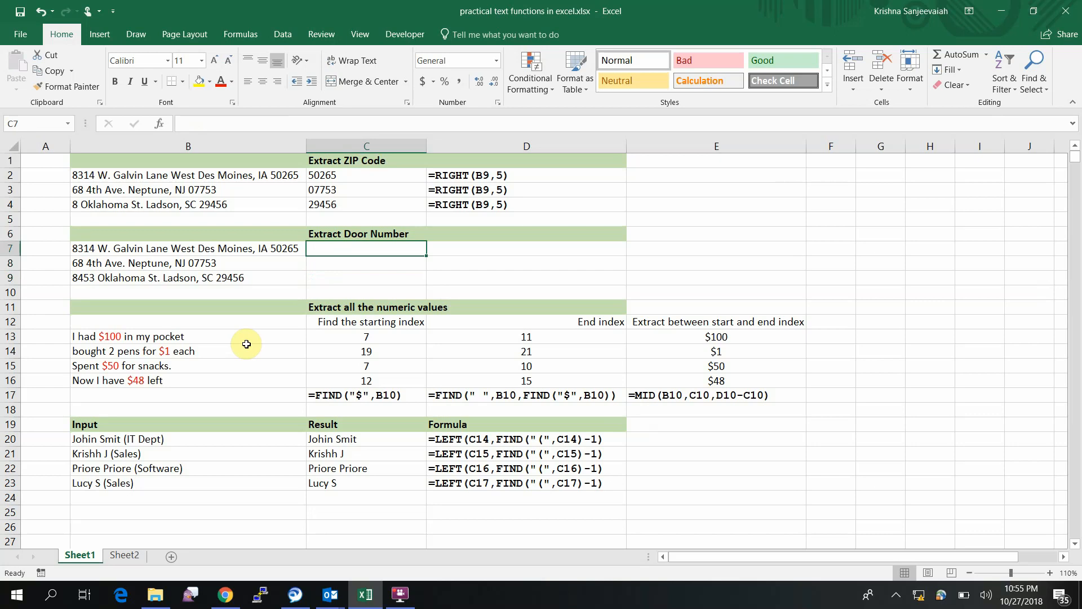
text(=)
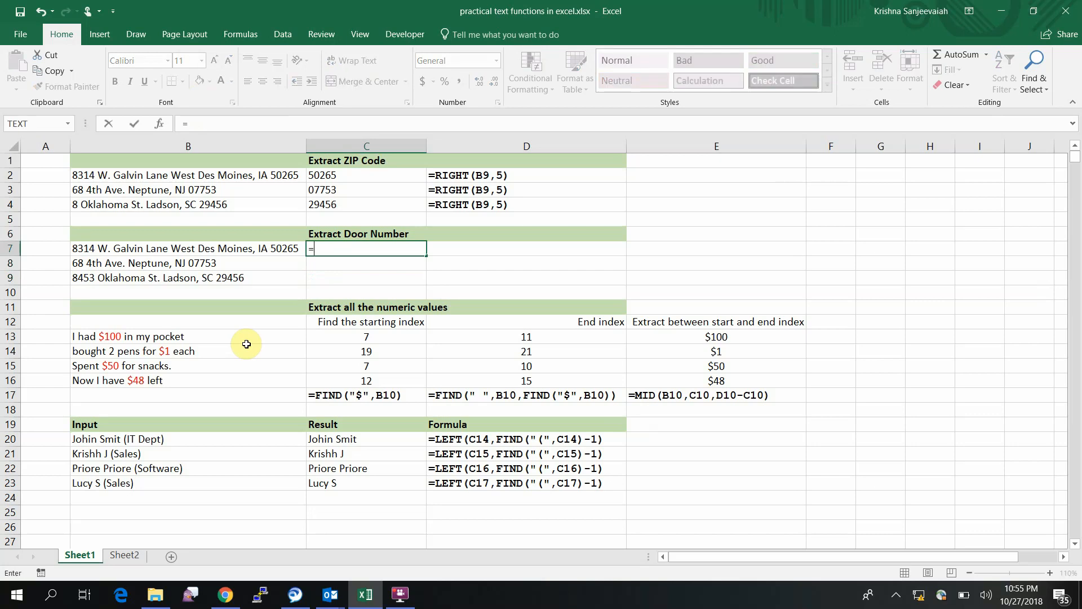
text(FIND()
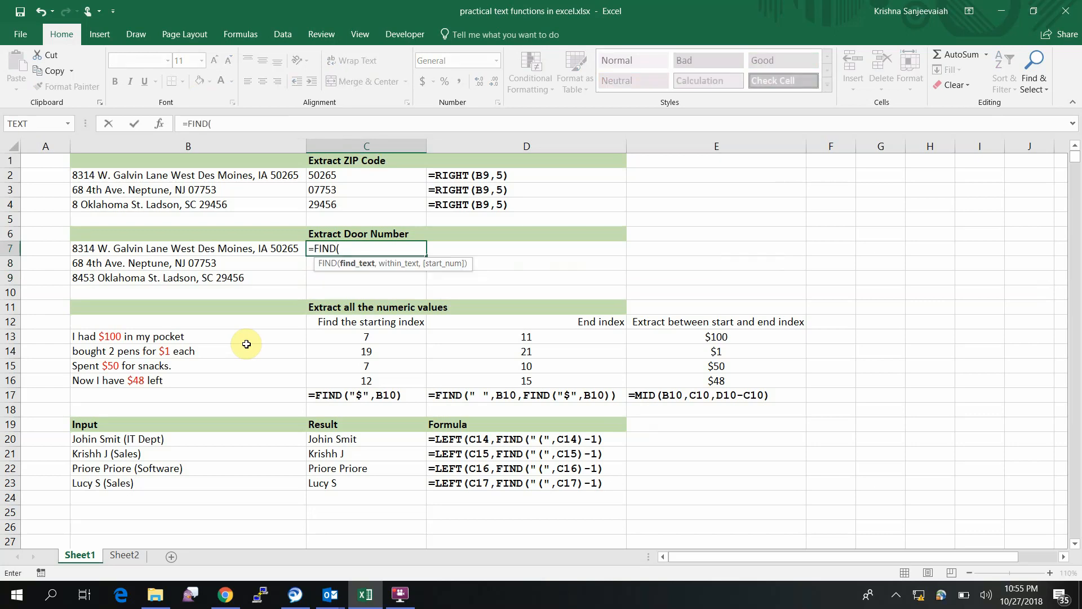
text(" ",)
key(Left)
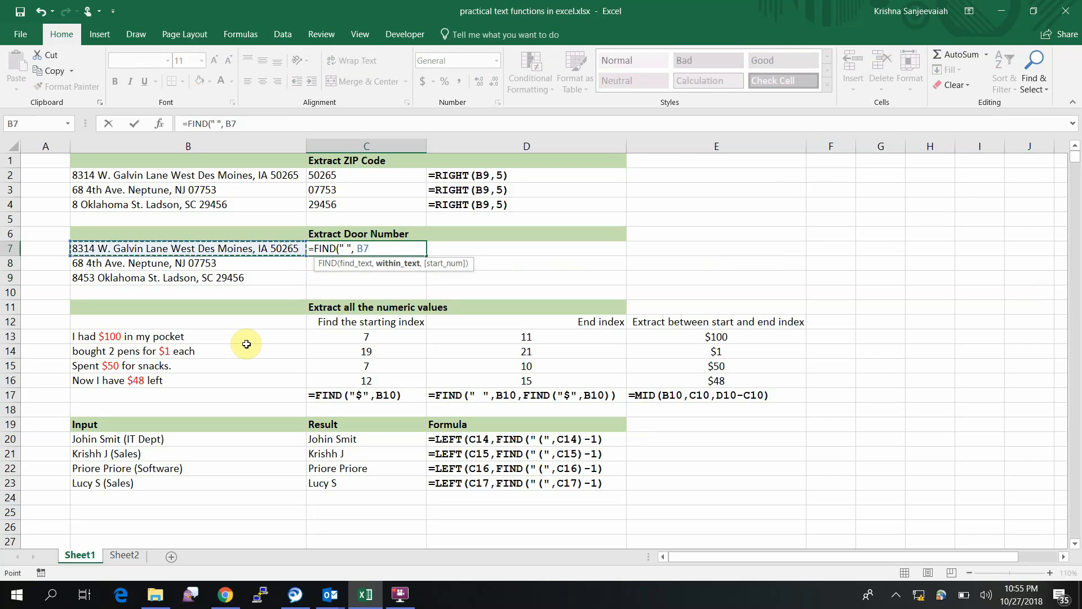
text())
key(Return)
key(Up)
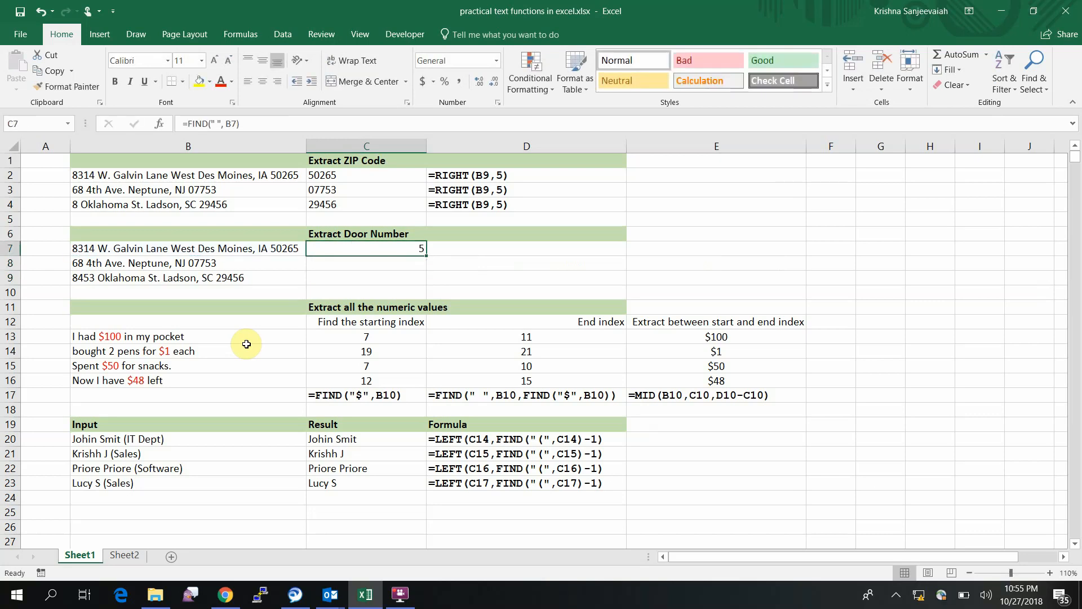
- Wrap the FIND formula in C7 in a MID function starting at character 1, giving =MID(B7,1,FIND(" ", B7))
click(186, 123)
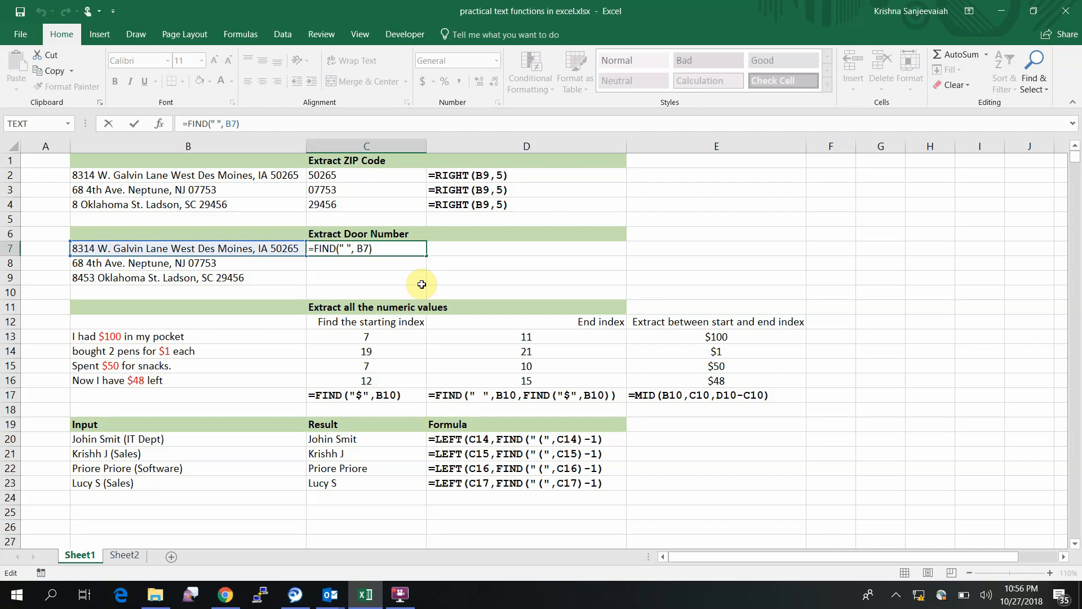
text(MID()
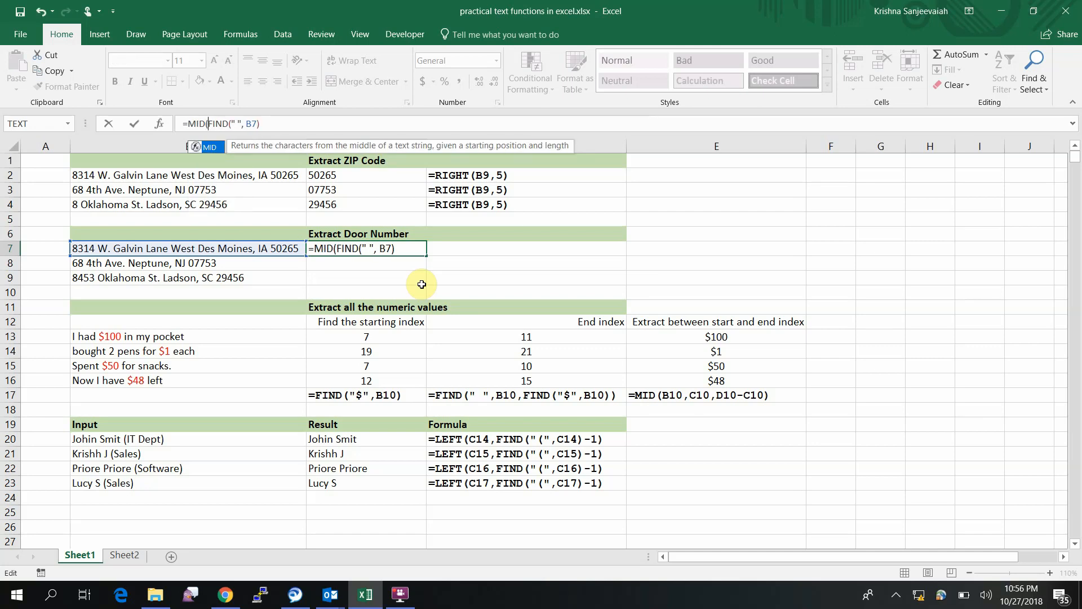
click(249, 247)
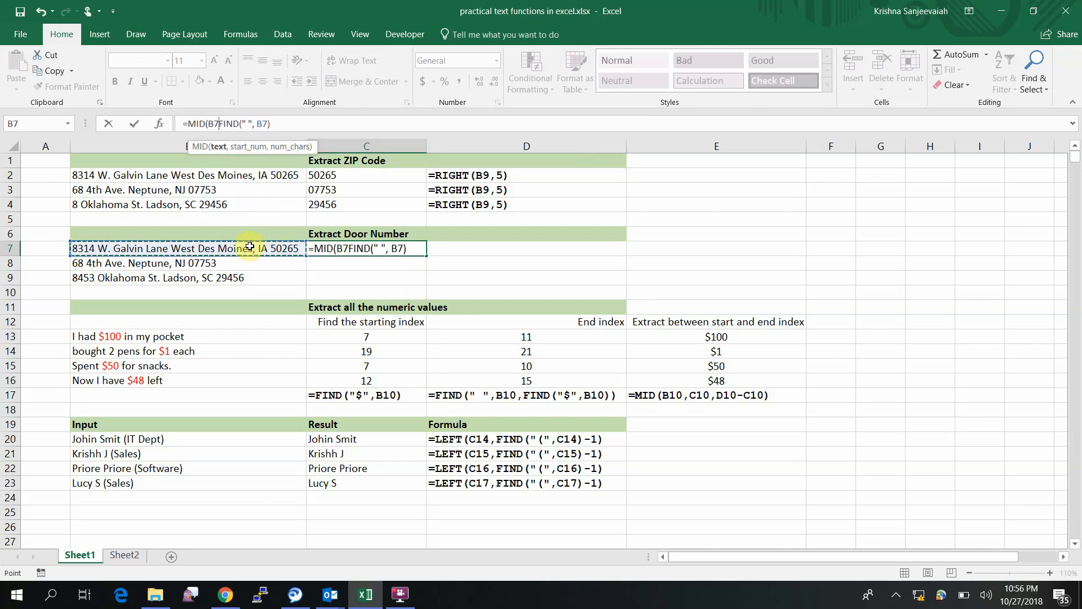
text(,)
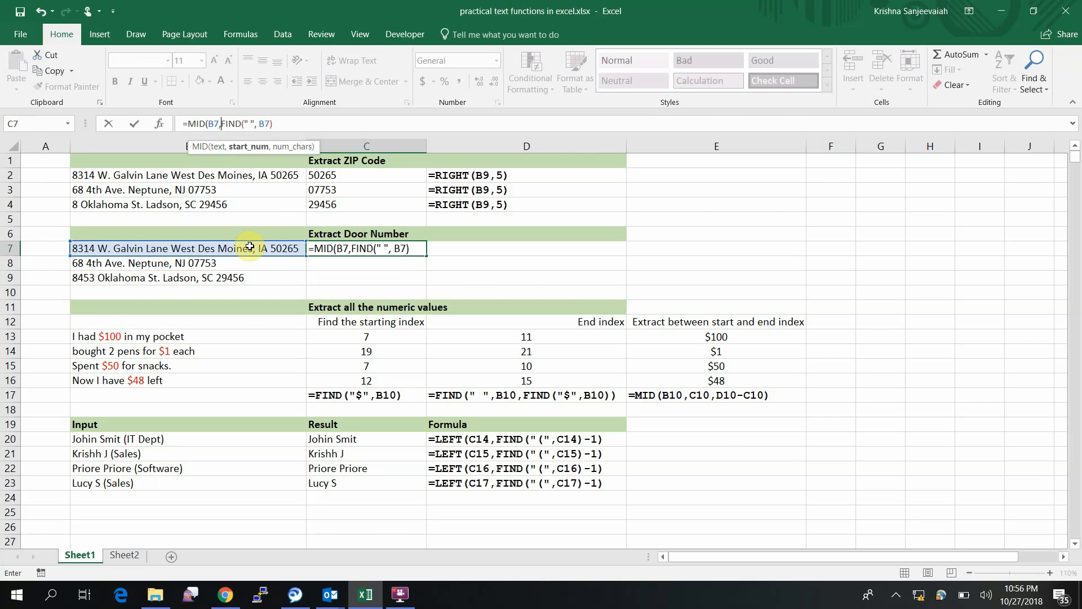
text(1,)
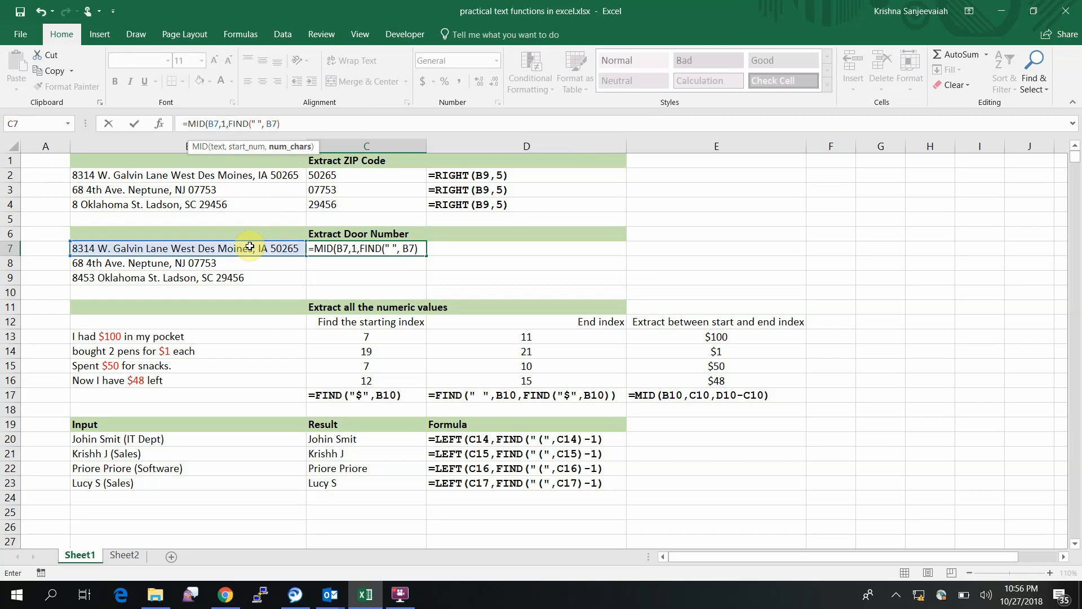
click(299, 121)
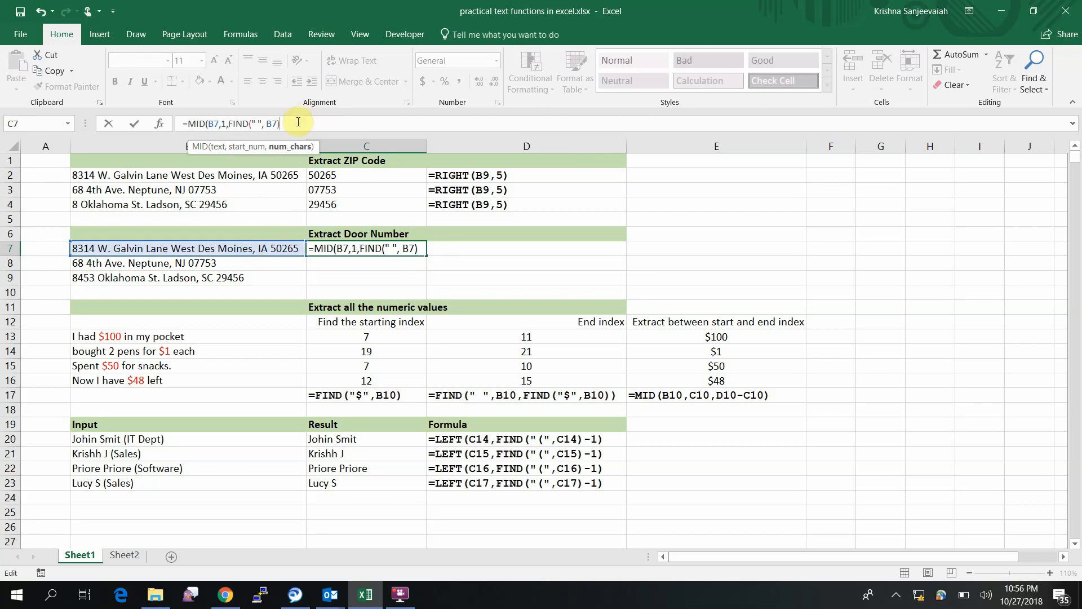
text())
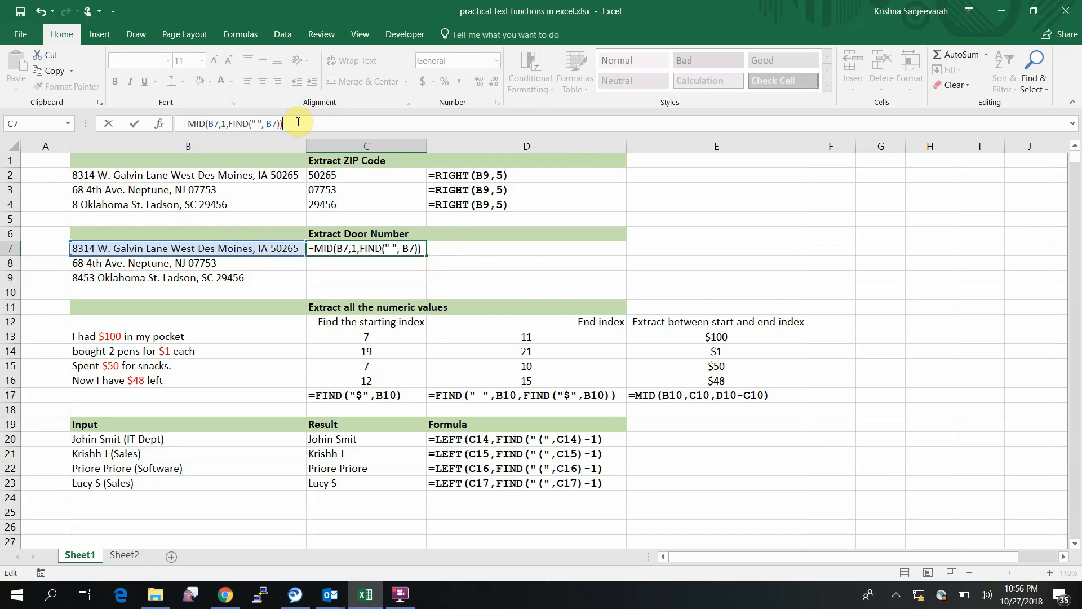
key(Return)
- Review the Text, Start_num and Num_chars arguments of the MID formula in C7 in the Function Arguments dialog
key(Up)
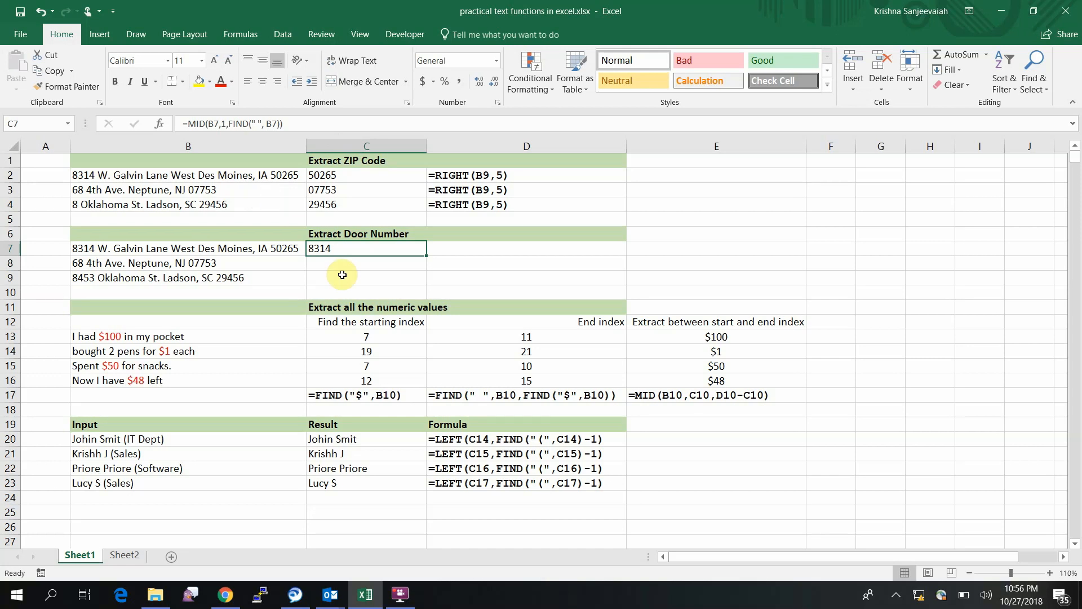
click(159, 124)
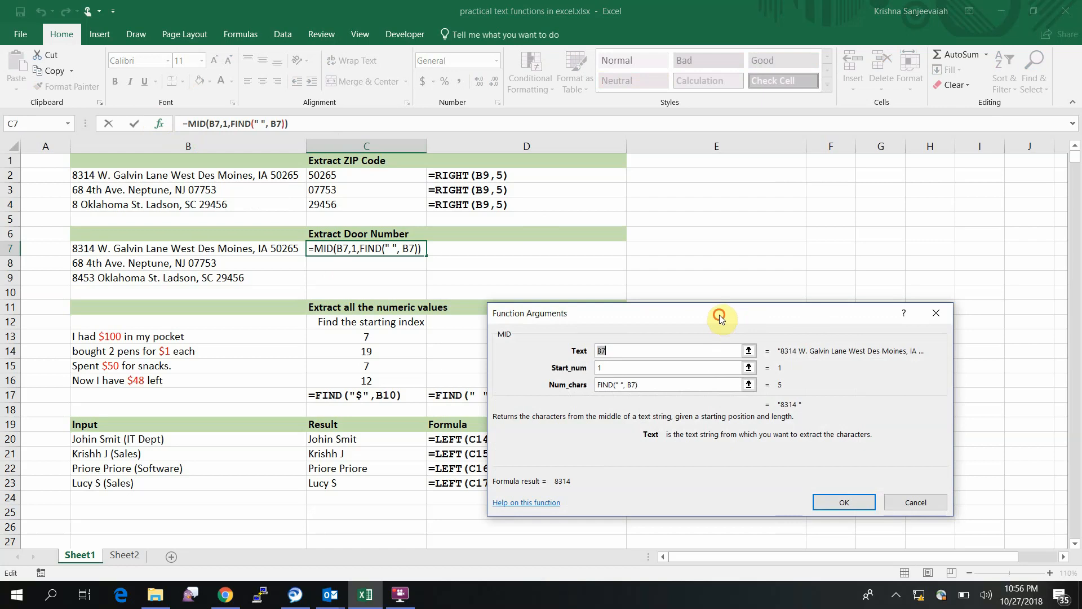
drag(719, 314, 747, 139)
click(636, 193)
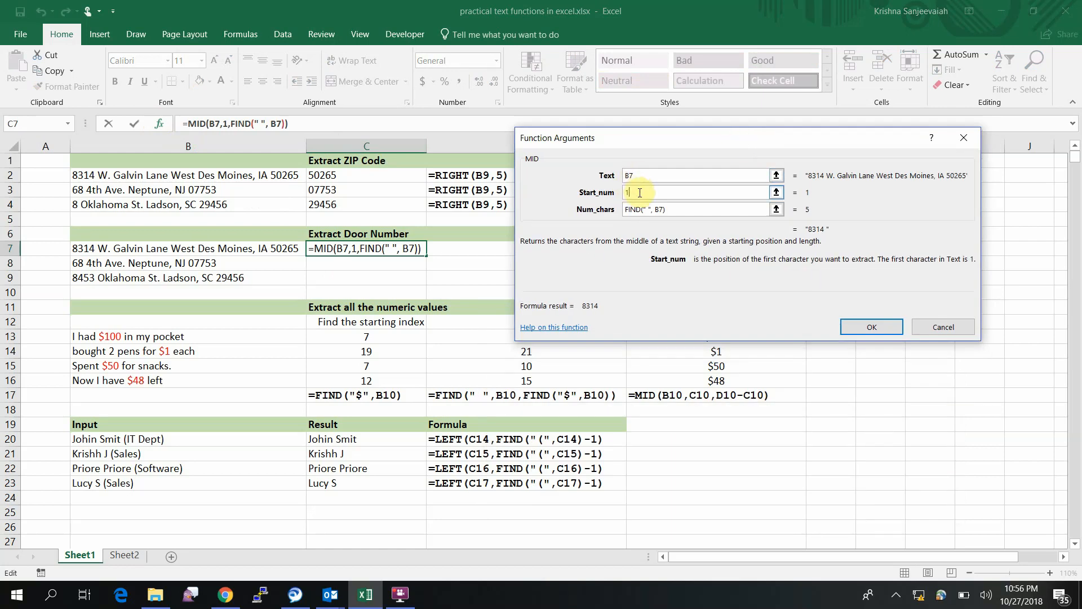
click(712, 210)
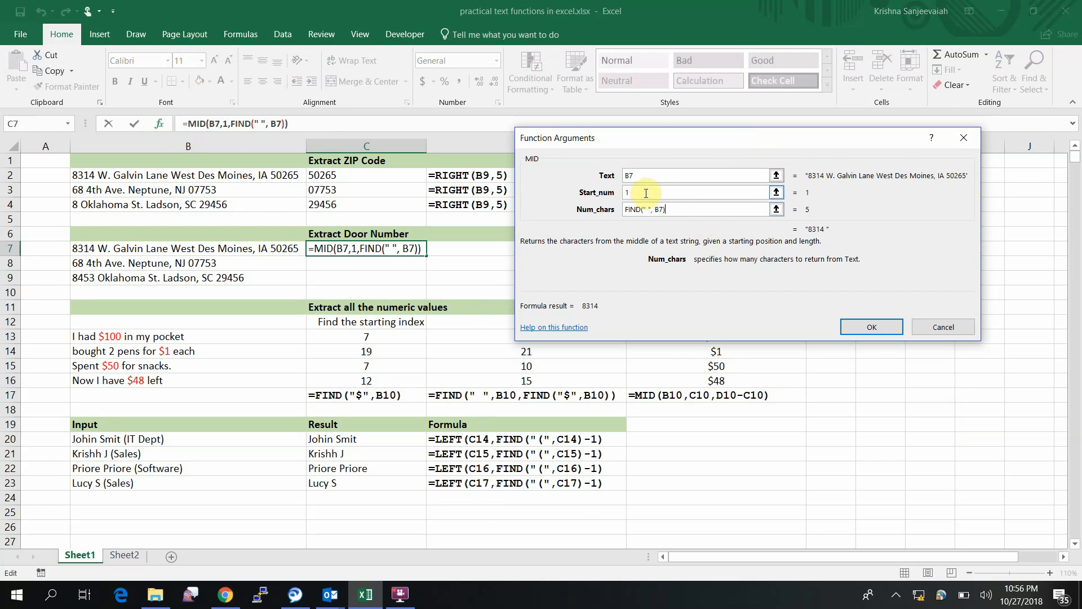
click(874, 322)
- Copy the MID formula from C7 to the other two addresses' cells, C8:C9, and look through the door numbers
key(ctrl+c)
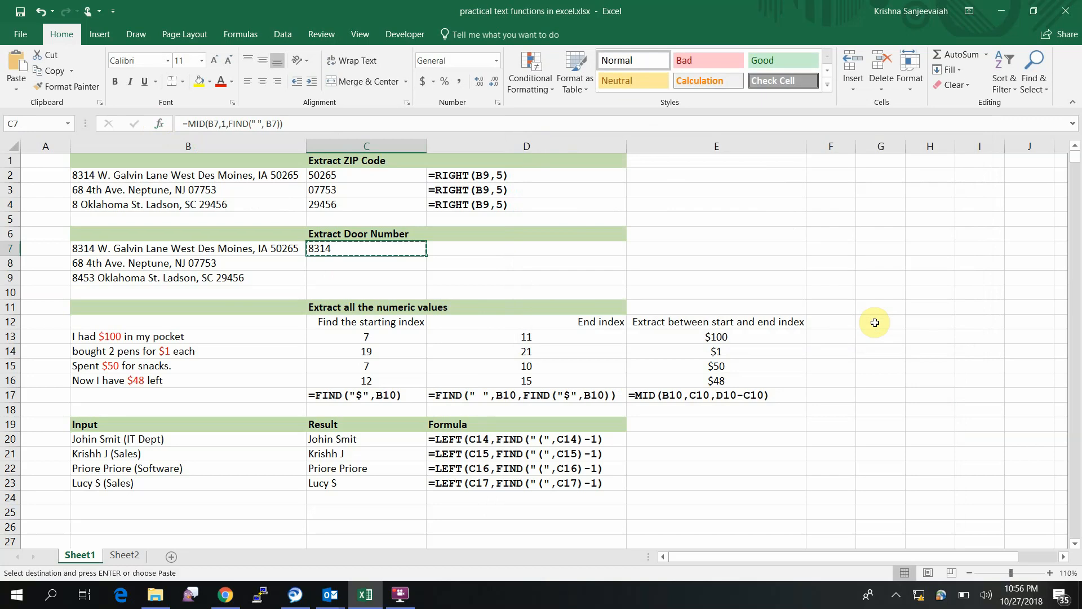
key(shift+Down)
key(shift+Down)
key(Return)
key(Down)
key(Down)
key(Down)
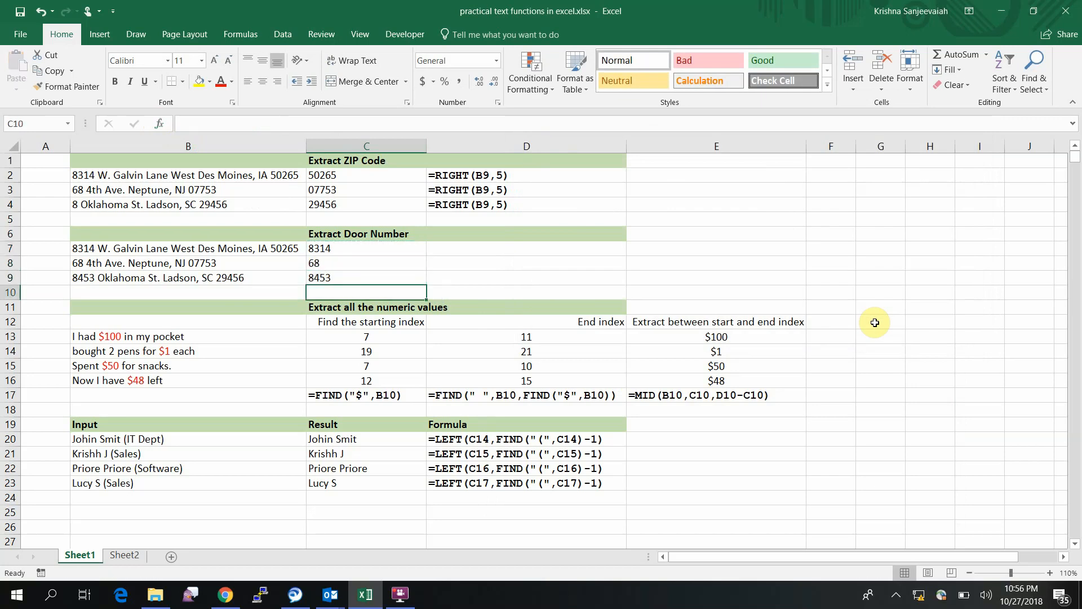
key(Up)
key(Up)
key(Up)
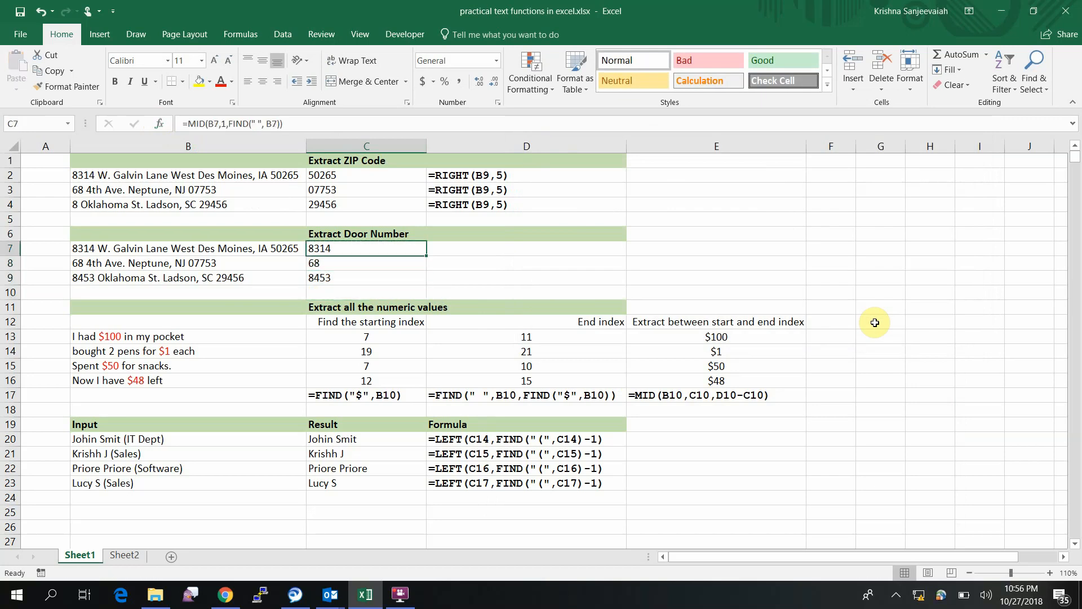
- Examine the Extract all the numeric values section, starting with the sentence in B13 and its starting-index formula in C13
key(Down)
key(Down)
key(Down)
key(Down)
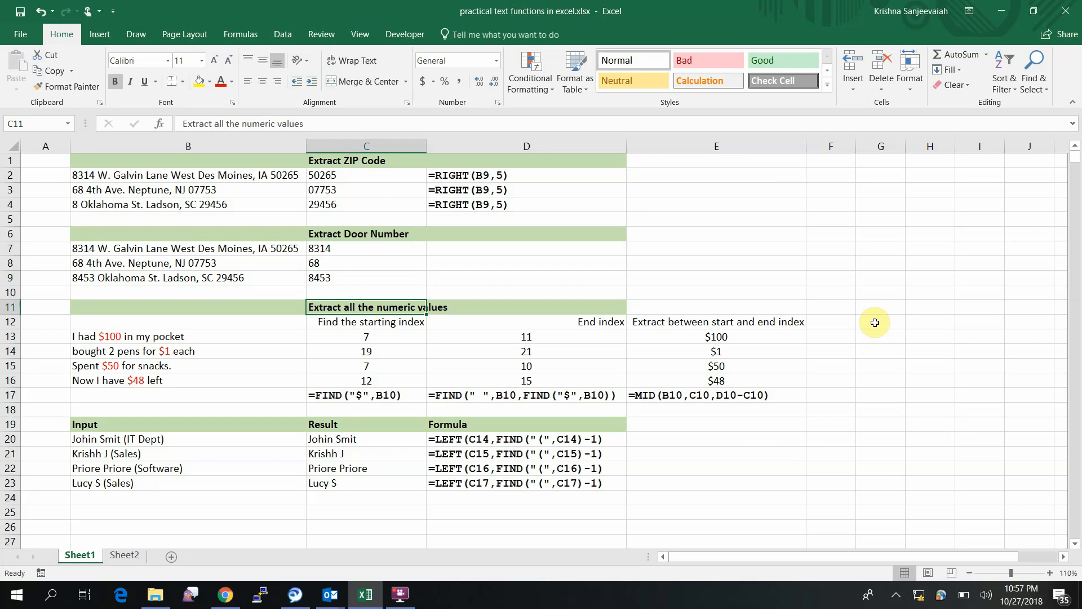
key(Down)
key(Home)
key(Down)
key(Right)
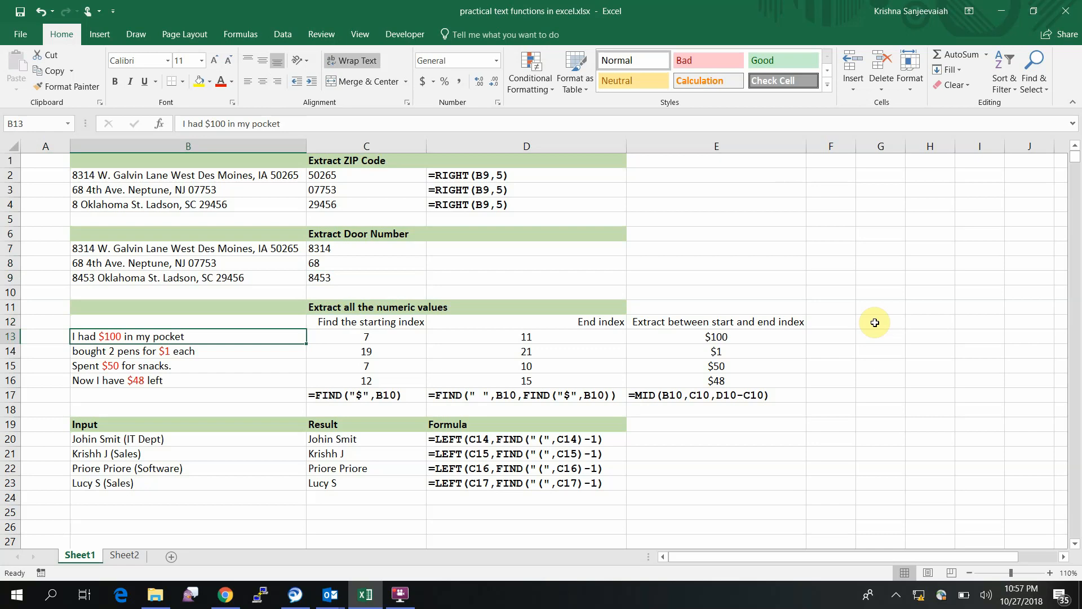
key(Down)
key(Up)
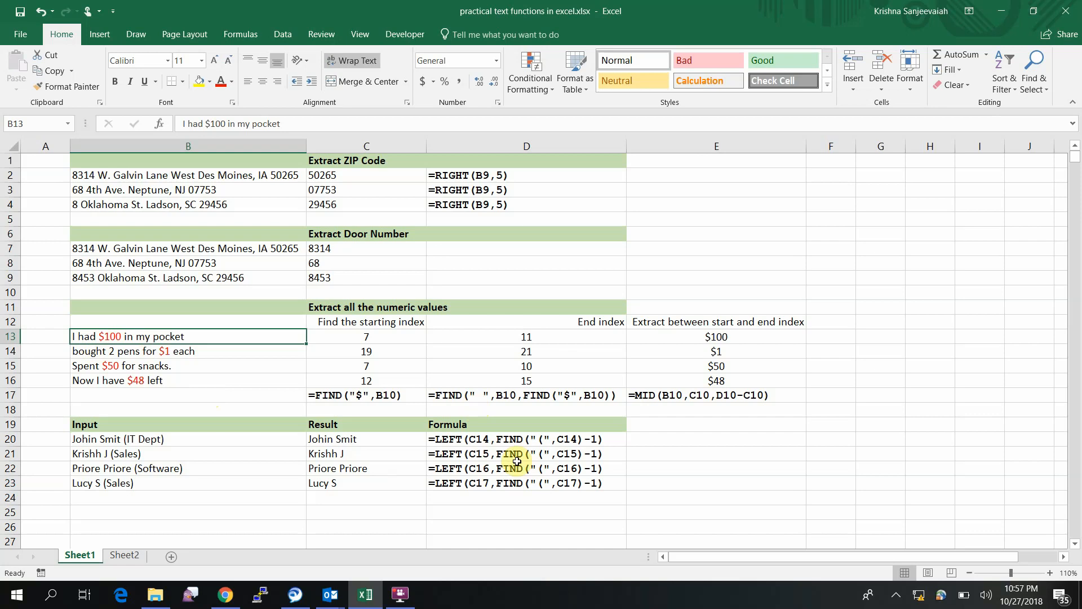
key(Right)
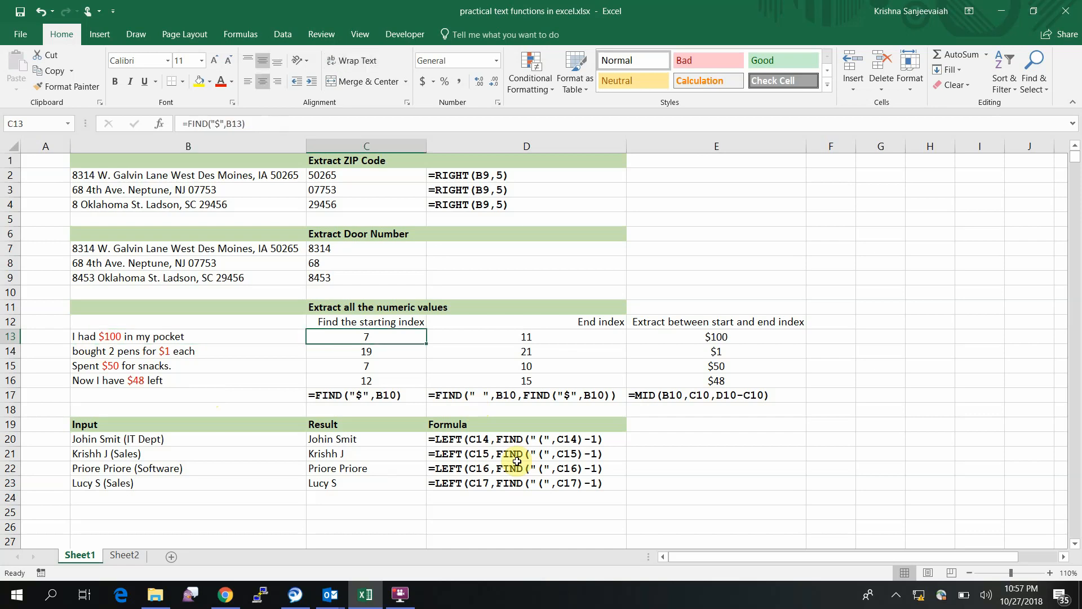
key(Left)
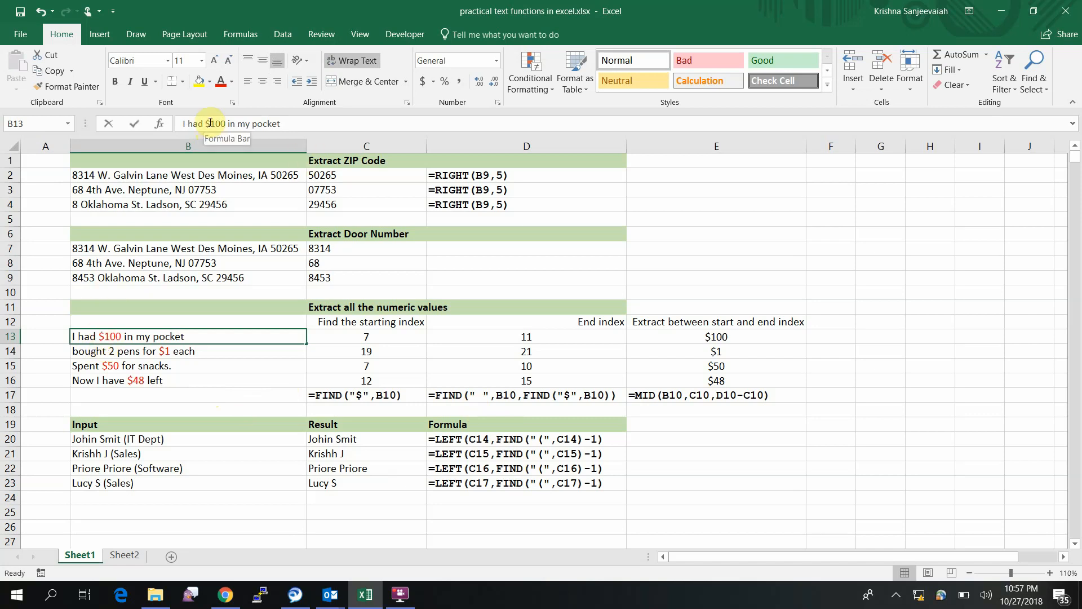
- Highlight the characters of the B13 sentence up to the dollar sign and then $100, leaving the text unedited
drag(210, 123, 169, 122)
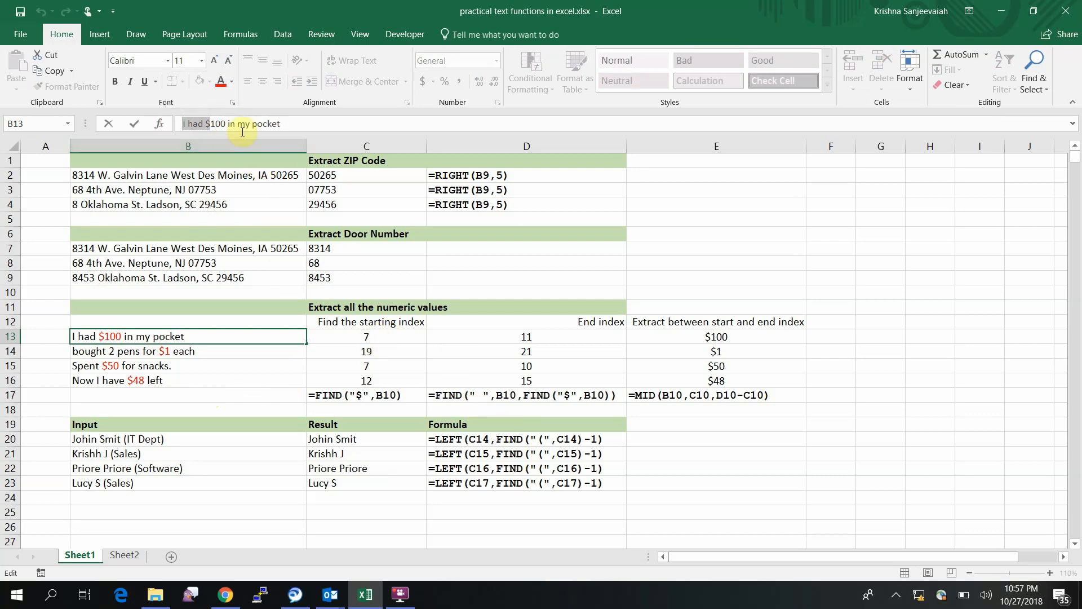
click(231, 124)
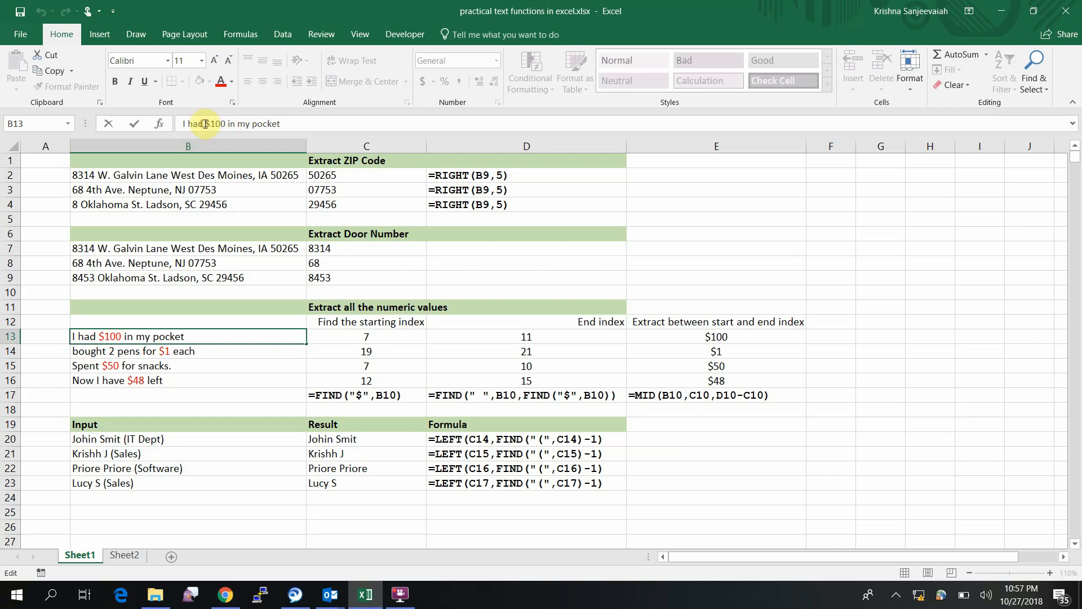
drag(205, 124, 230, 123)
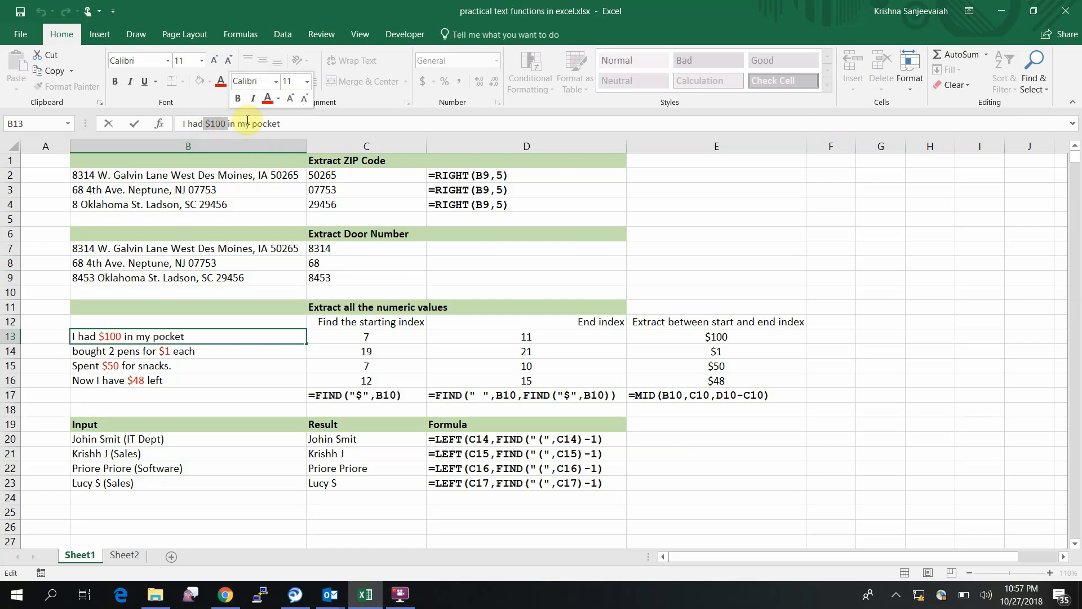
key(Escape)
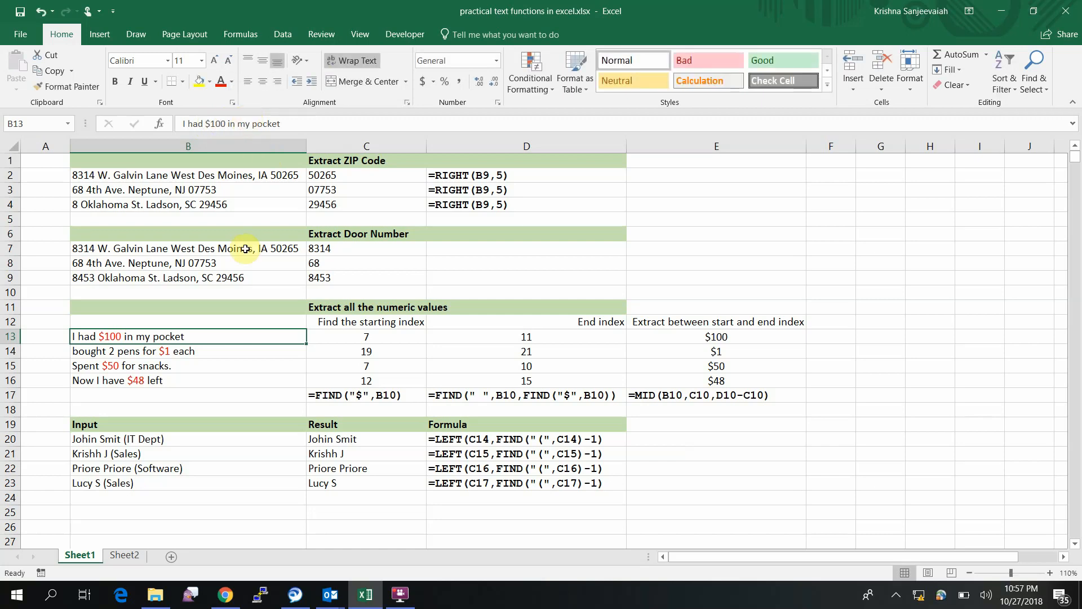
- Compare the starting-index, end-index and MID extraction formulas in C13, D13 and E13 with the sentence in B13
click(383, 338)
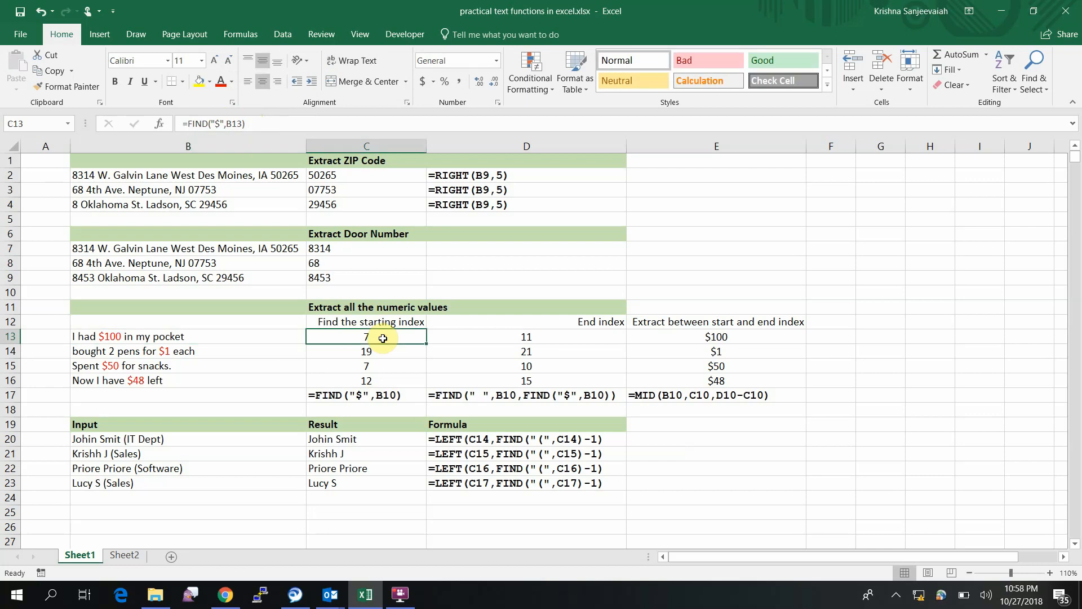
key(Right)
key(Right)
key(Left)
key(Left)
key(Right)
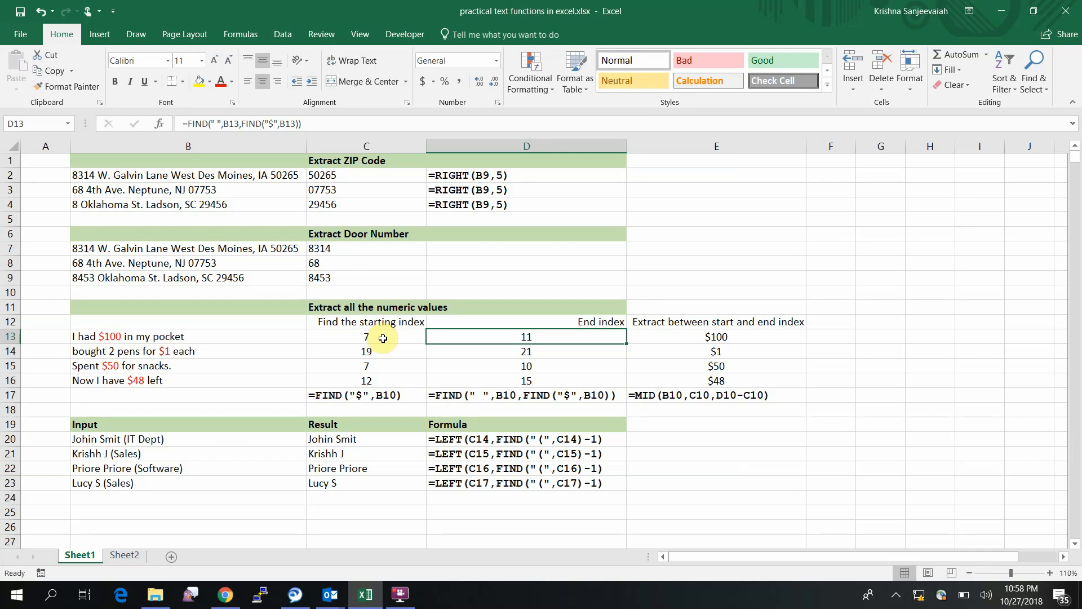
key(Right)
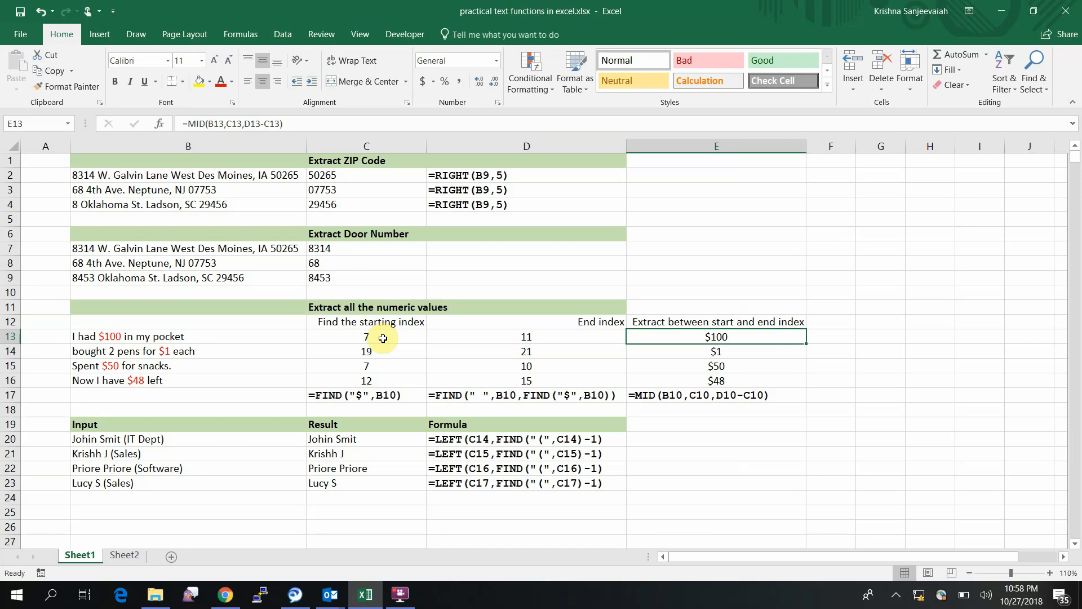
click(382, 338)
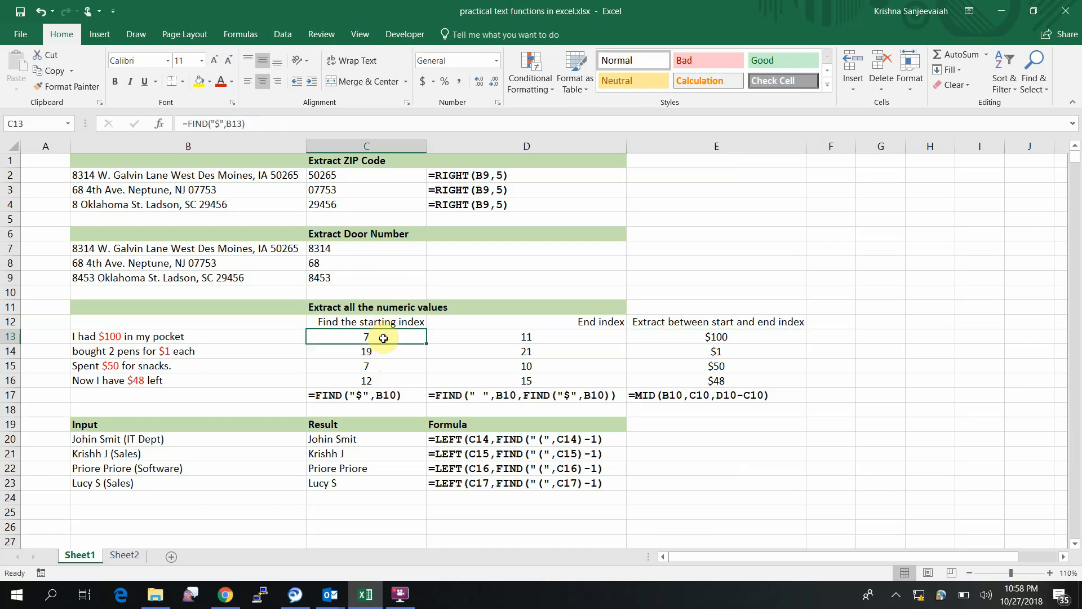
click(537, 344)
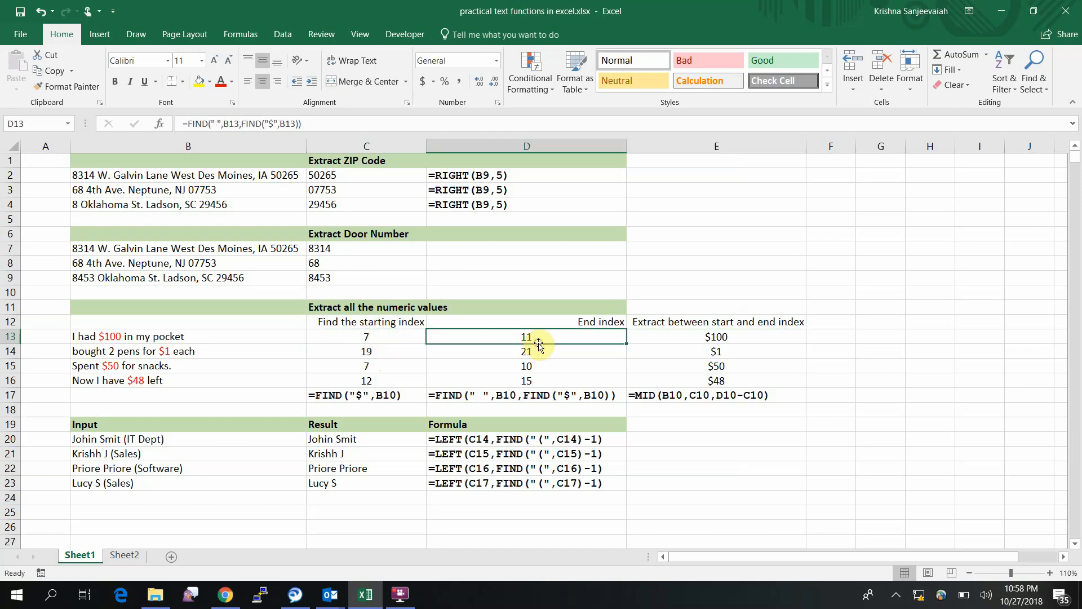
click(379, 337)
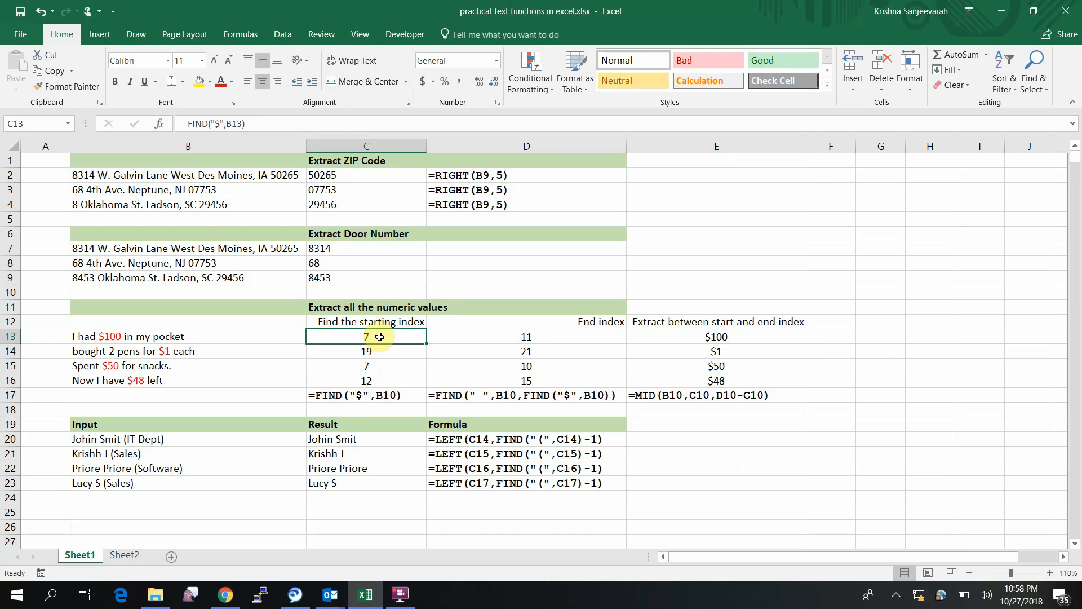
click(203, 338)
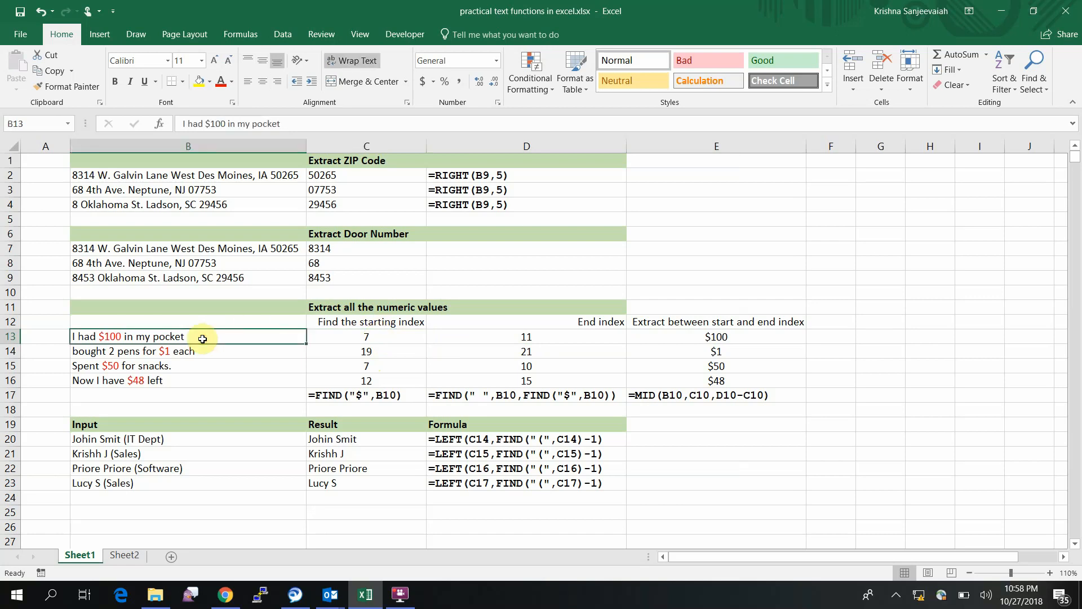
click(392, 337)
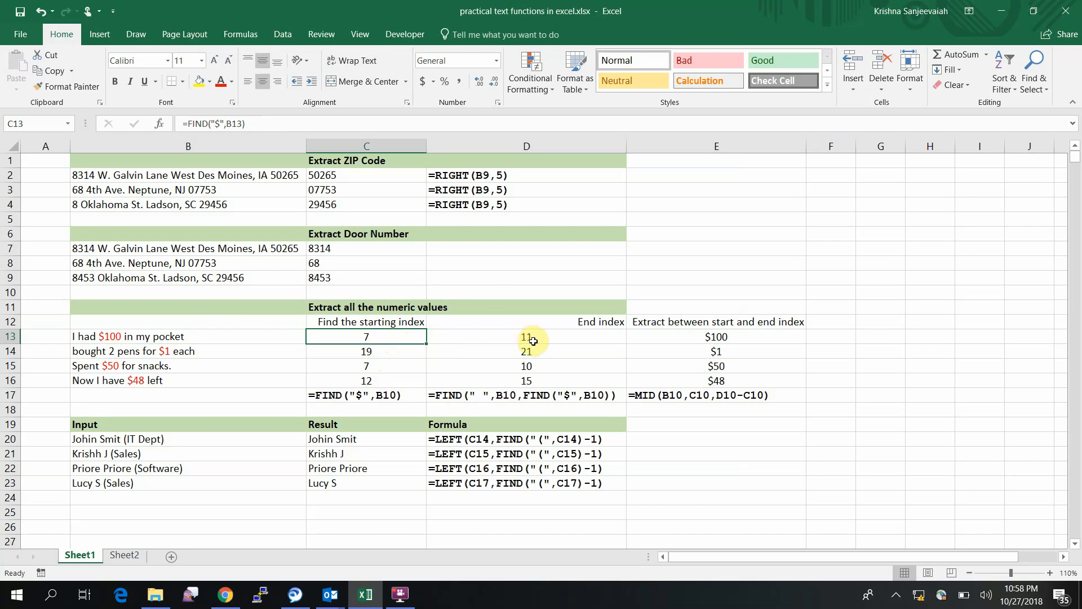
- Inspect the nested FIND formula in D13, highlighting the start of its find_text argument
click(584, 335)
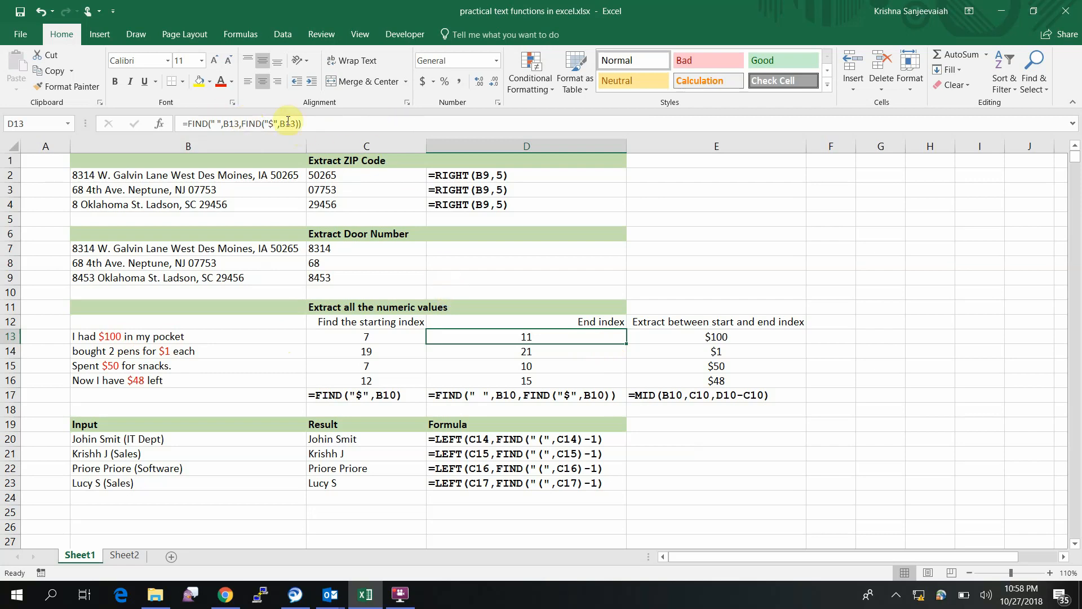
click(266, 124)
click(212, 120)
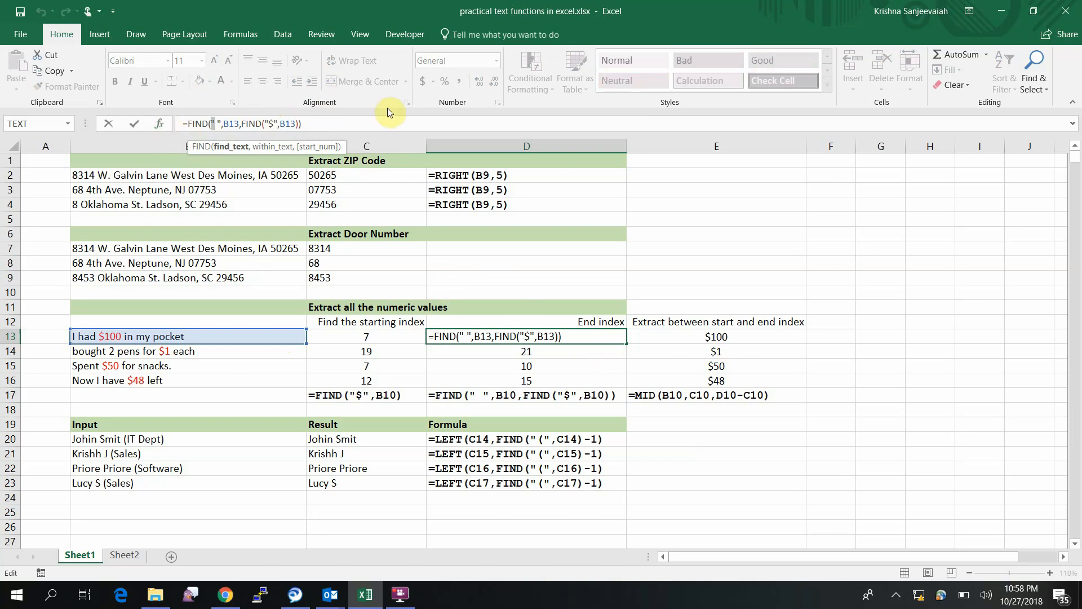
click(362, 123)
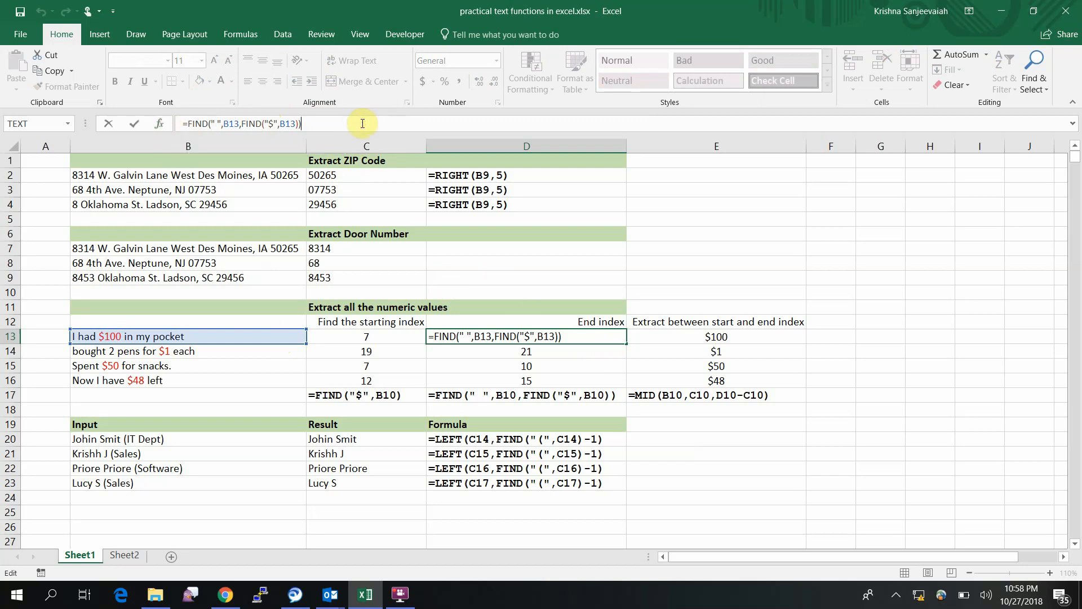
- Evaluate the nested FIND formula in D13 stage by stage with Evaluate Formula, and close the evaluation when finished
click(240, 34)
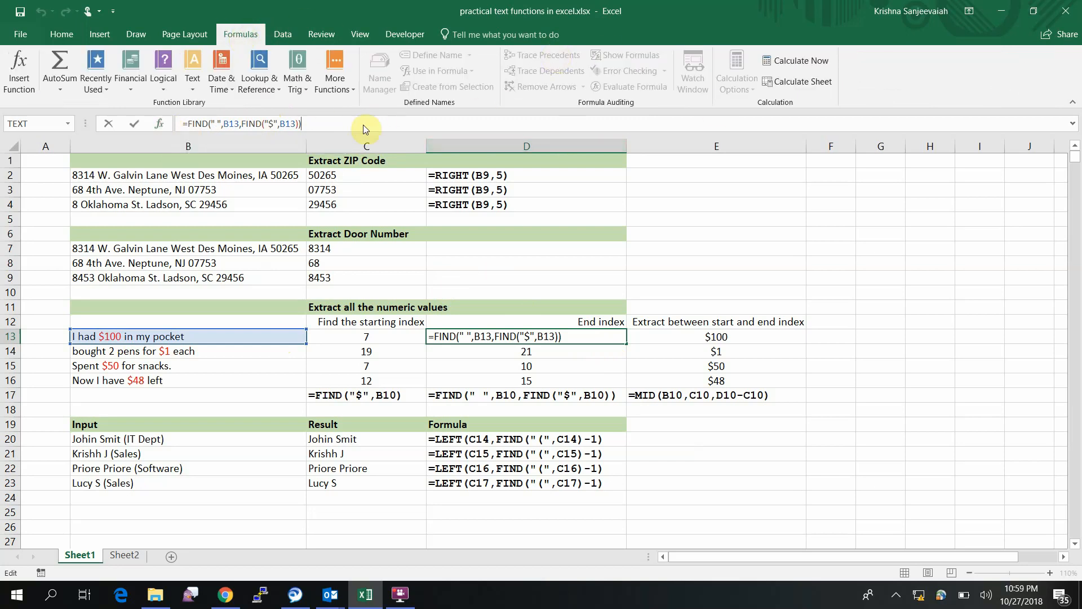
click(488, 336)
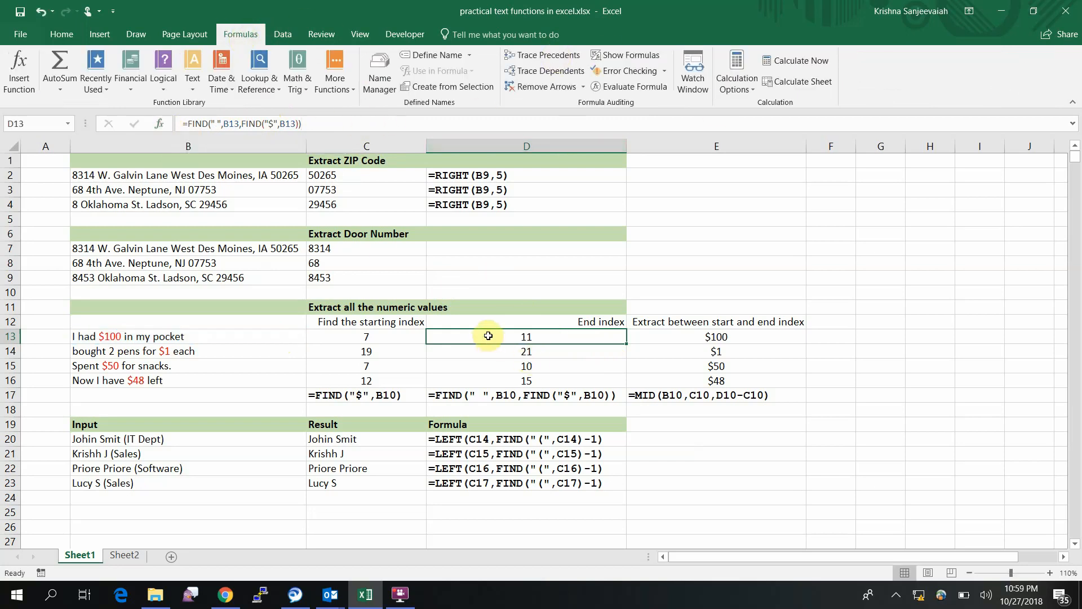
click(624, 87)
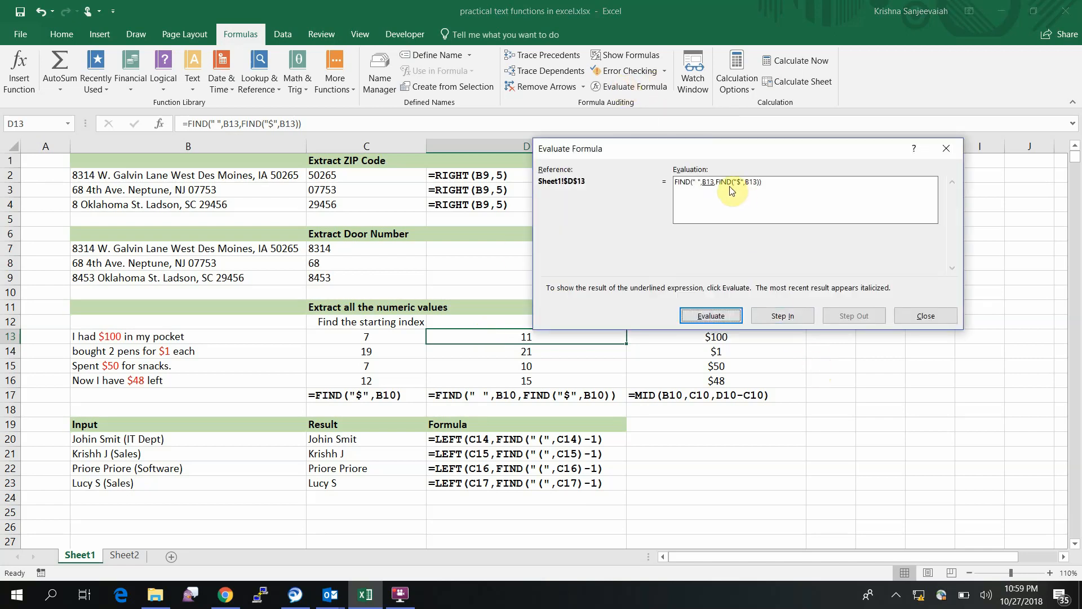
click(711, 316)
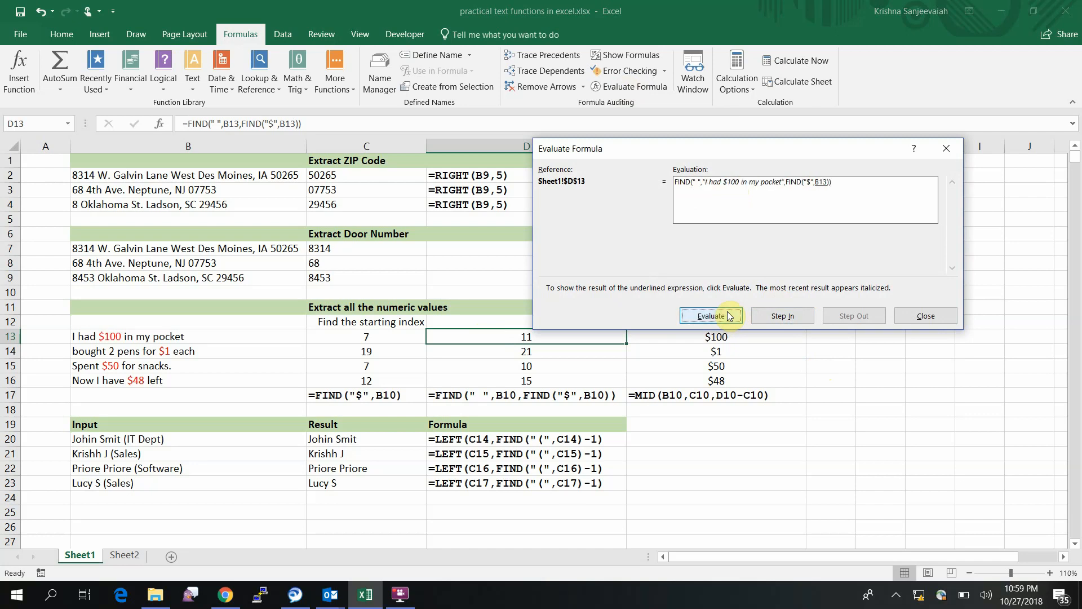
click(727, 315)
click(727, 315)
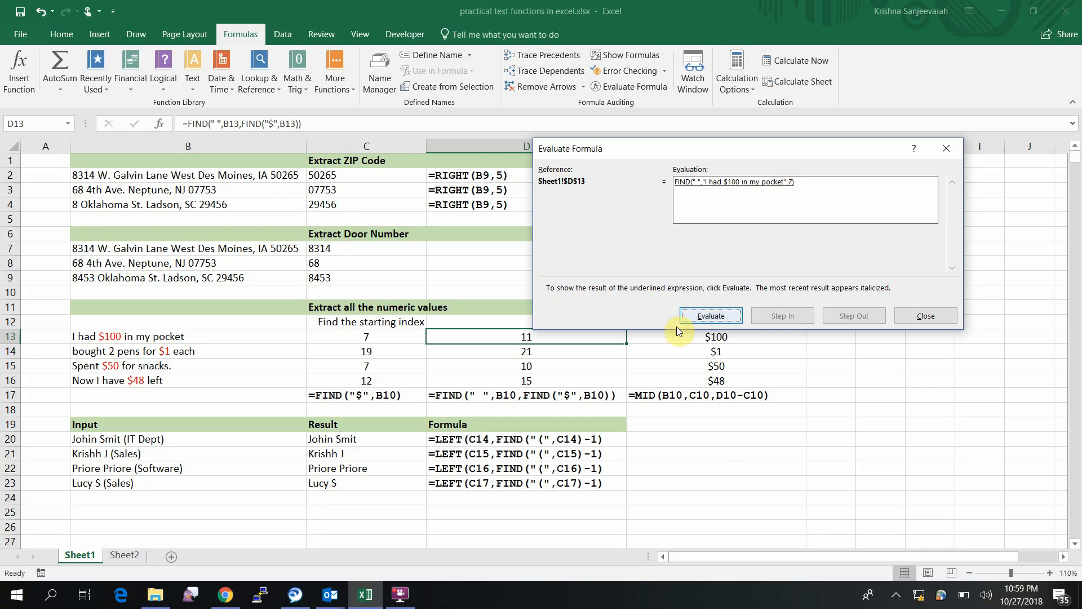
click(705, 319)
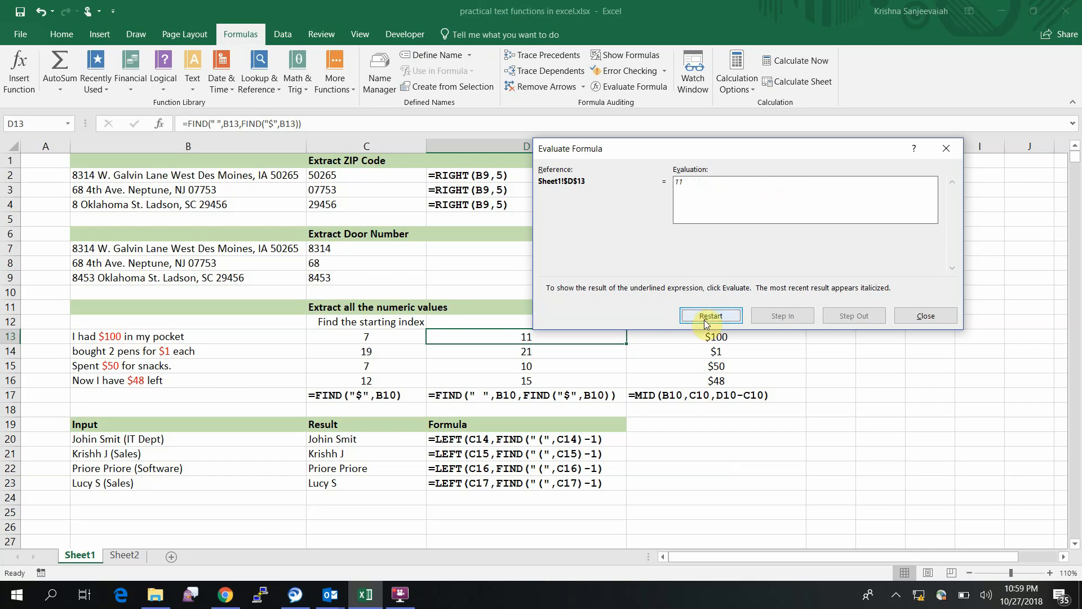
key(Escape)
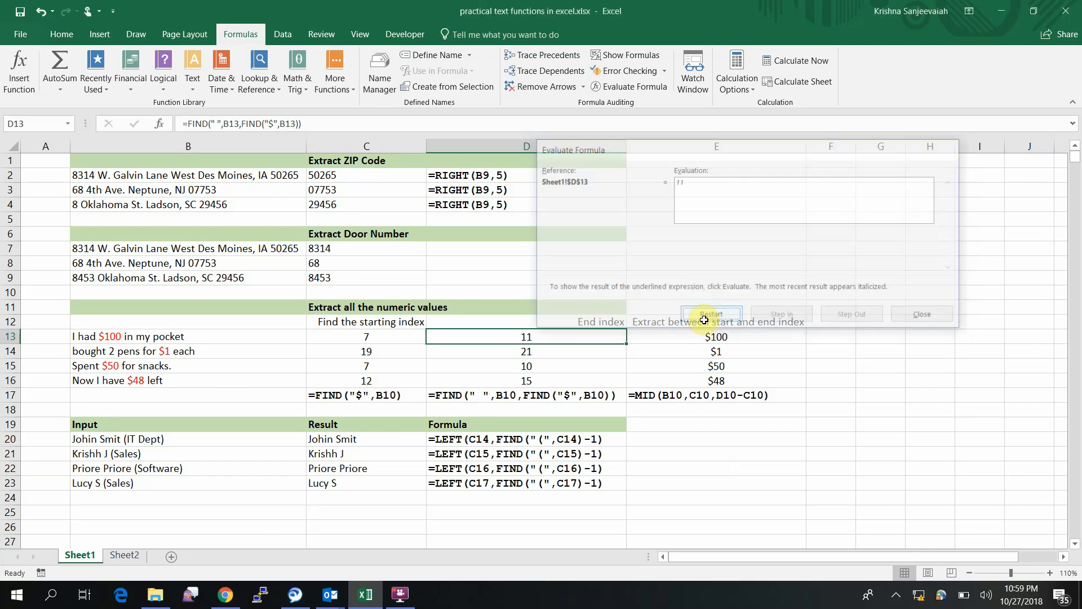
- Inspect the sentences in B16 and B13, marking the position right after $100 in B13 without editing the text
click(125, 380)
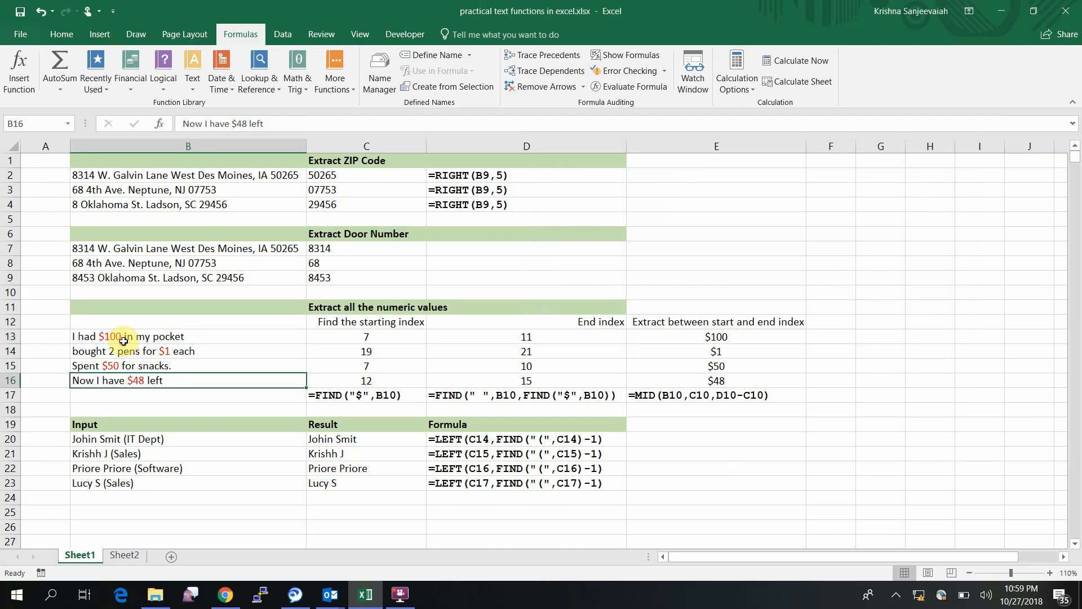
click(150, 337)
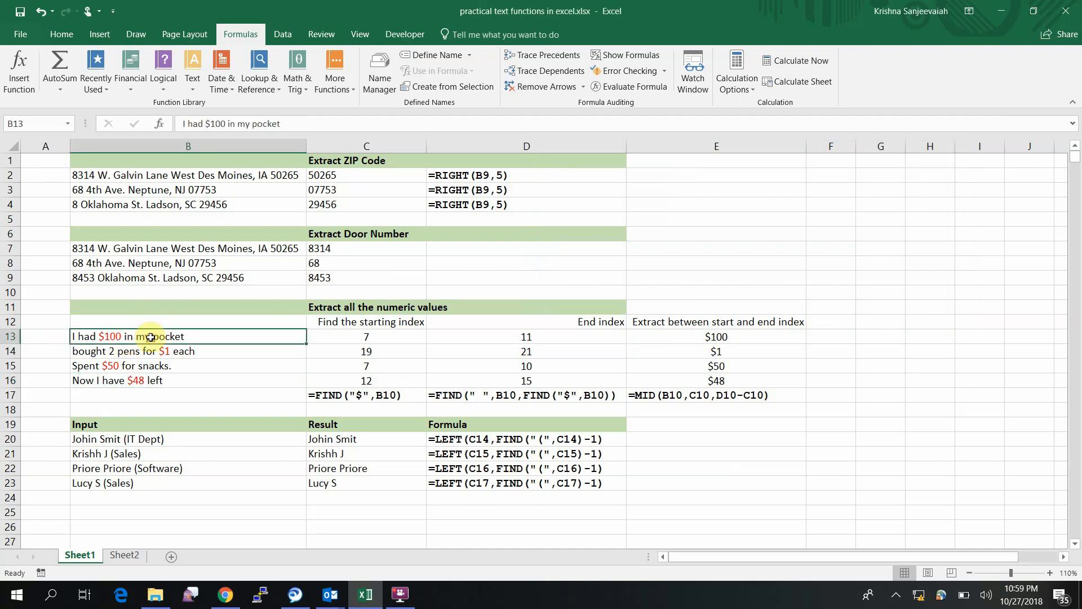
click(226, 124)
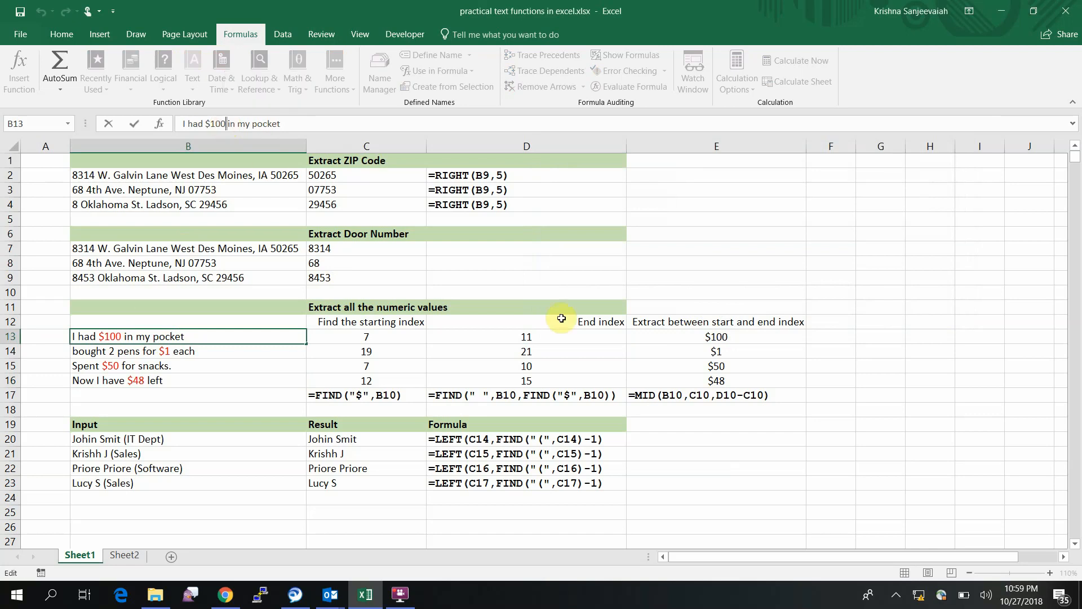
key(Escape)
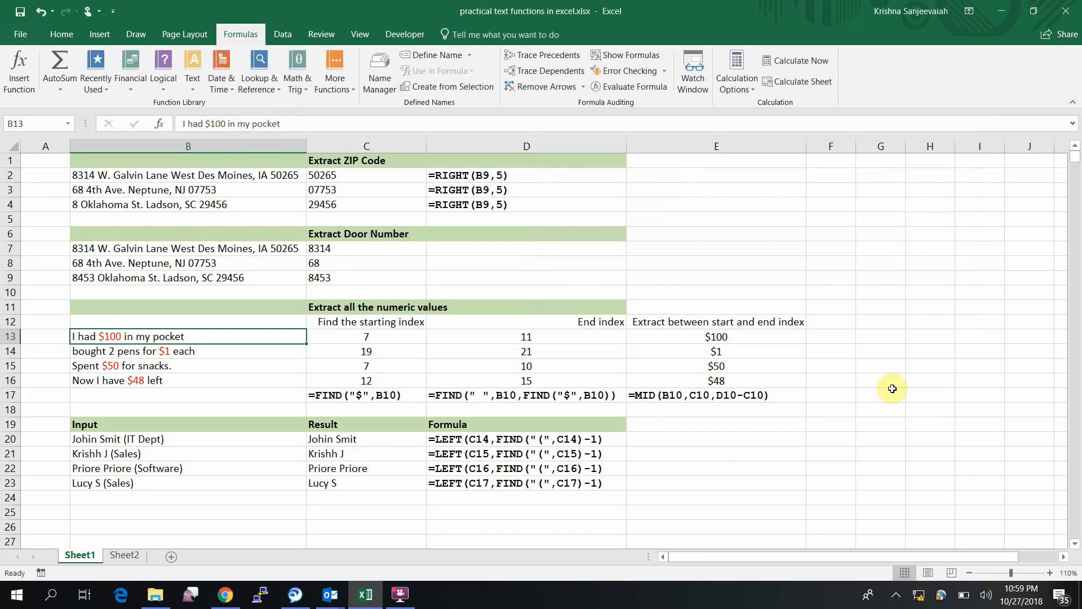
- Compare the starting-index FIND formula in C13 with the nested end-index FIND formula in D13
drag(402, 340, 471, 341)
click(396, 341)
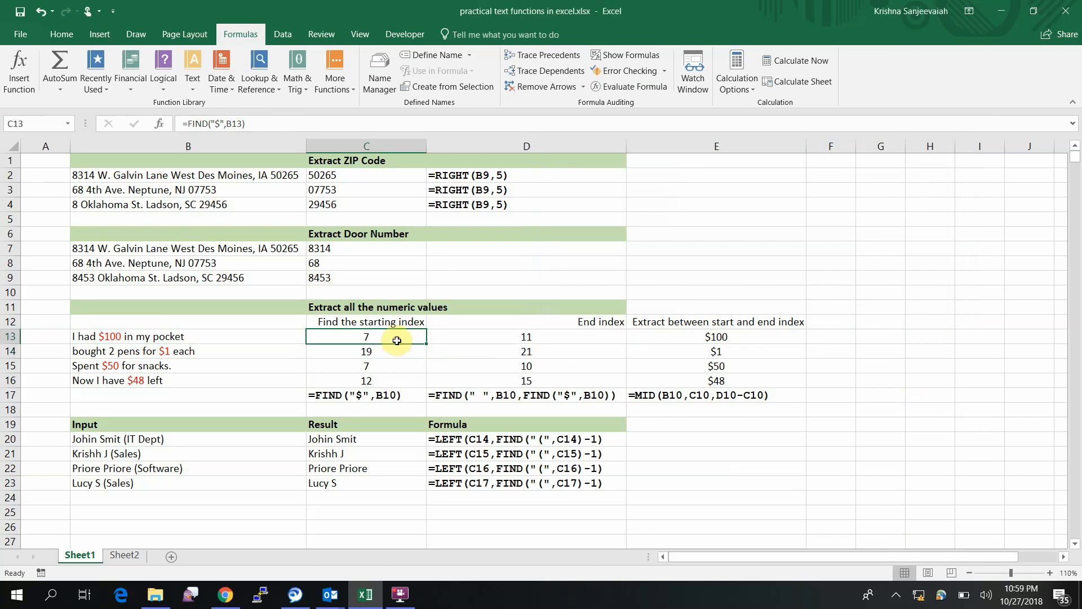
click(526, 337)
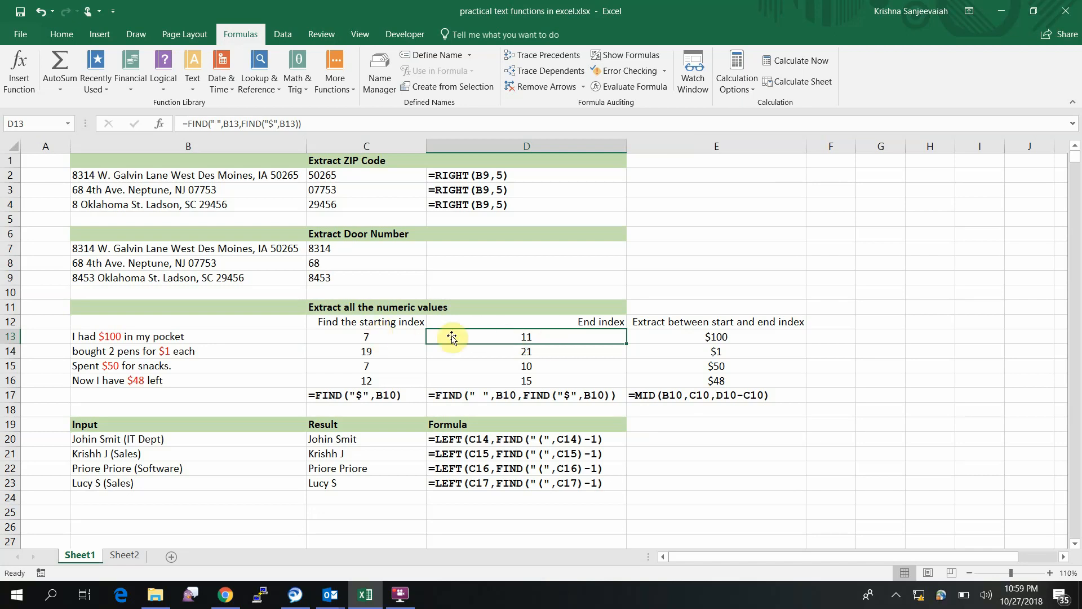
click(377, 337)
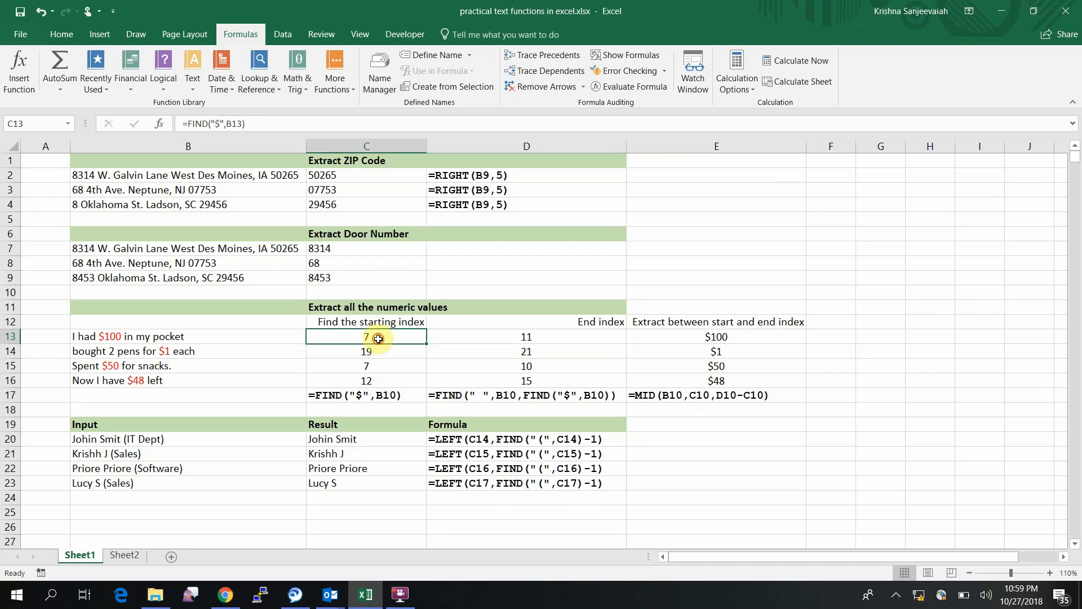
click(490, 335)
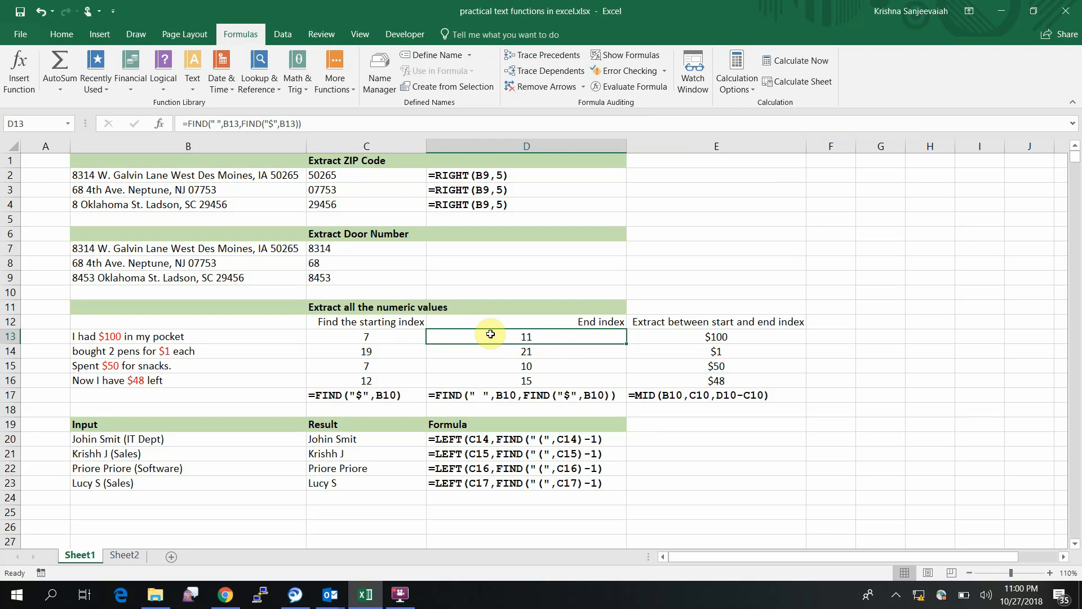
- Inspect the Text argument of the MID formula in E13, re-picking B13 as its source and accepting the arguments
click(680, 332)
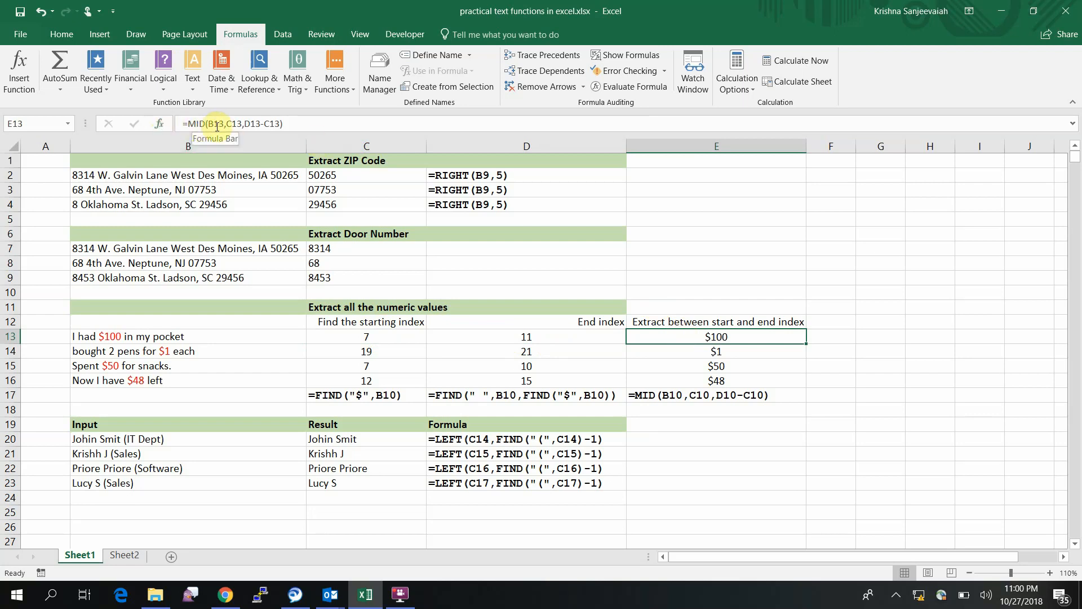
click(158, 124)
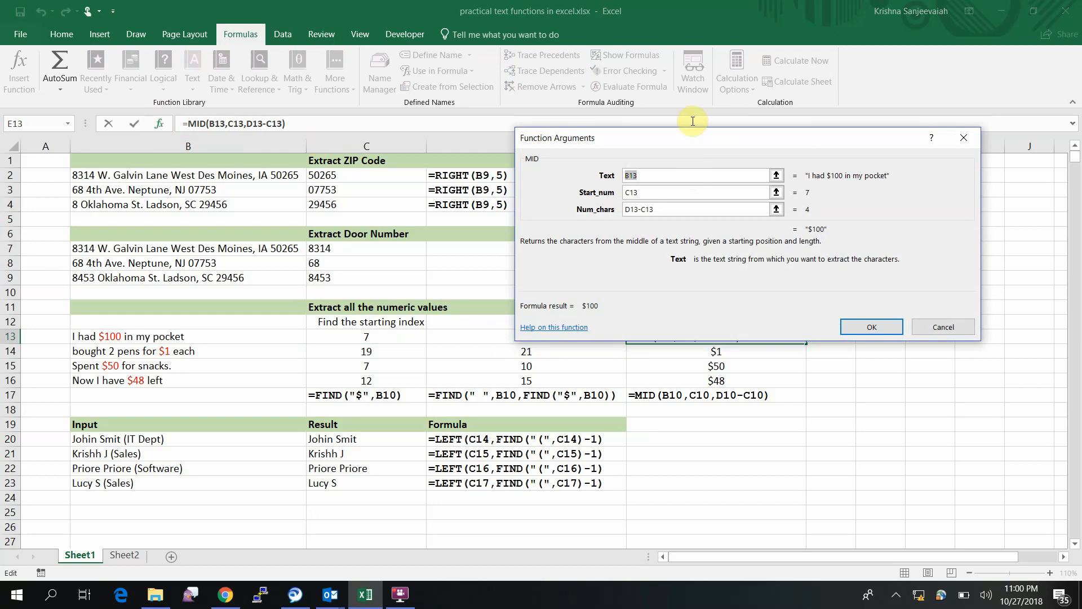
drag(682, 141, 482, 377)
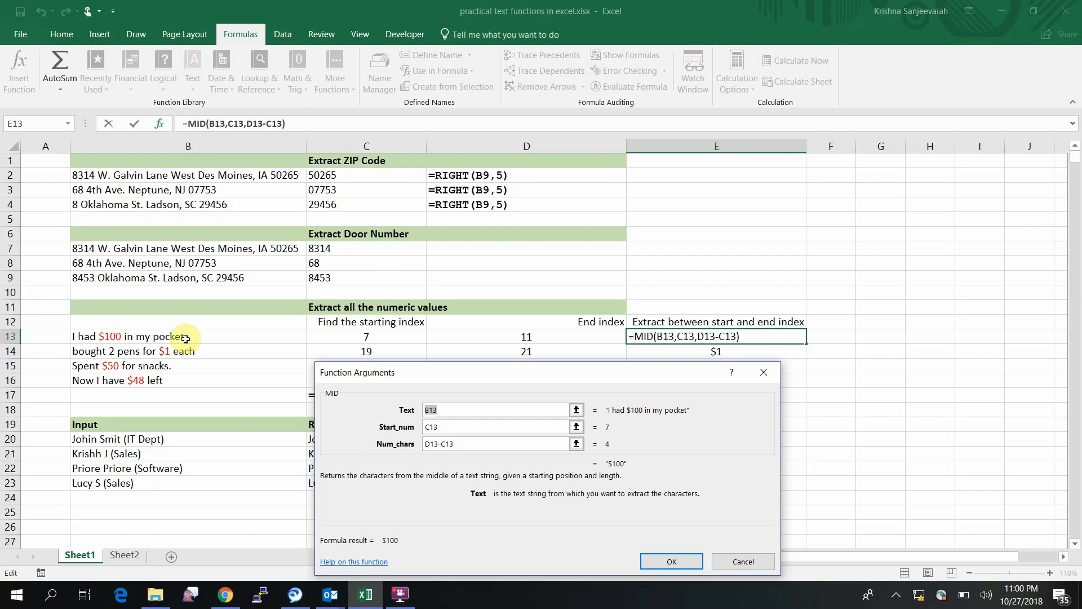
click(236, 337)
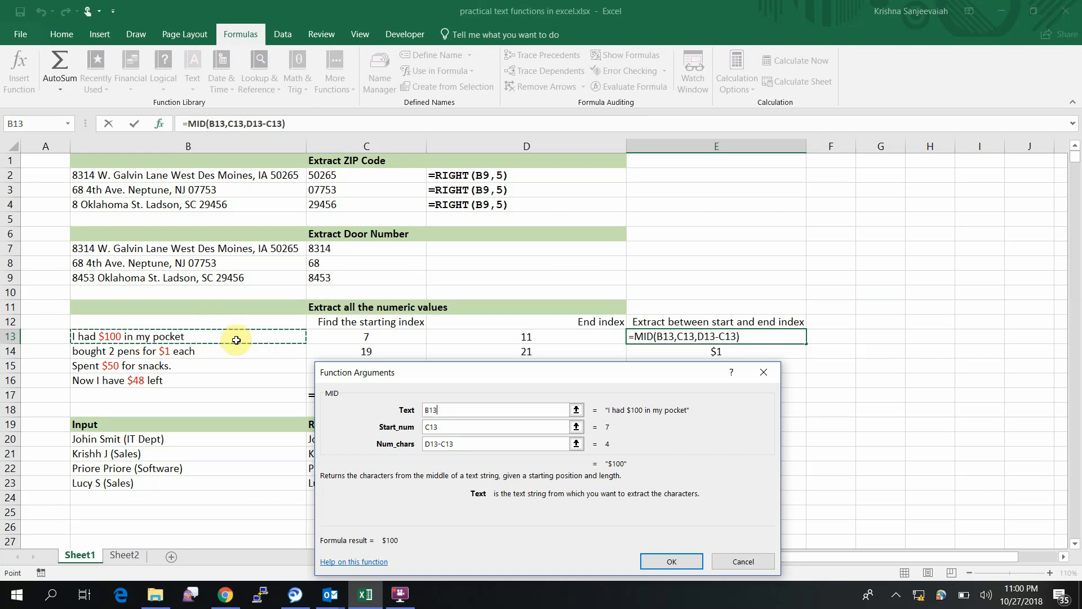
key(Return)
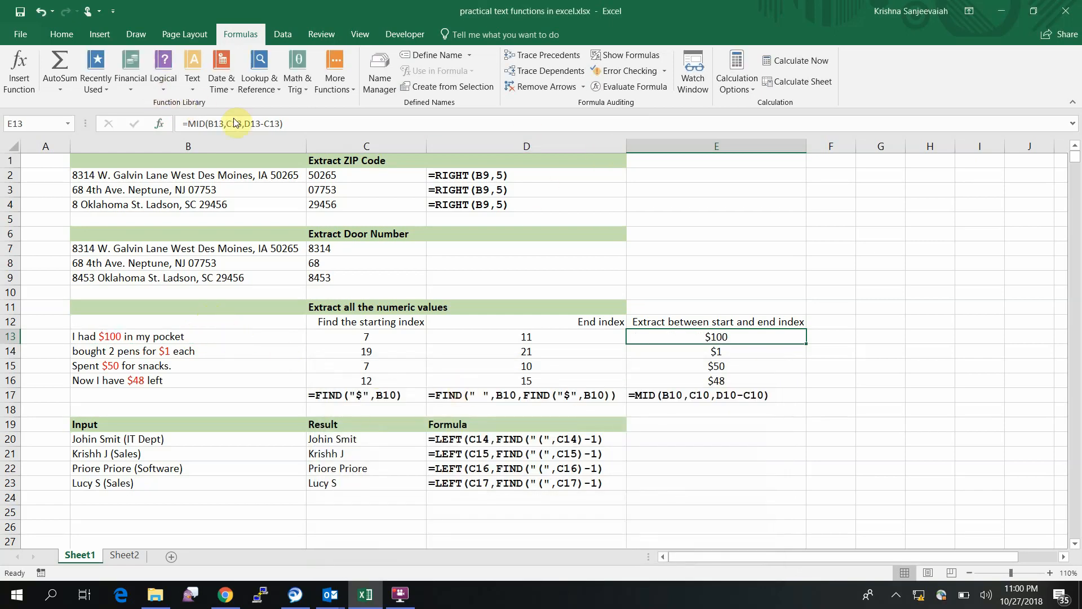
- Examine the Start_num and Num_chars arguments of E13's MID formula, highlighting D13-C13, and close the function arguments
click(160, 123)
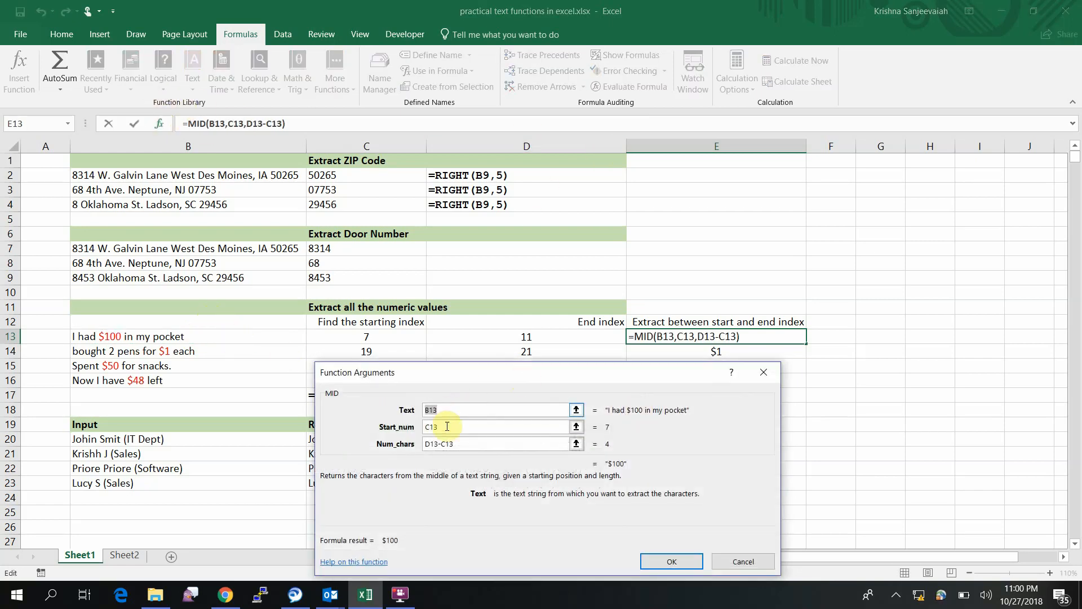
click(463, 430)
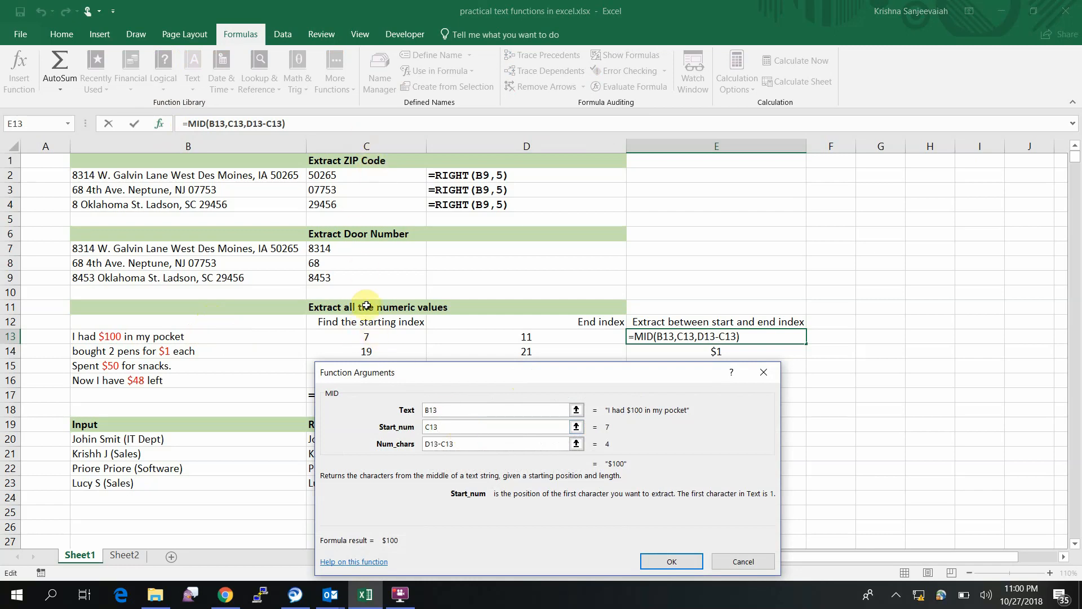
click(492, 444)
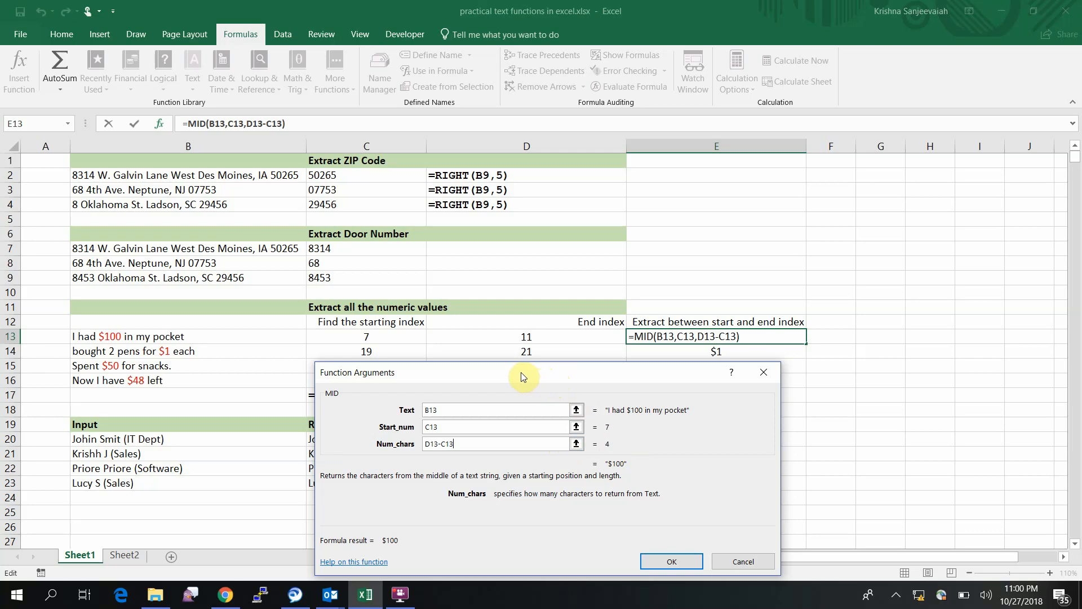
mouse_move(519, 372)
mouse_down()
mouse_move(590, 374)
mouse_move(500, 397)
mouse_move(528, 379)
mouse_move(528, 363)
mouse_up()
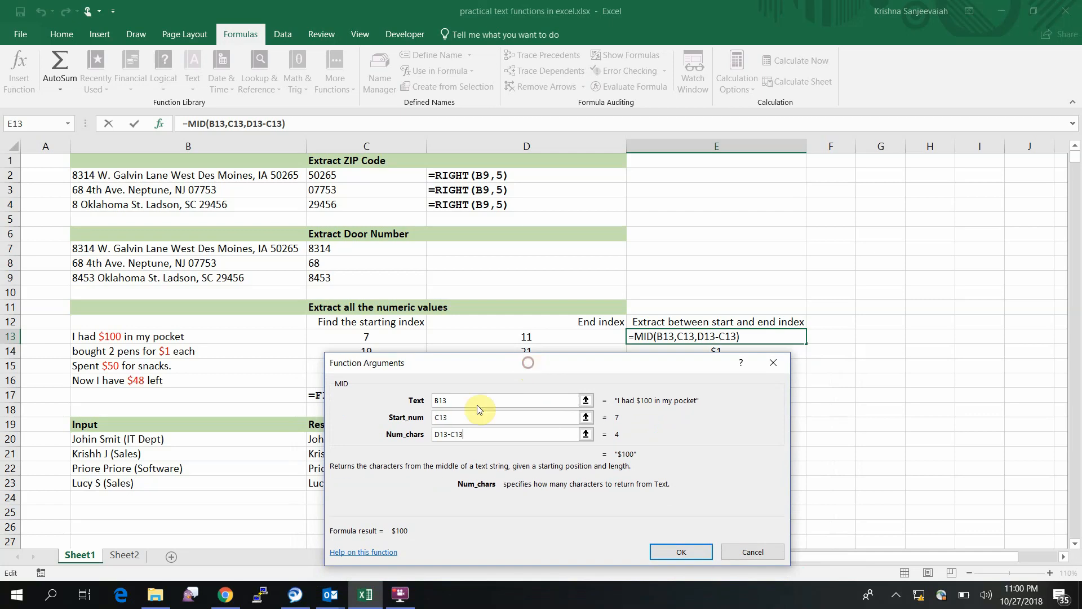
drag(476, 433, 426, 435)
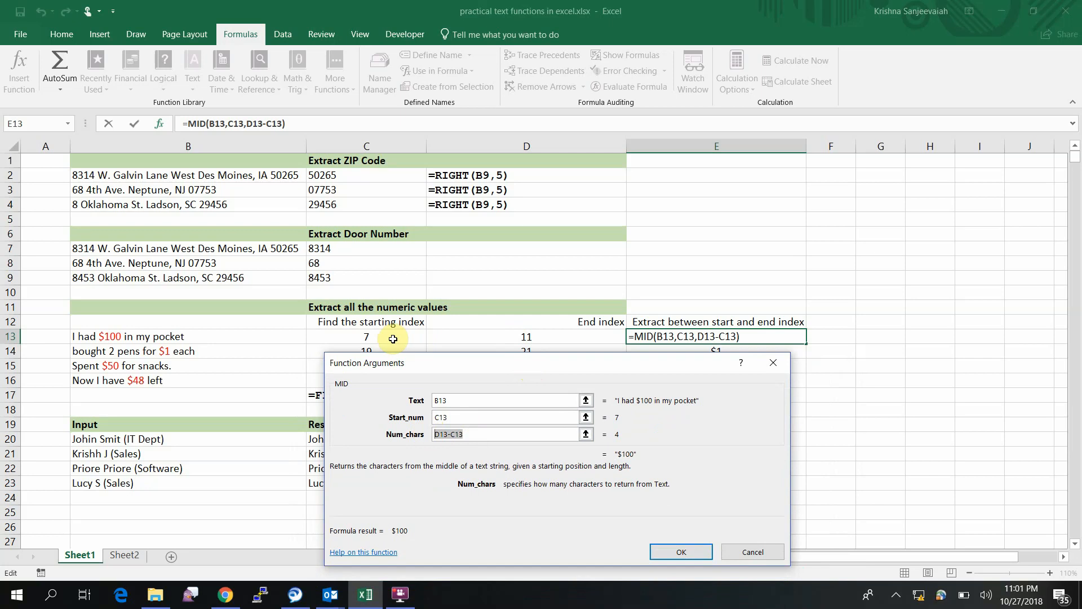
mouse_move(488, 365)
mouse_down()
mouse_move(462, 394)
mouse_move(486, 383)
mouse_up()
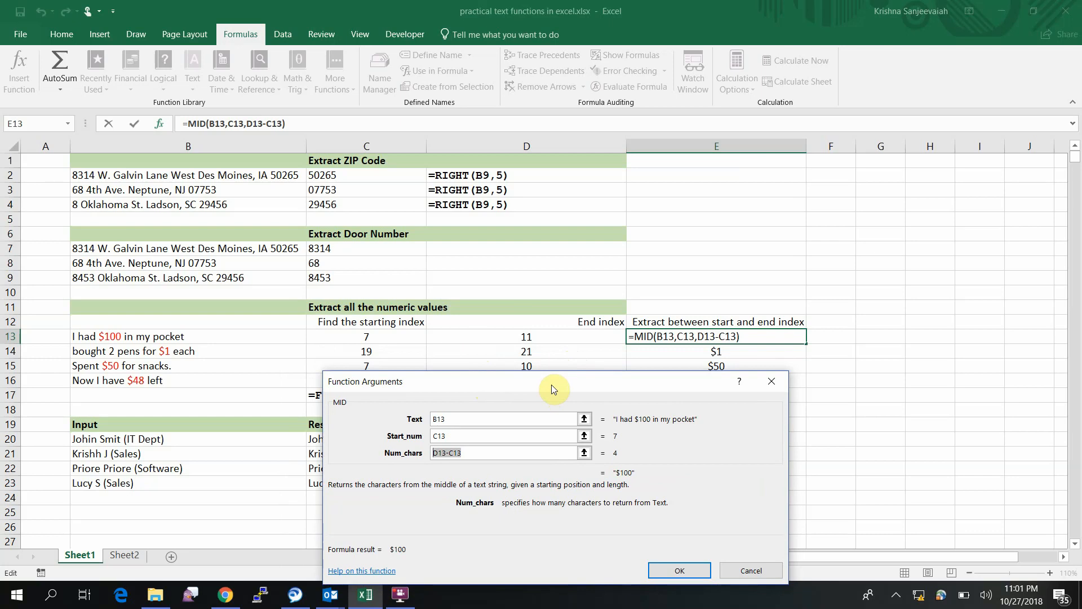
drag(551, 384, 685, 46)
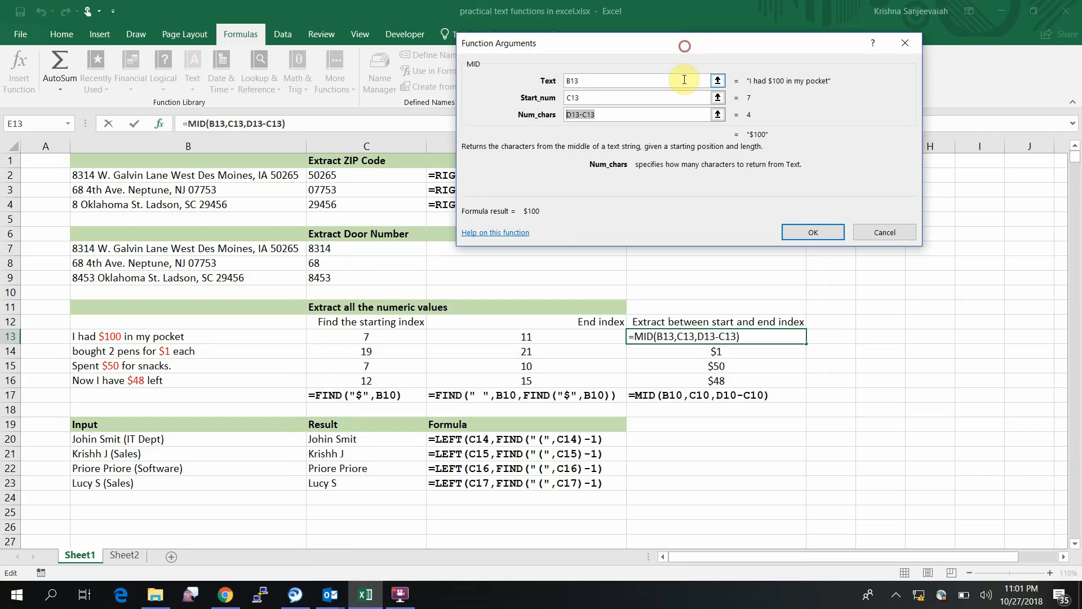
click(802, 224)
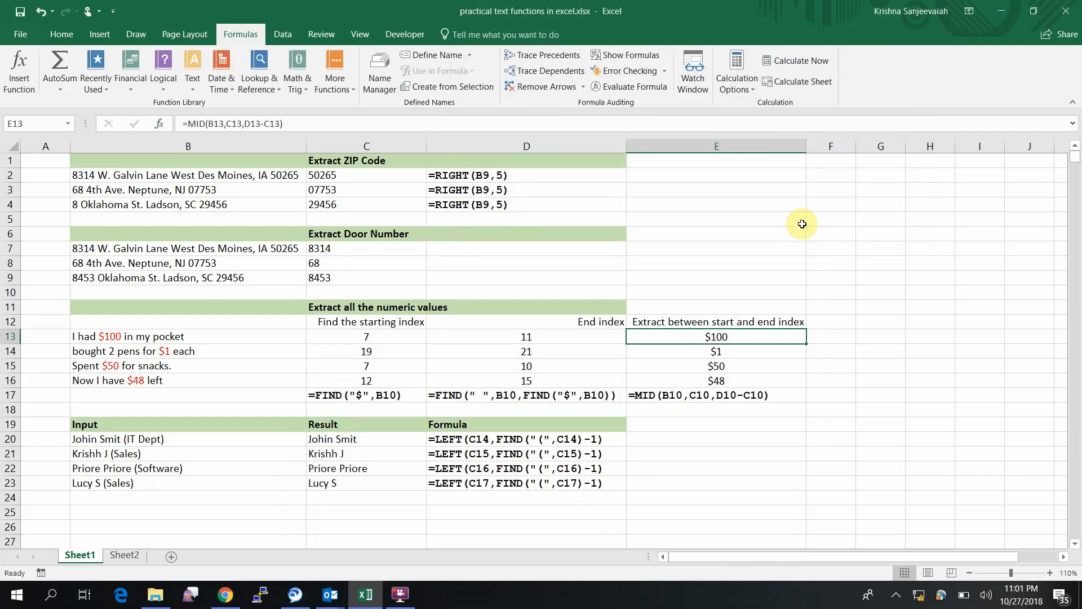
- Examine row 14's sentence in B14 and its starting-index, end-index and MID formulas in C14, D14 and E14
key(Left)
key(Left)
key(Left)
key(Down)
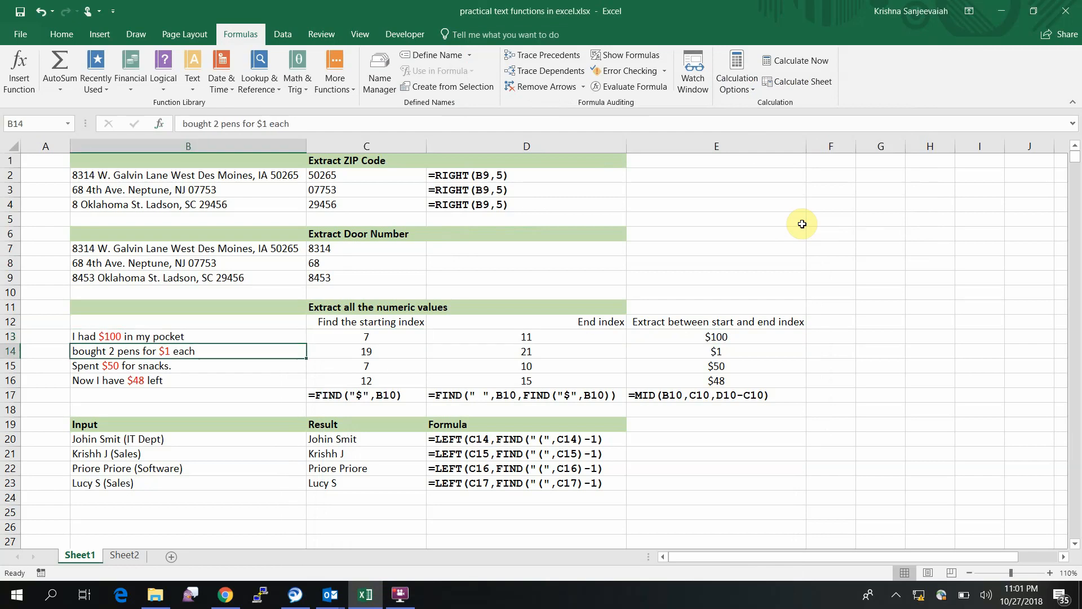
key(Right)
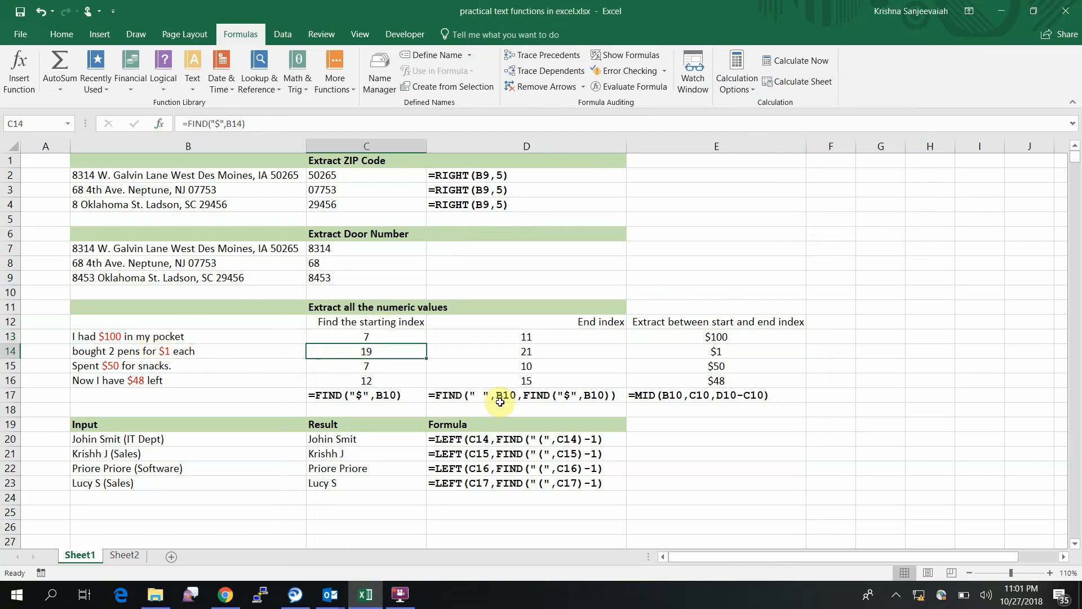
click(500, 401)
drag(500, 401, 550, 353)
click(551, 353)
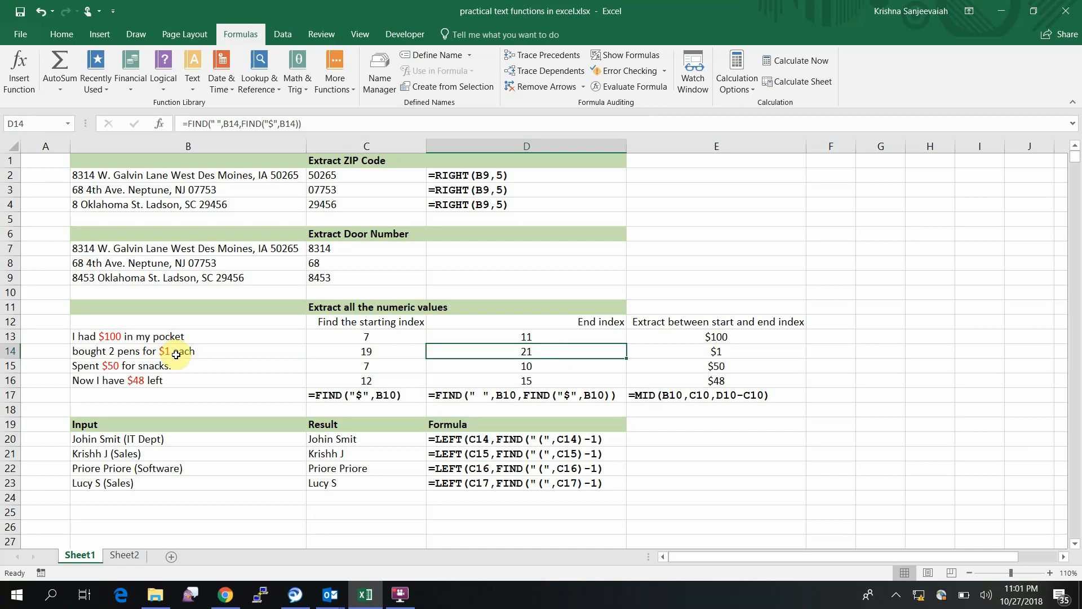
key(Right)
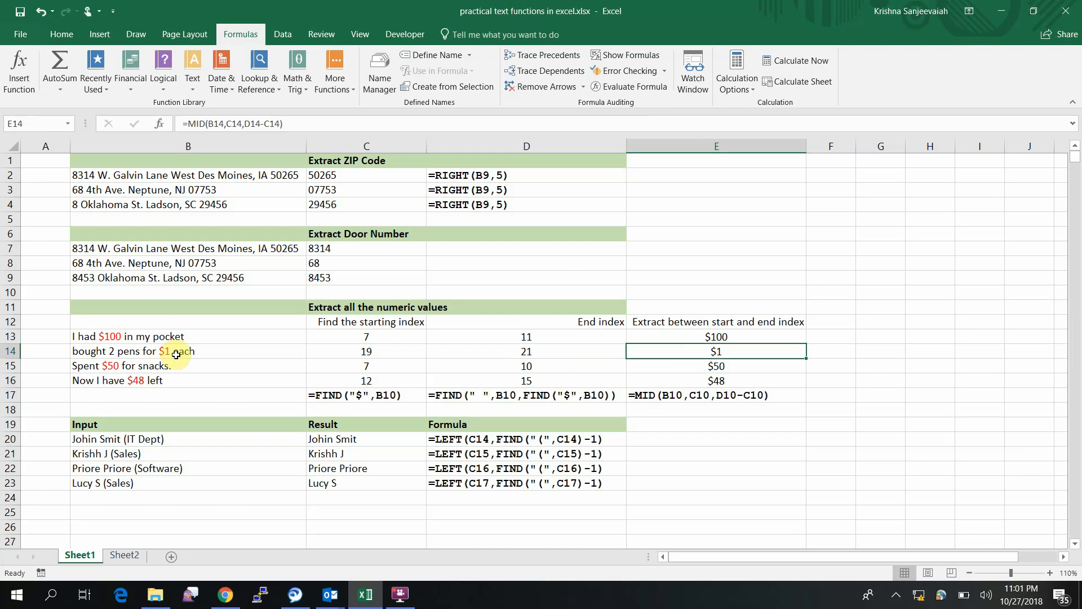
- Insert the word JUNCT before $50 in B15 so the sentence reads "Spent JUNCT $50 for snacks."
click(142, 364)
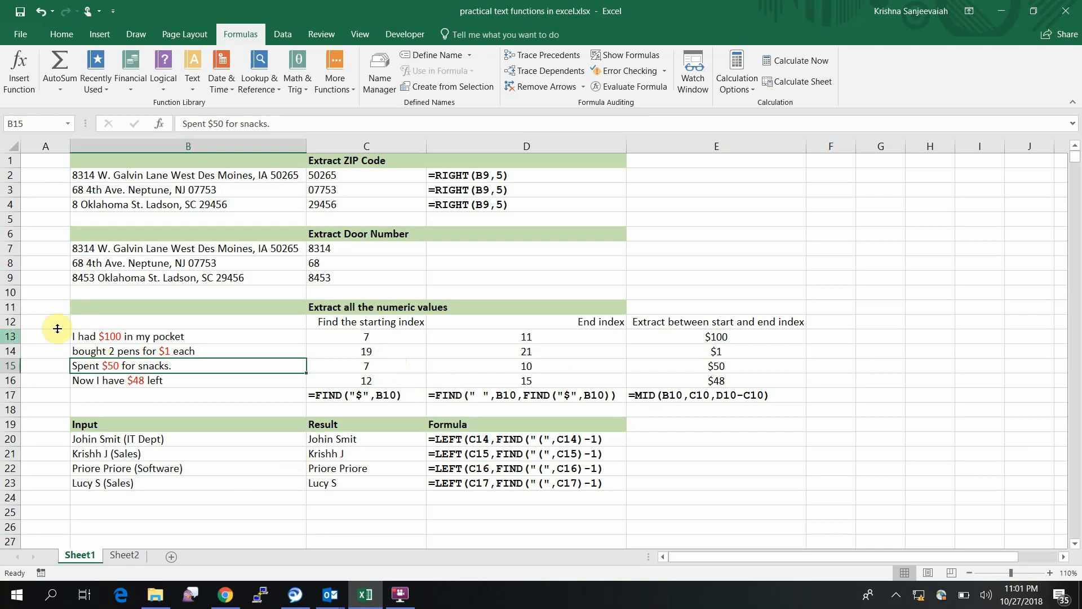
double_click(103, 366)
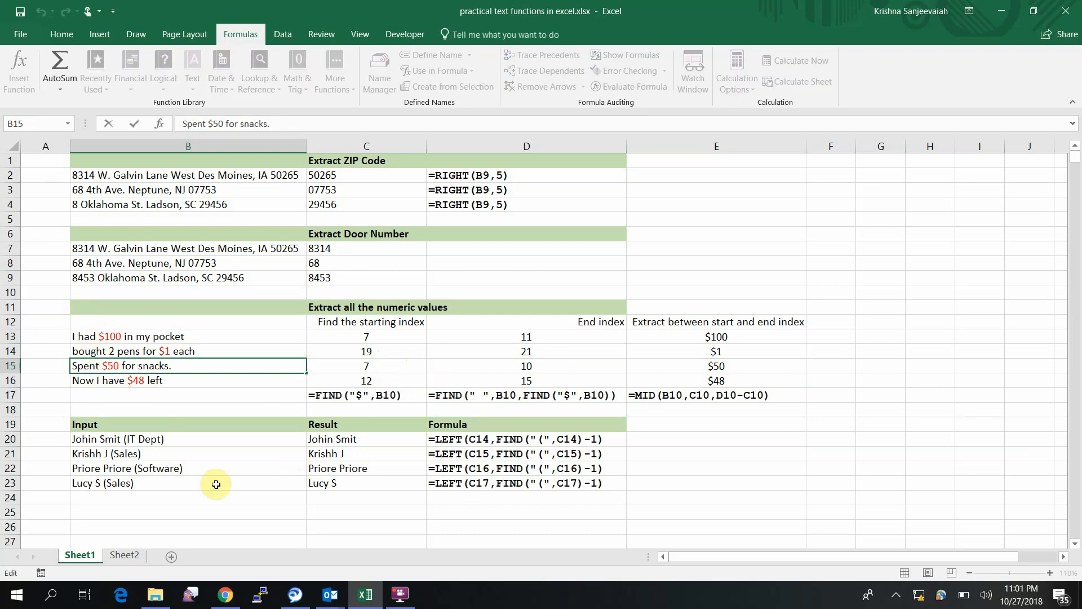
text(JUNCT)
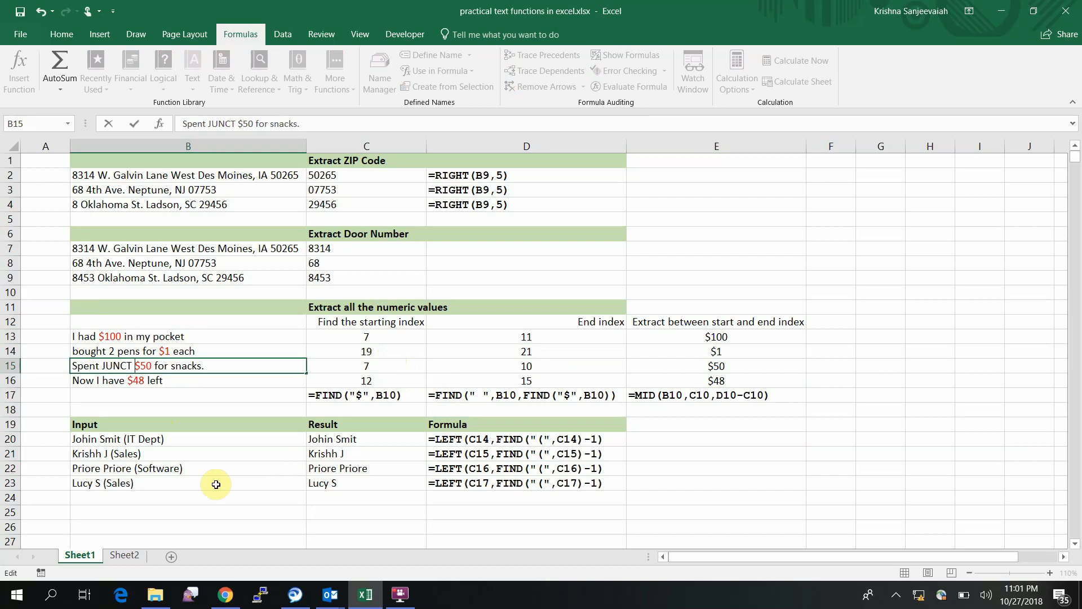
key(Return)
key(Down)
key(Up)
key(Up)
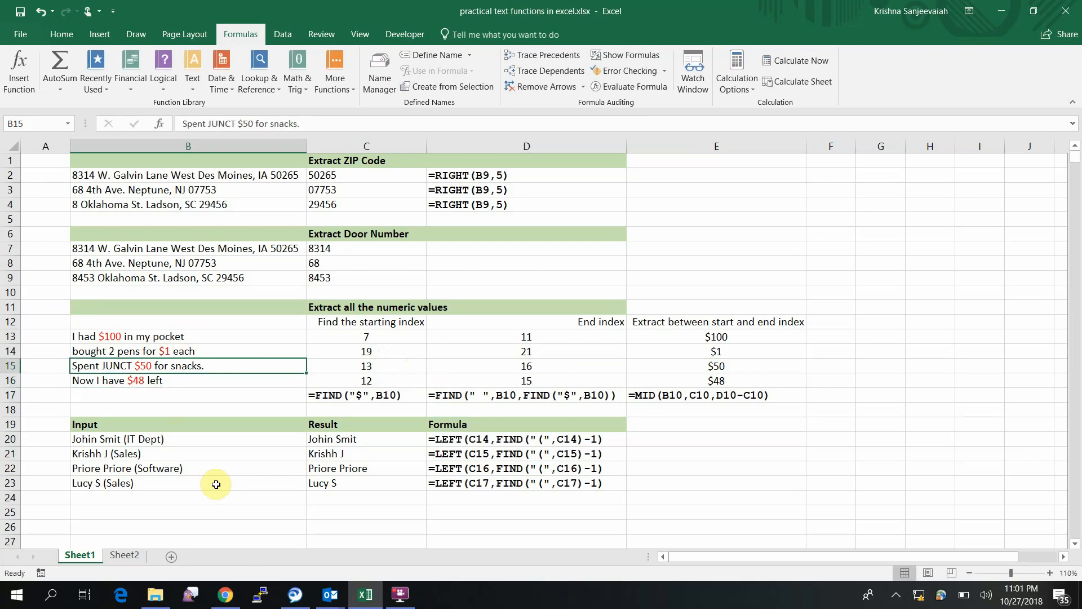
- Check the starting-index formula in C15 and the MID formula in E15, followed by the sentence in B16
key(Right)
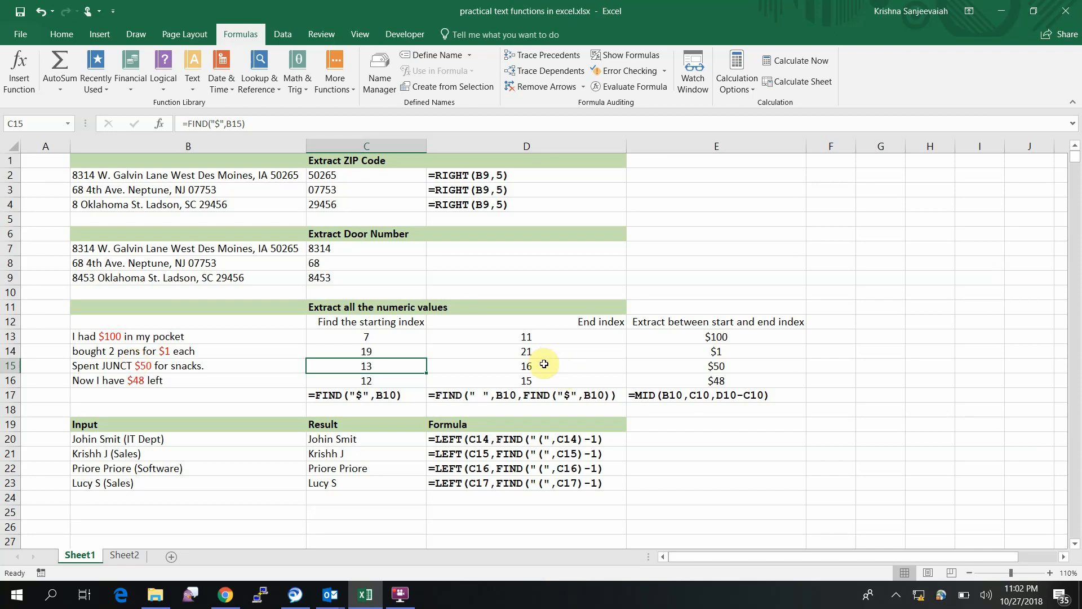
click(728, 366)
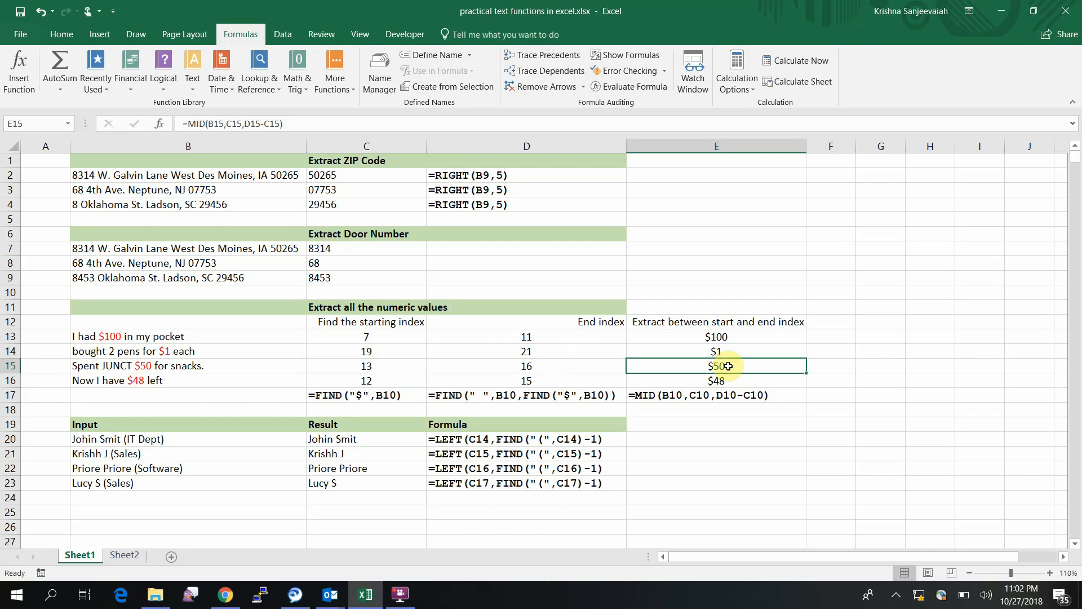
key(Left)
key(Left)
key(Left)
key(Down)
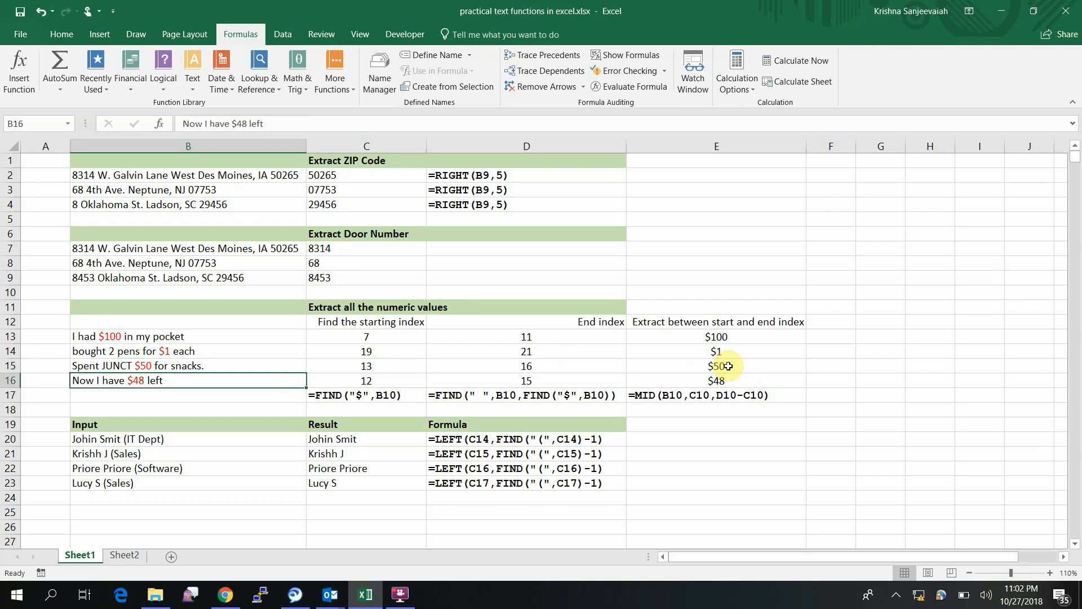
- Look over the sample FIND and MID formulas in row 17 and the extracted amount in E16
click(352, 396)
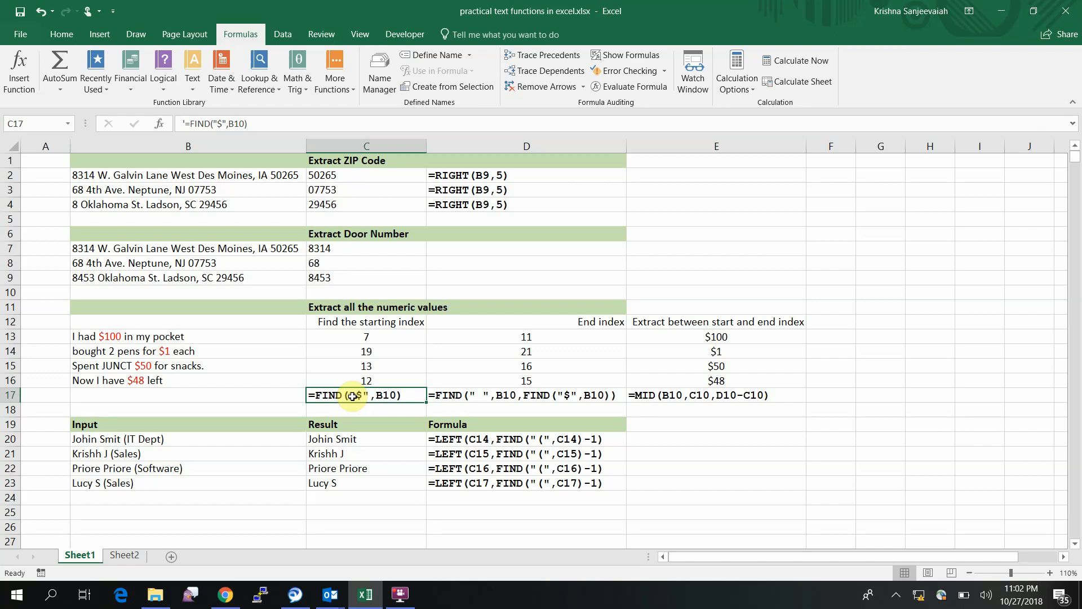
click(473, 399)
click(672, 405)
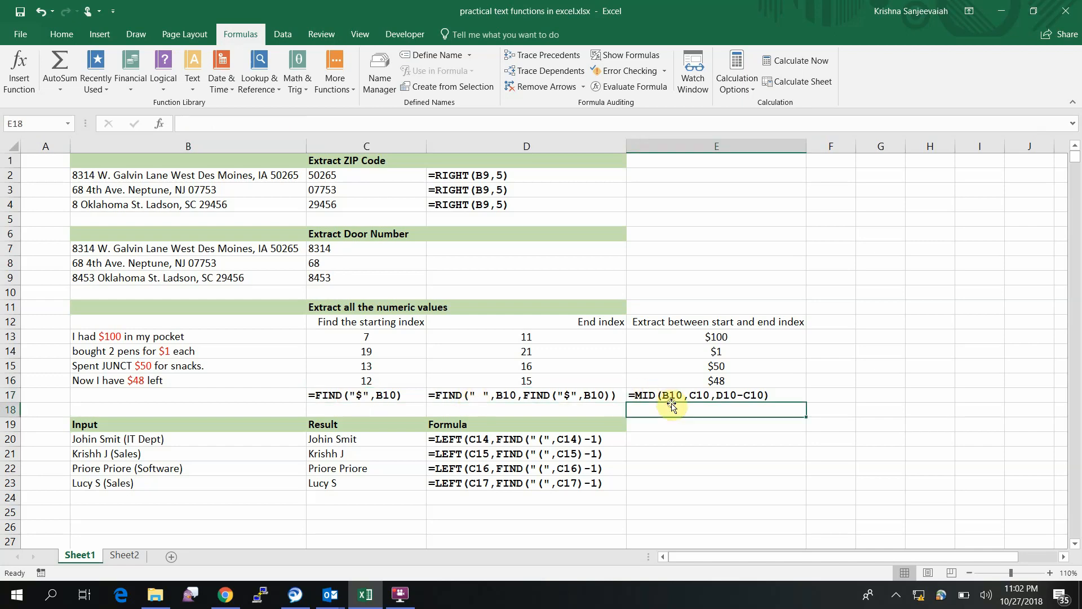
click(697, 381)
click(571, 496)
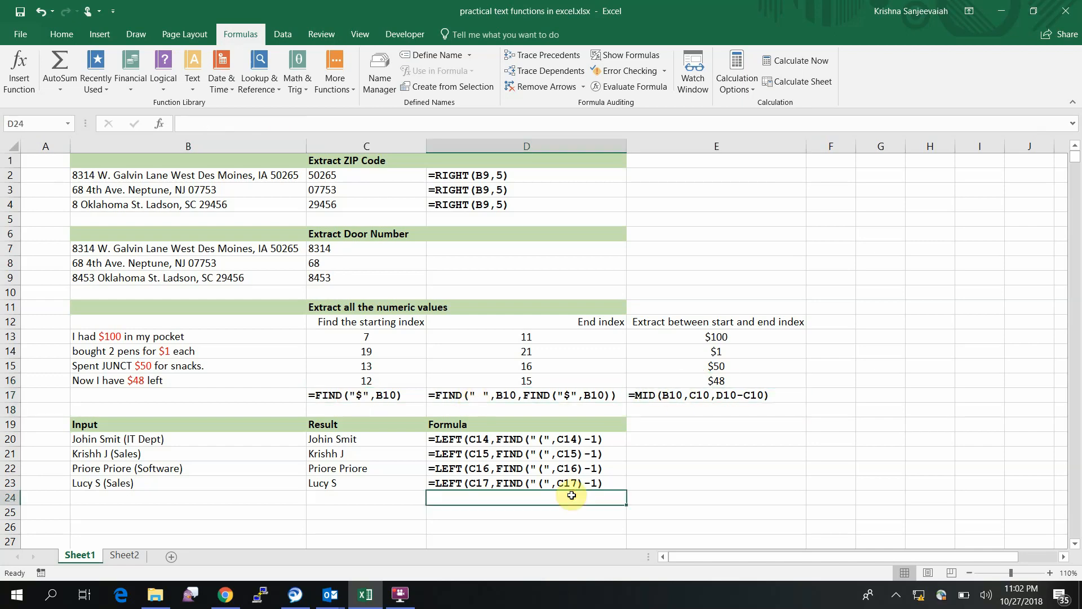
- Look over the Input, Result and Formula headings in row 19 of the name-extraction table
key(Up)
key(Up)
key(Up)
key(Up)
key(Up)
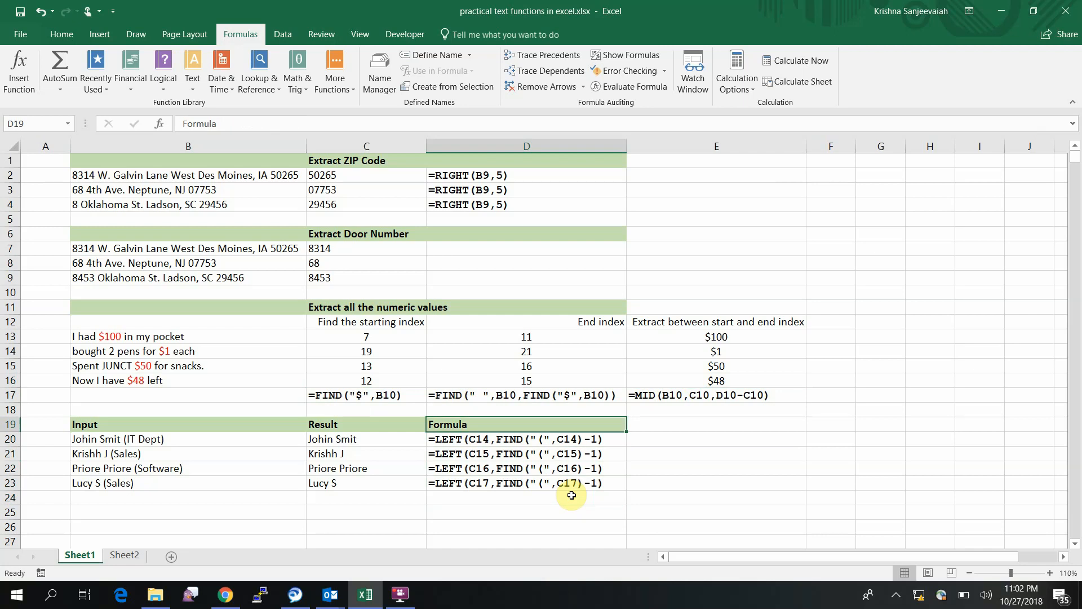
key(Left)
key(Left)
key(Left)
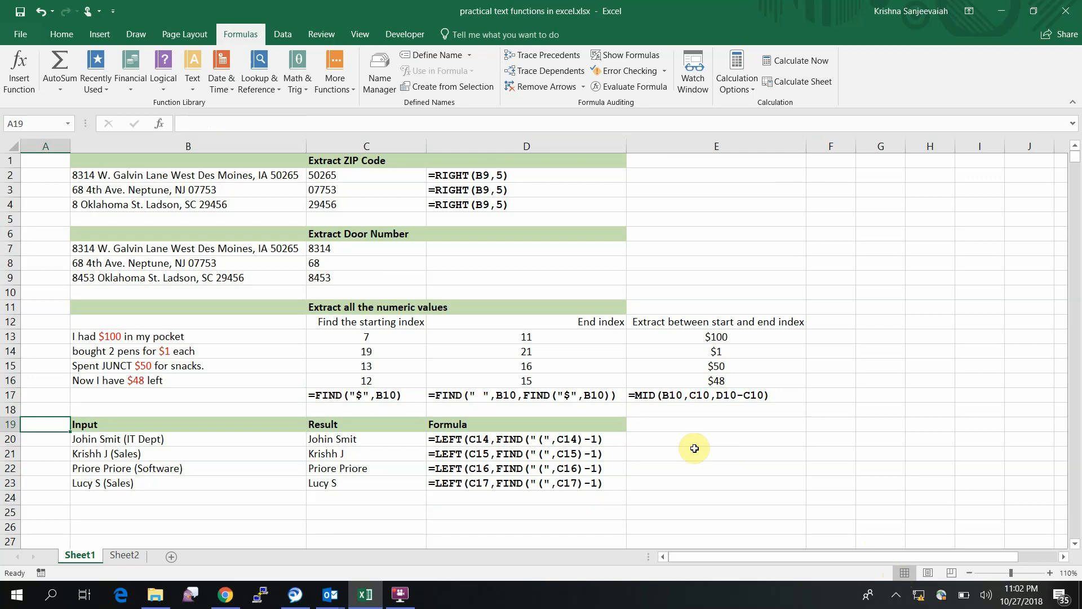
- Examine the name-and-department entries in B20 and B21, including the opening parenthesis inside B20's text
key(Right)
key(Down)
key(Right)
key(Left)
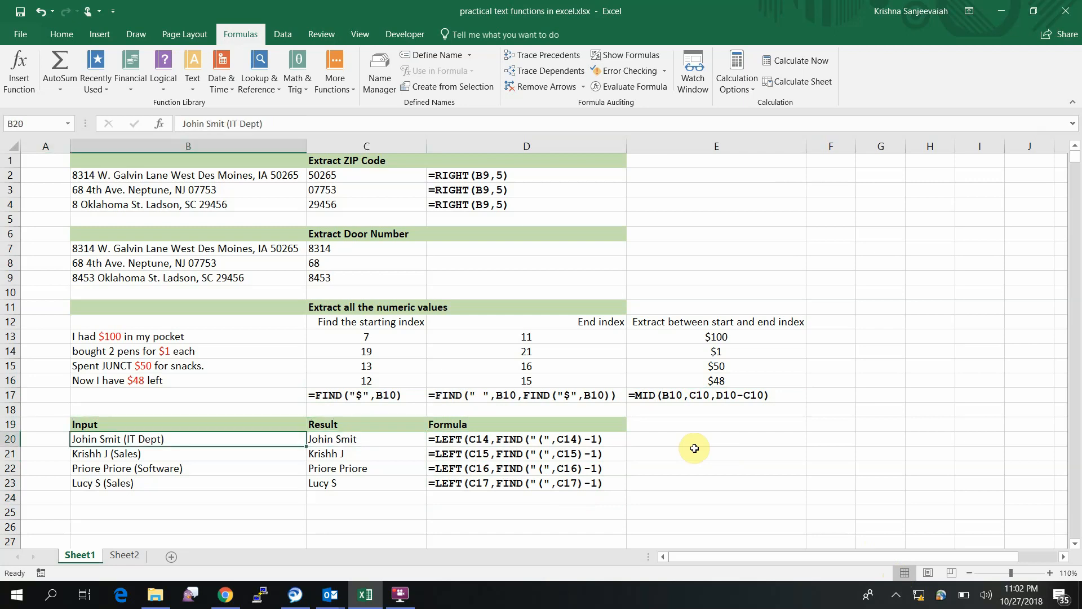
key(Down)
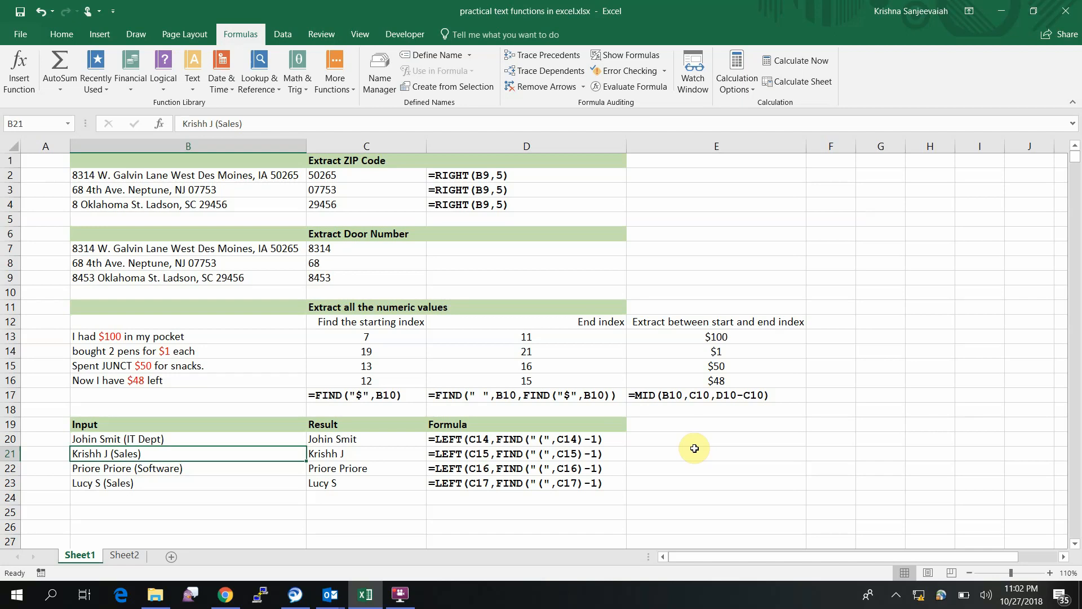
key(Up)
key(Down)
key(Up)
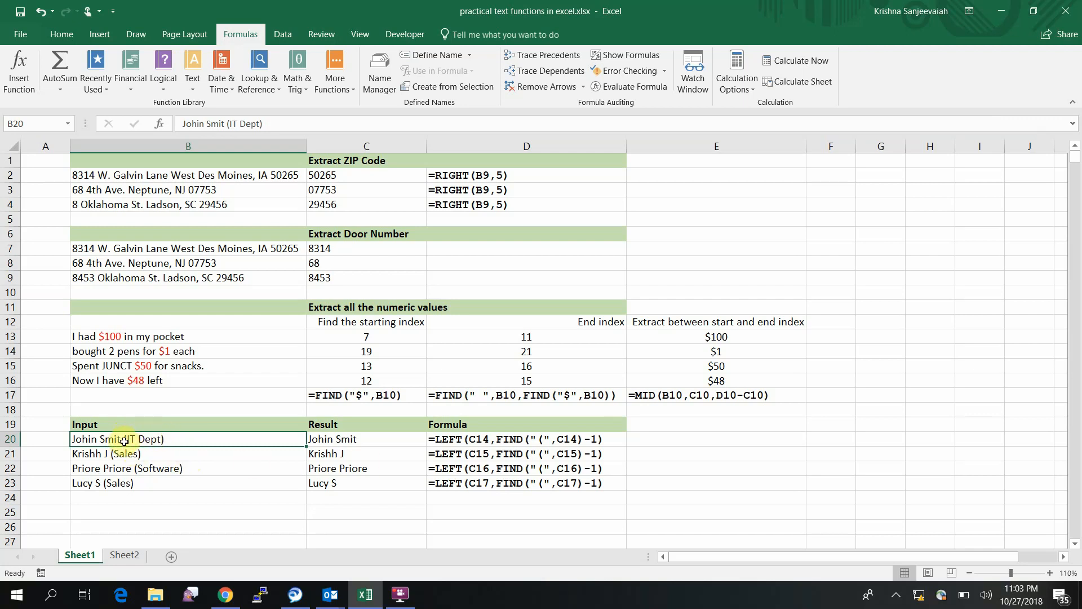
double_click(123, 439)
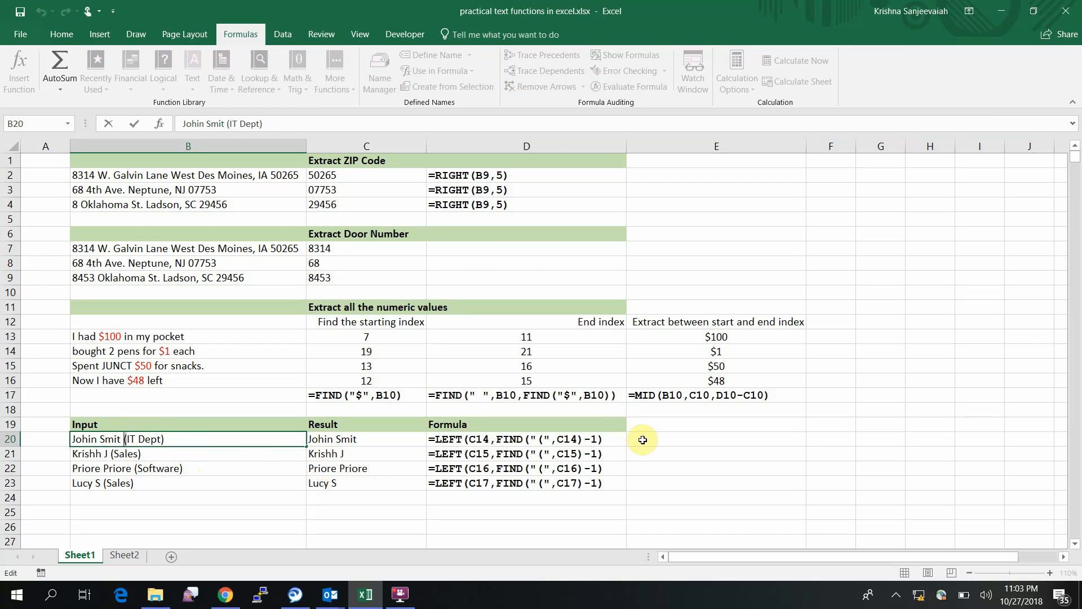
key(Escape)
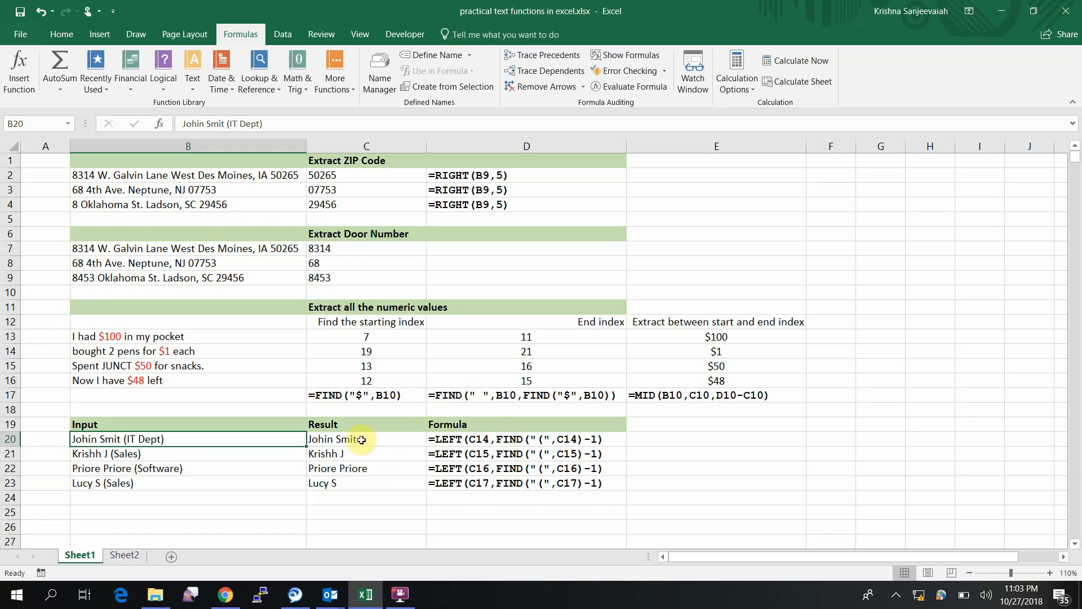
- Step through C20's LEFT formula with Evaluate Formula until the FIND part is resolved, and close the evaluation
click(358, 439)
click(634, 86)
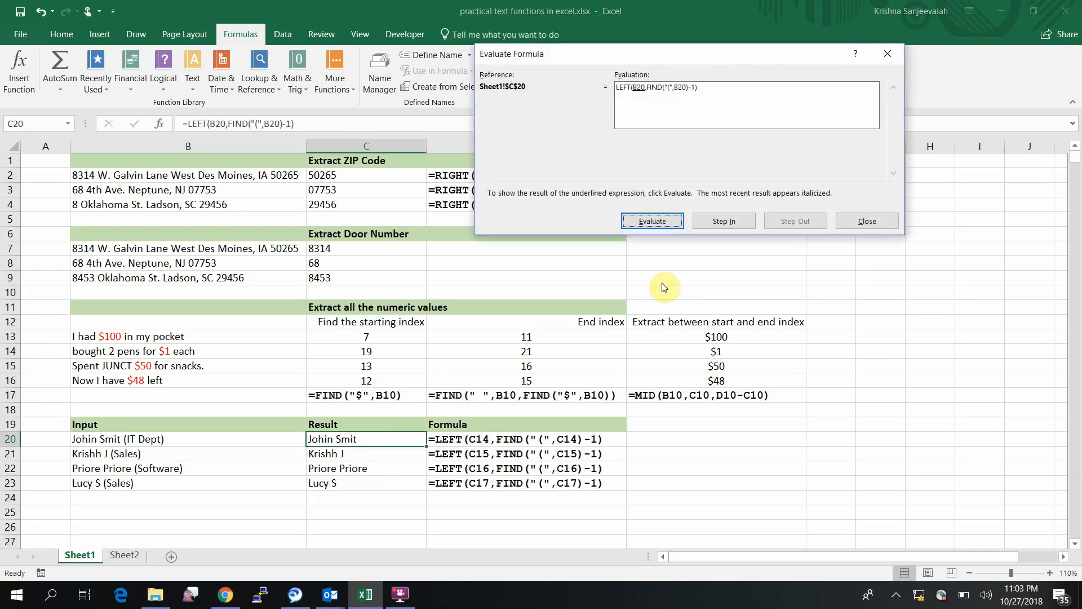
click(654, 224)
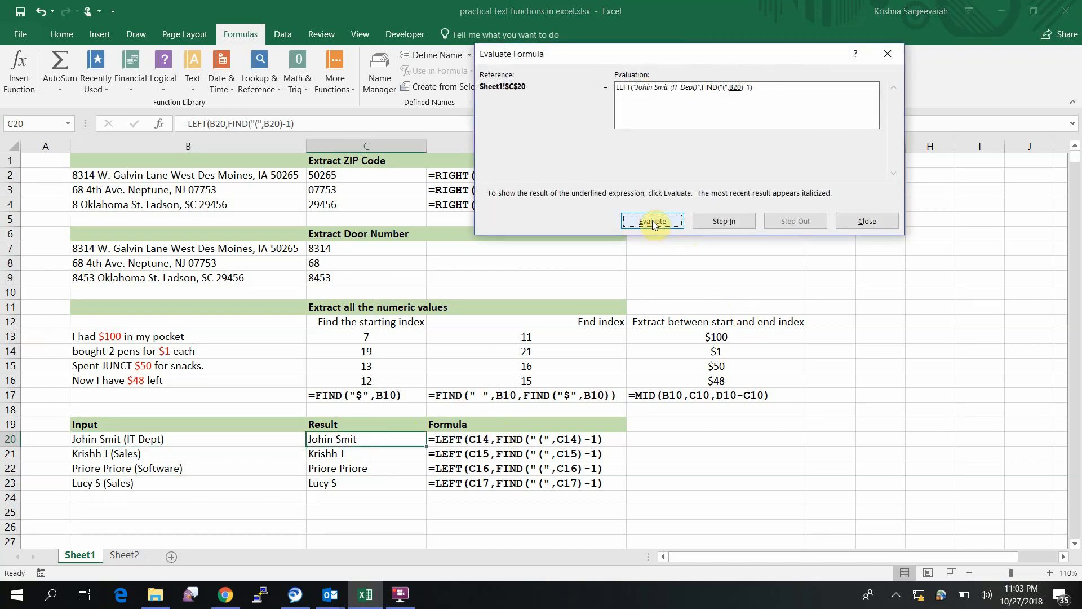
click(653, 224)
click(653, 222)
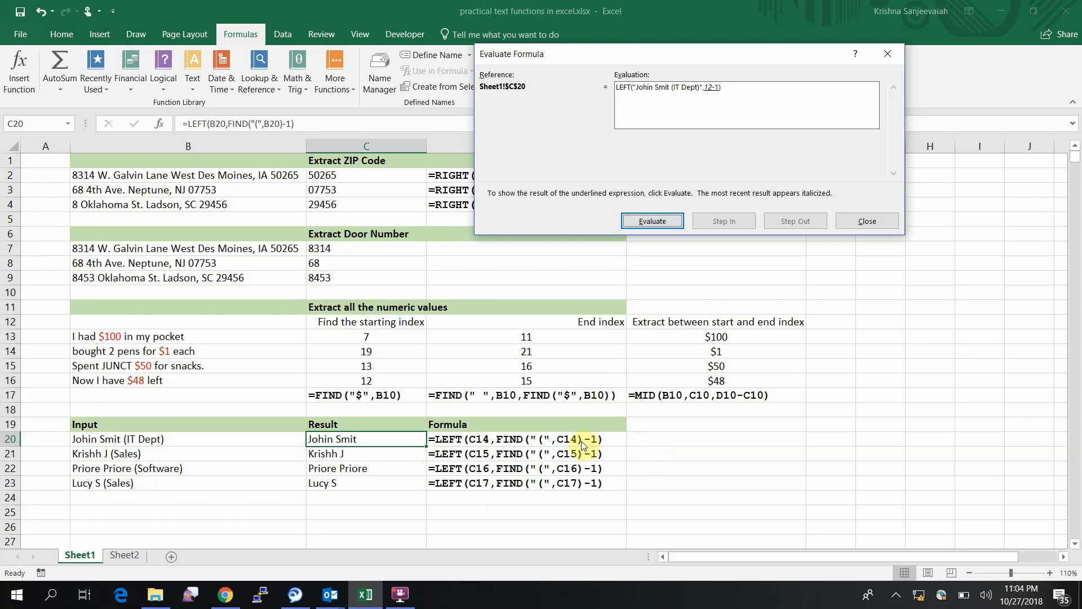
key(Escape)
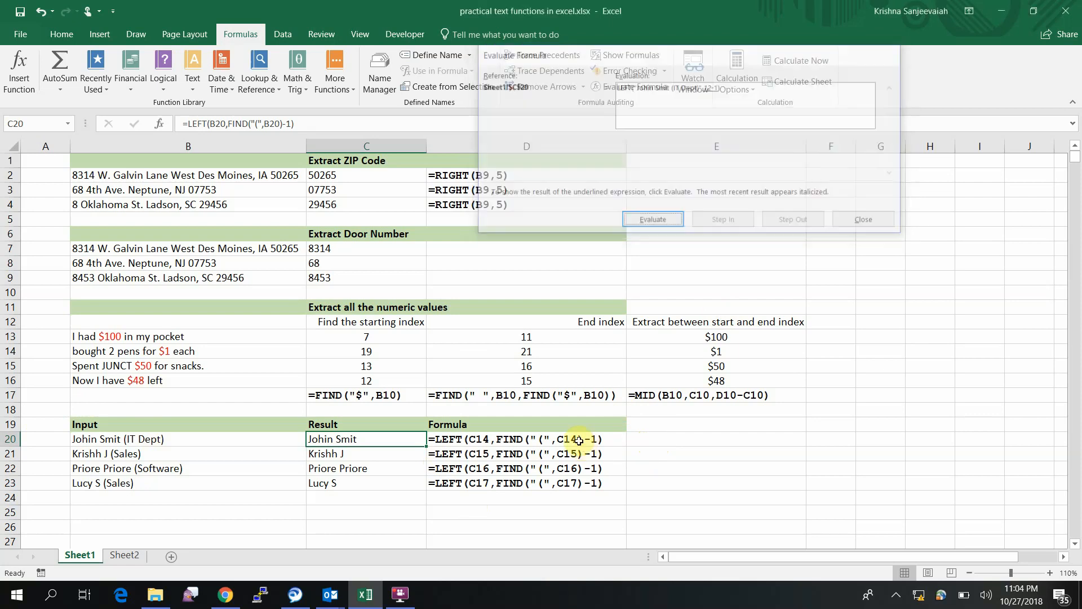
- Check the sample LEFT and FIND formula texts in D20 to D22 of the Formula column
click(478, 442)
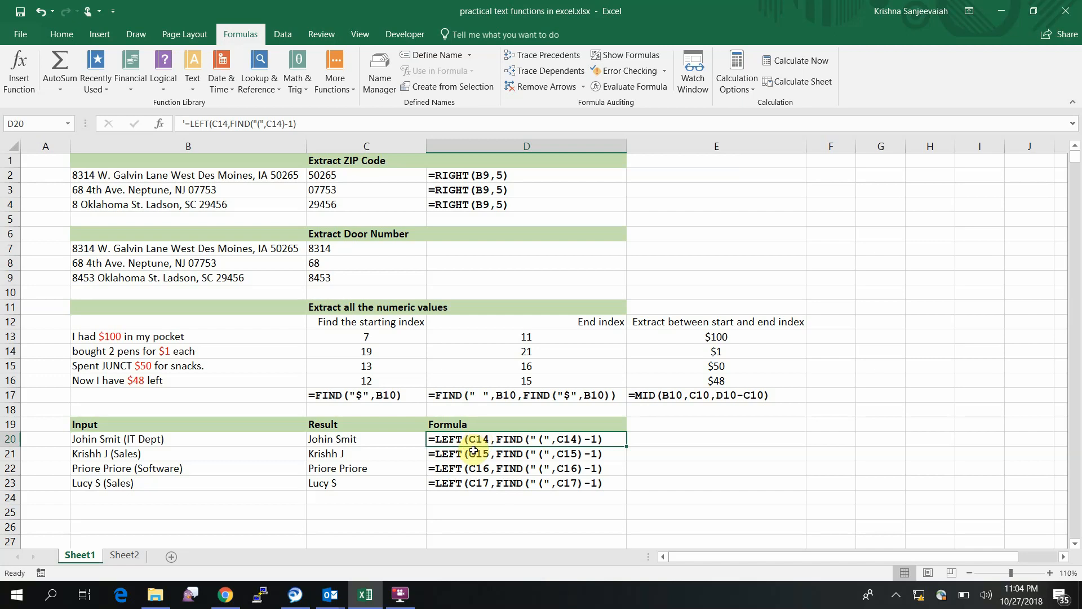
click(465, 466)
key(Up)
key(Up)
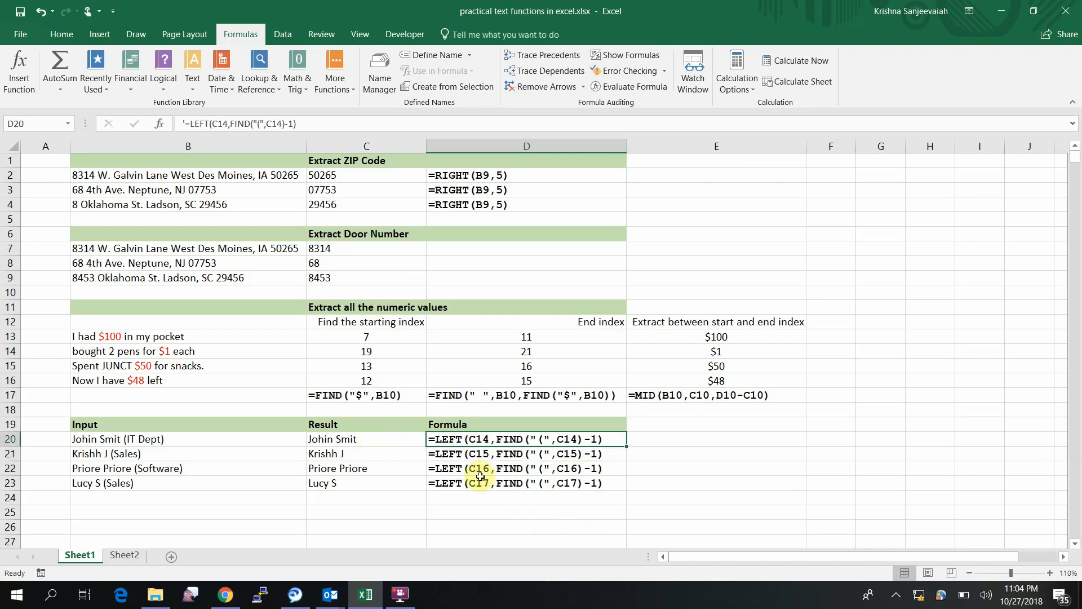
- Step through C21's LEFT and FIND formula with Evaluate Formula to its final result, and close the evaluation
click(340, 442)
click(340, 451)
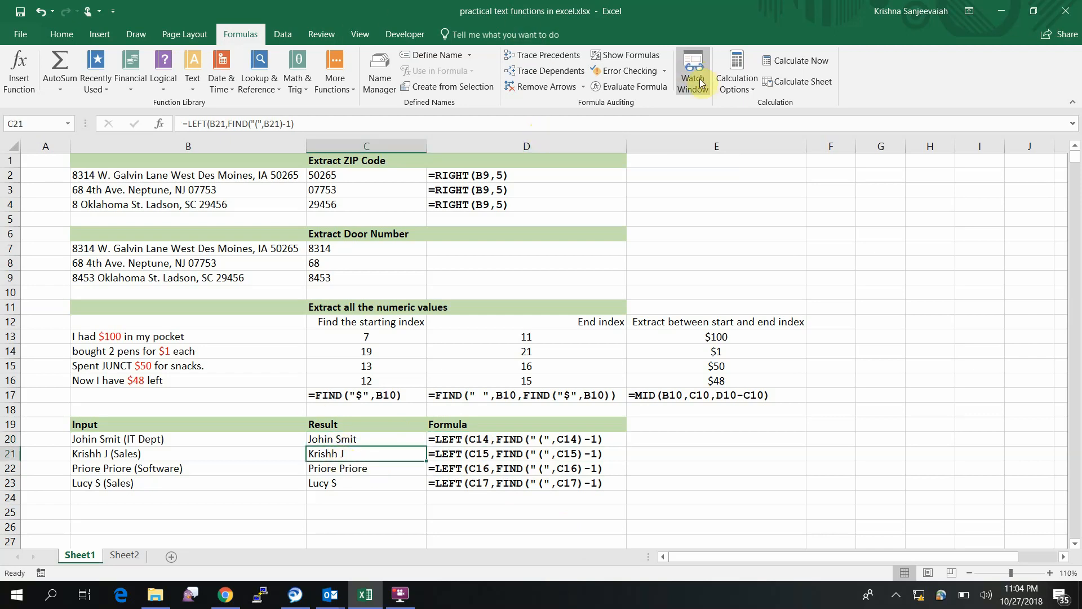
click(661, 88)
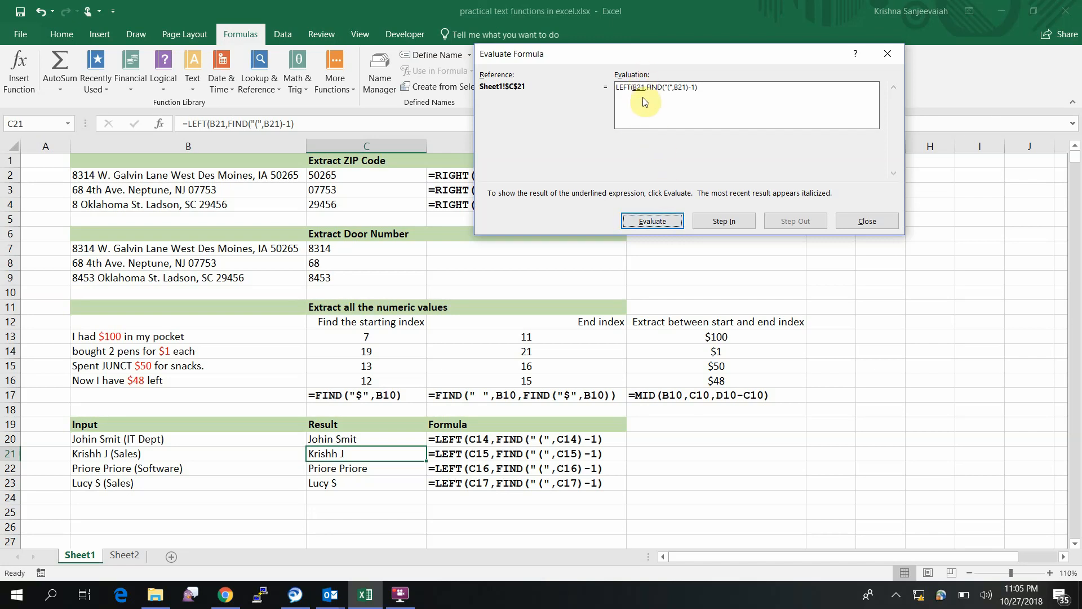
click(663, 221)
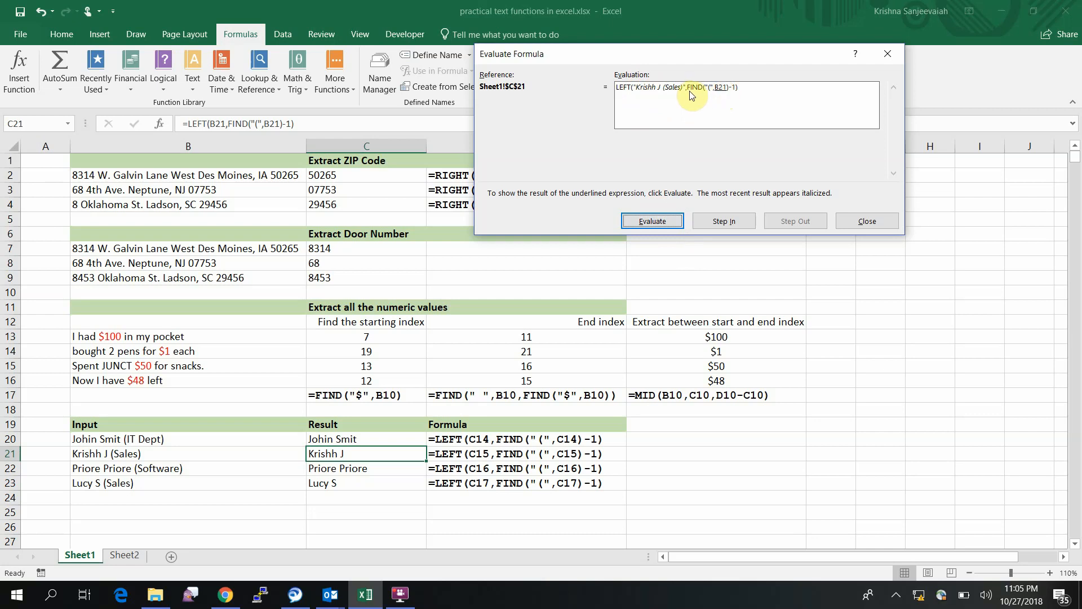
click(657, 222)
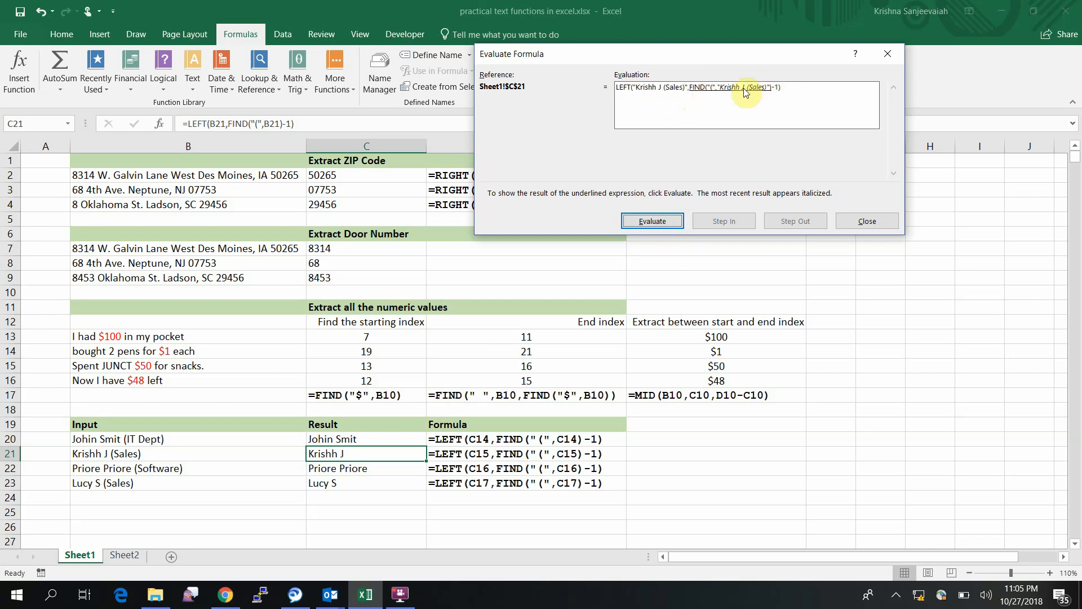
click(646, 220)
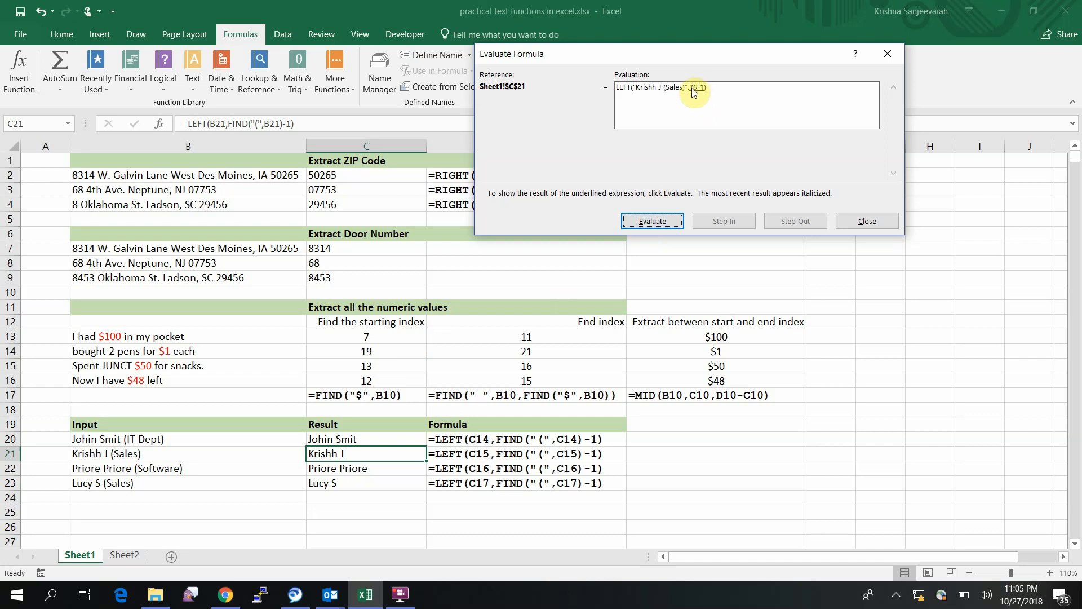
click(654, 229)
click(643, 224)
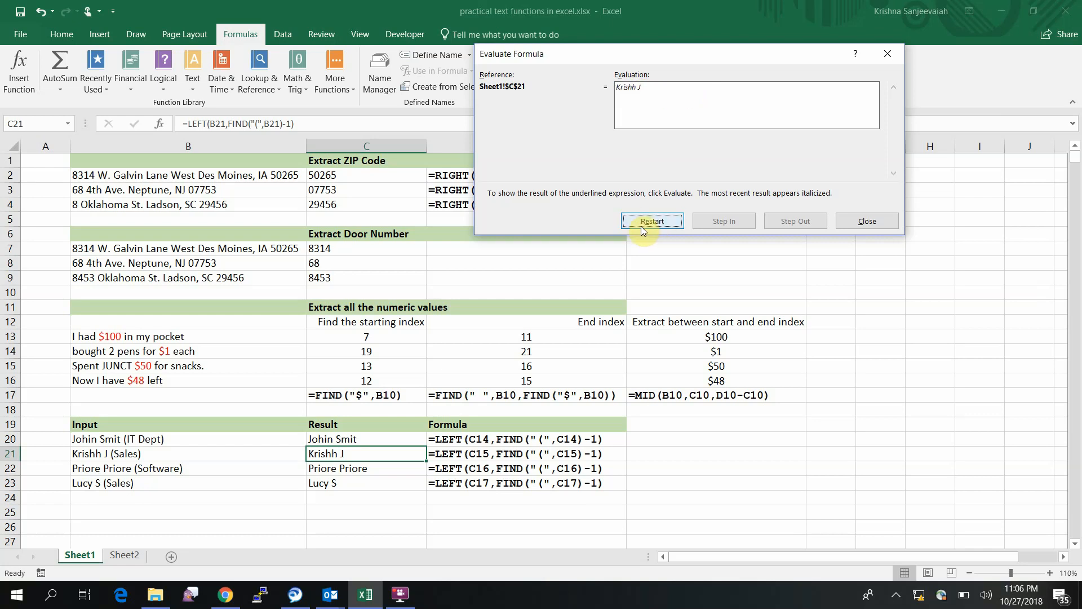
click(858, 223)
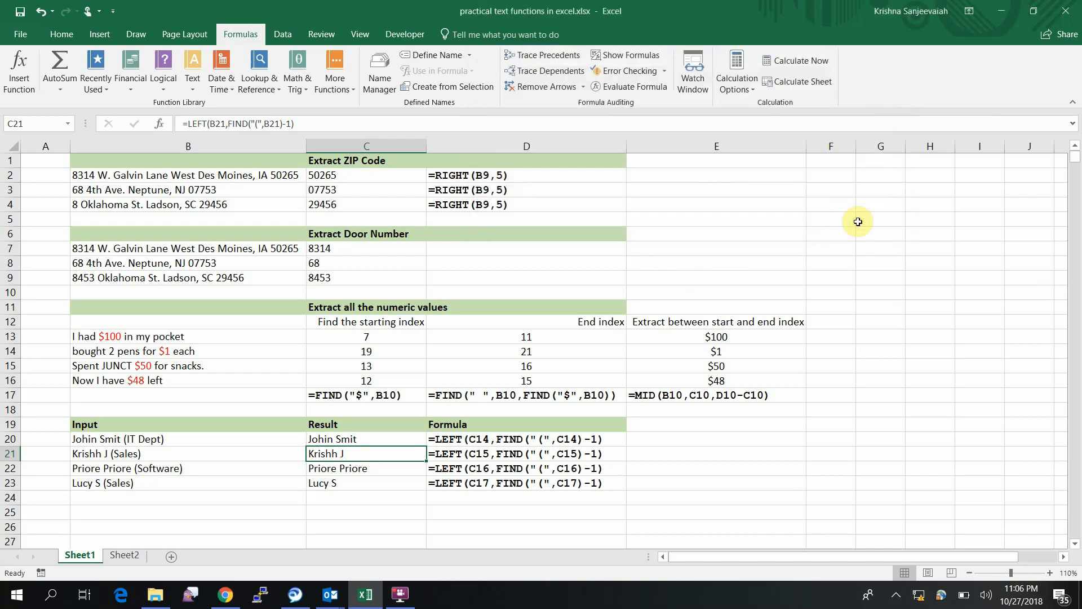